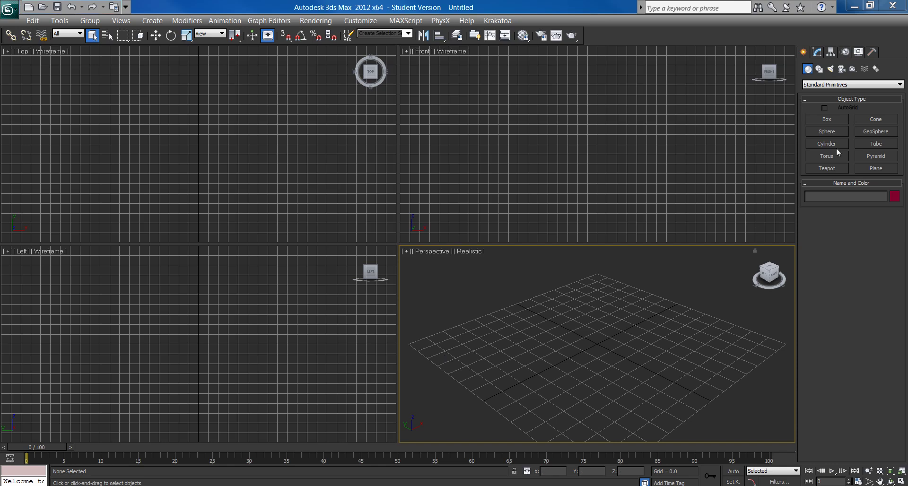
click(818, 120)
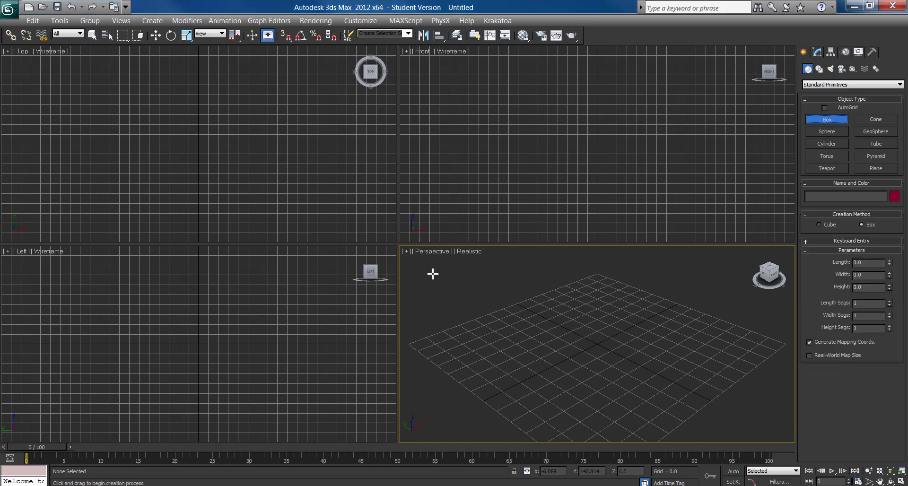
right_click(437, 178)
right_click(319, 175)
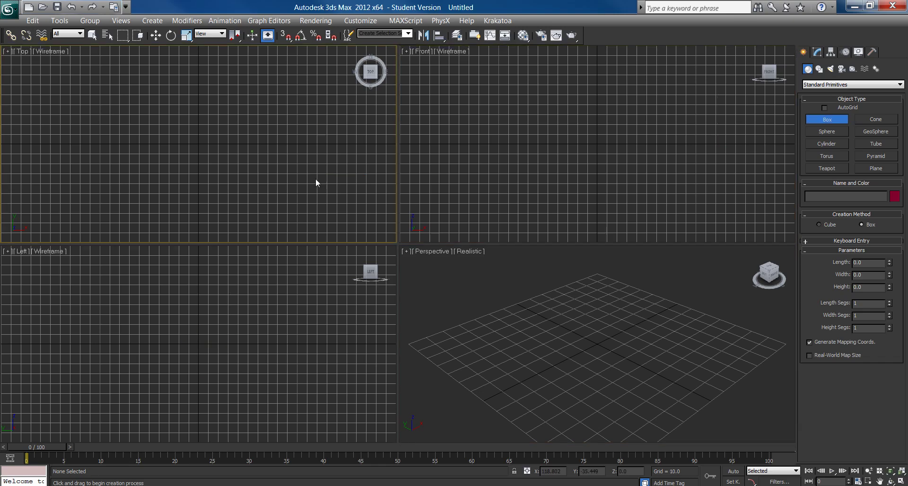
right_click(317, 180)
right_click(449, 282)
click(362, 287)
click(316, 214)
click(404, 268)
click(377, 218)
click(439, 280)
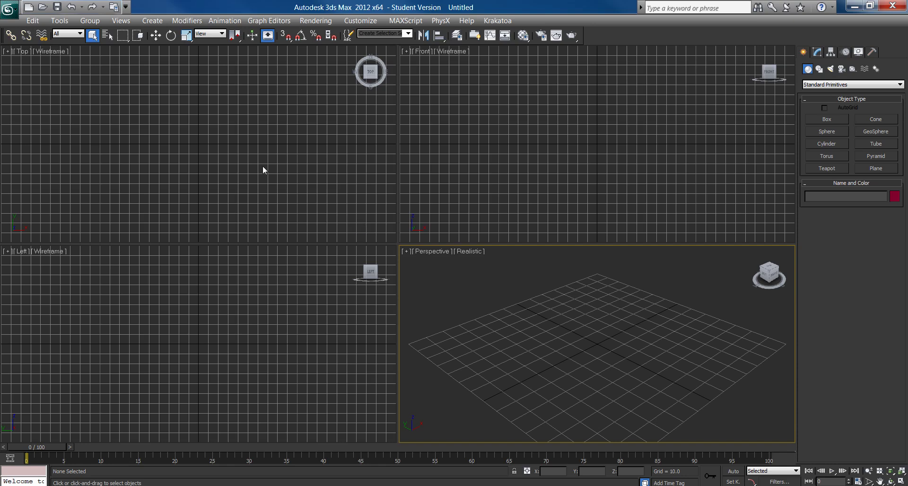
scroll(571, 338, up, 1)
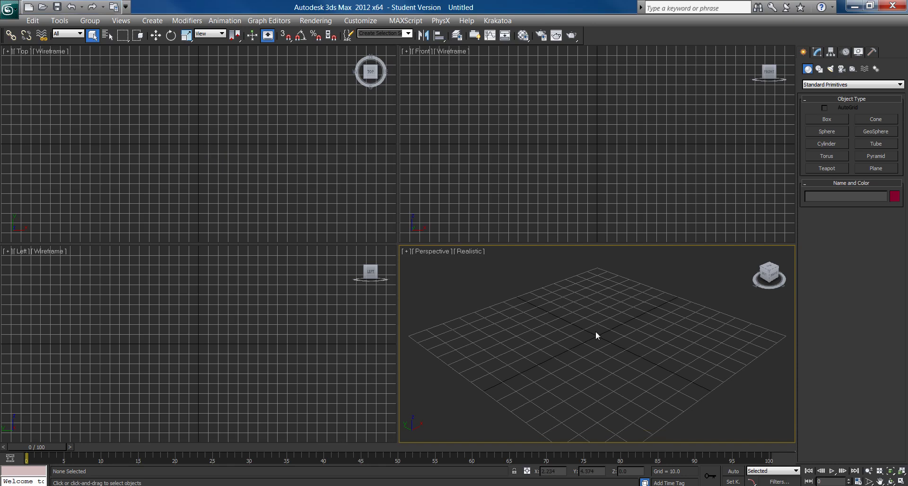
scroll(597, 331, up, 3)
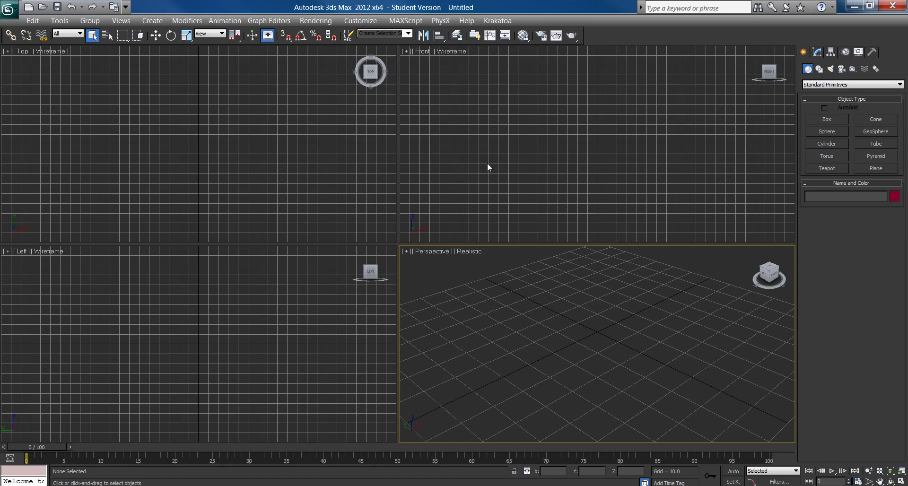
click(356, 168)
click(298, 293)
click(442, 206)
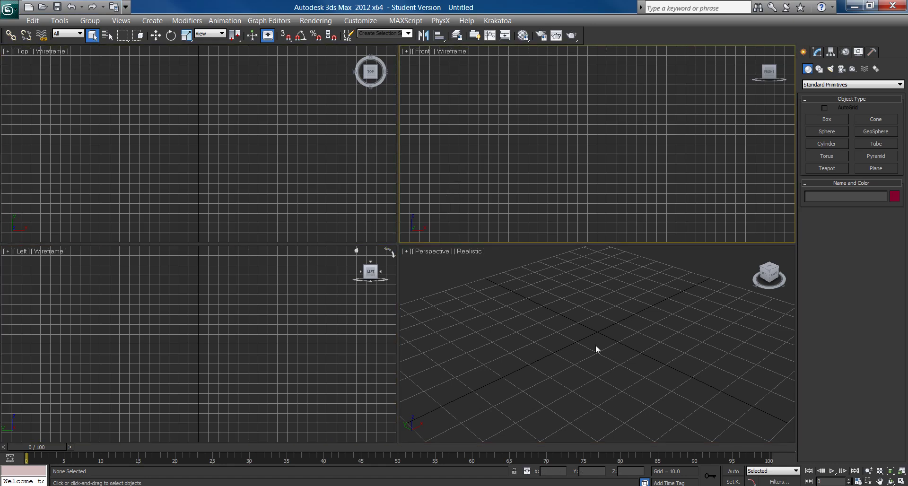
scroll(611, 341, down, 8)
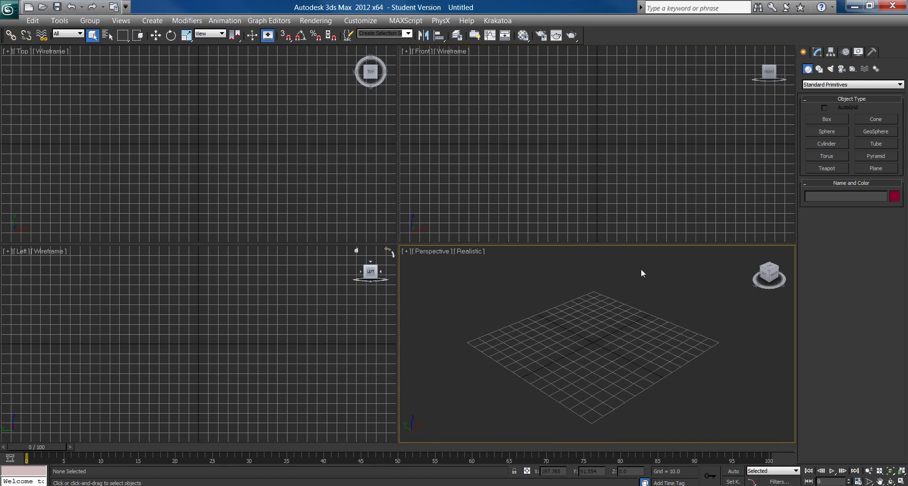
alt+middle_drag(604, 319, 589, 337)
scroll(595, 336, up, 4)
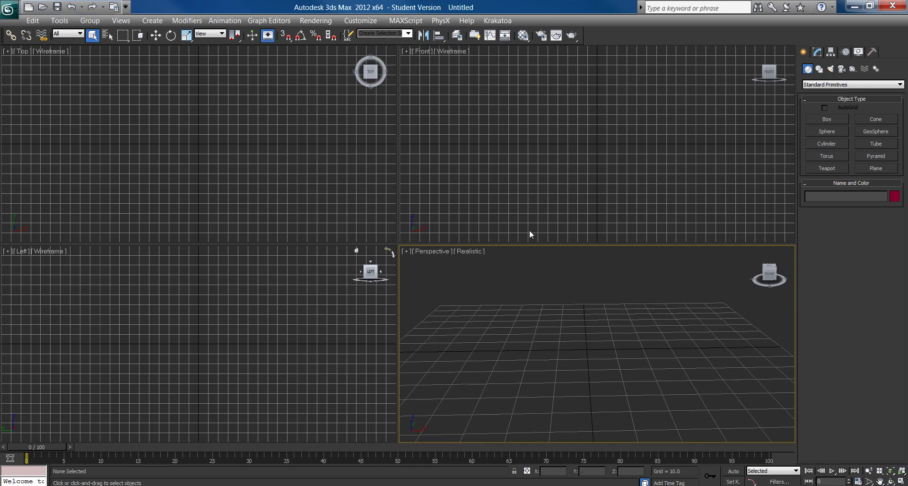
alt+middle_drag(561, 352, 583, 354)
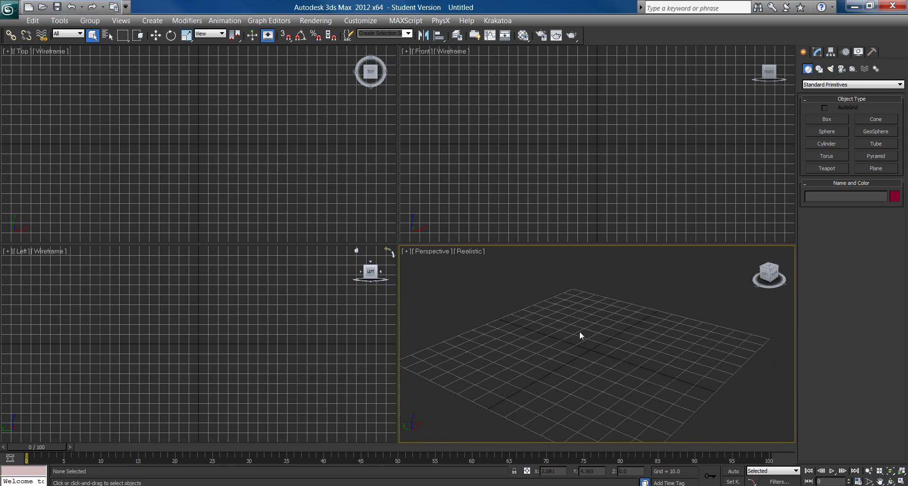
Assign V-Ray Adv 2.00.03 as the production renderer in Render Setup and close the dialog.
click(315, 20)
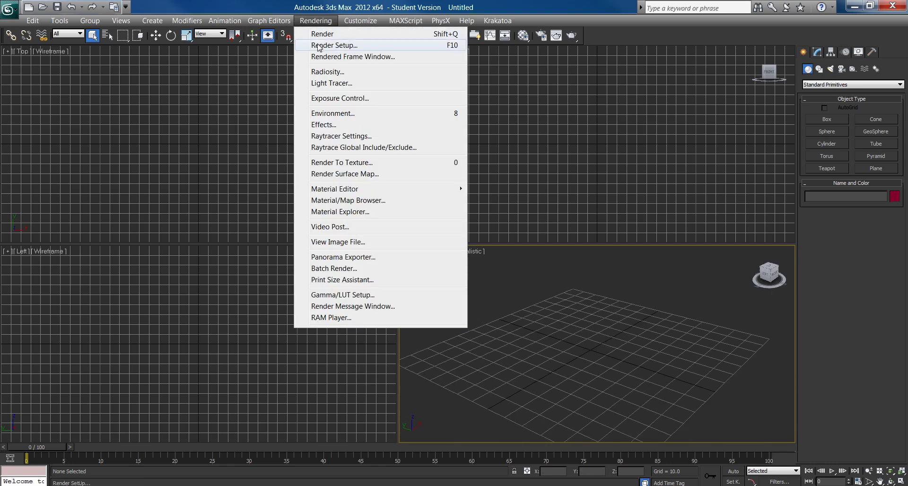
click(318, 46)
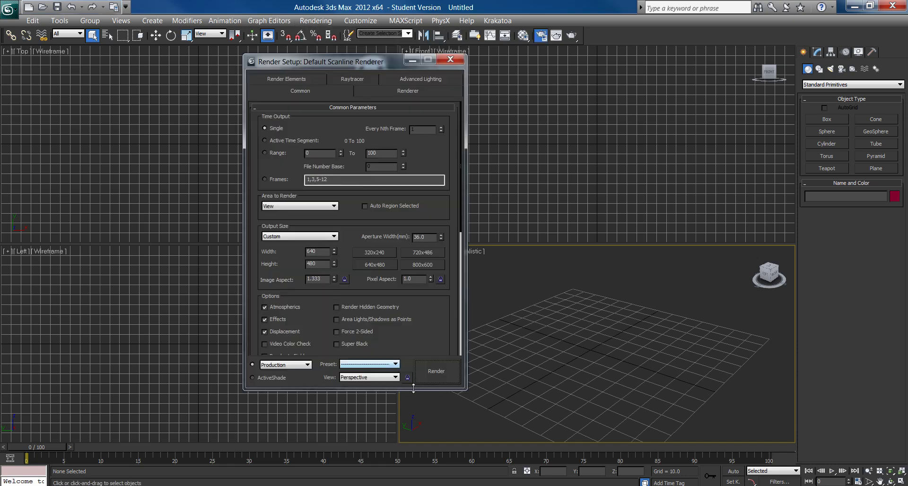
drag(449, 342, 450, 104)
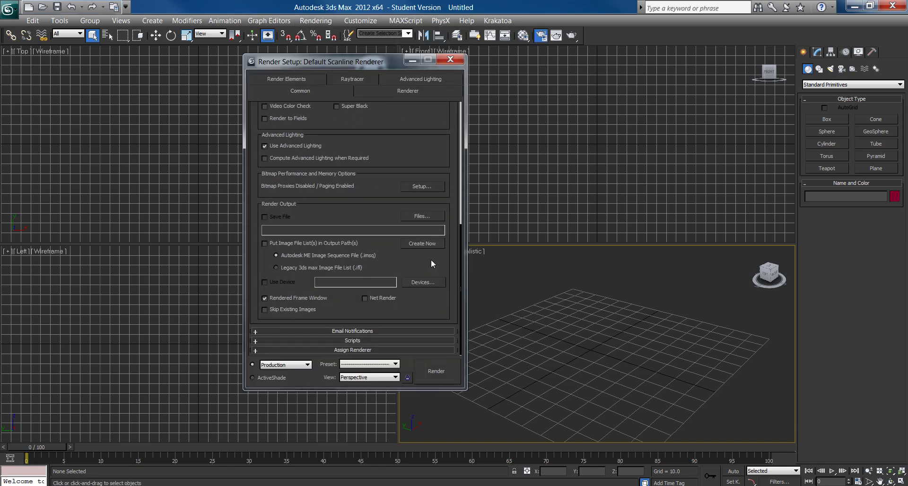
click(341, 350)
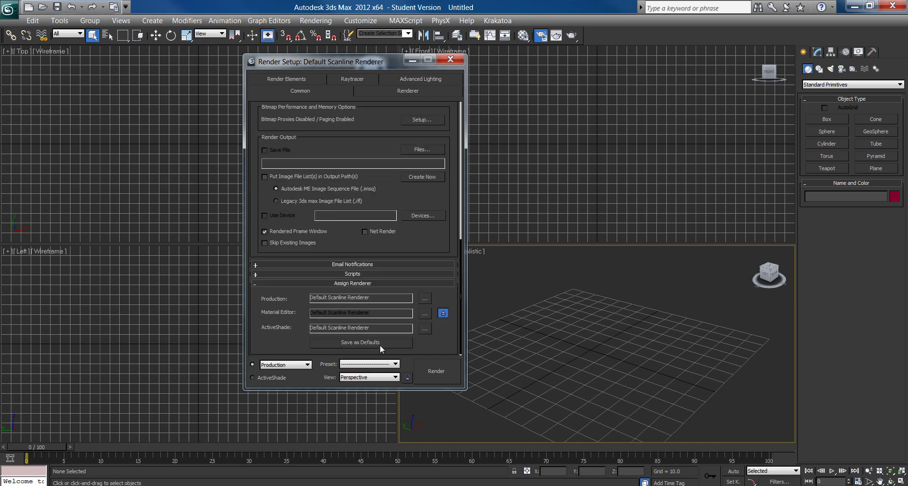
click(427, 300)
click(285, 175)
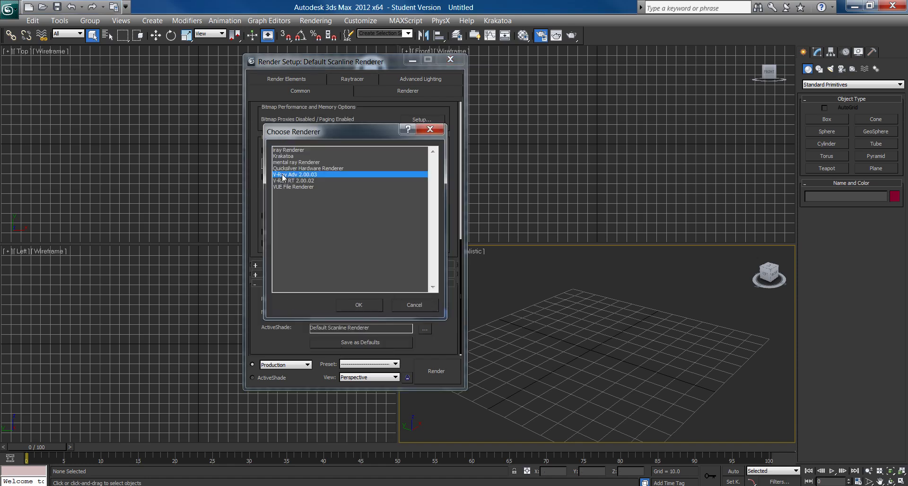
click(356, 305)
click(512, 60)
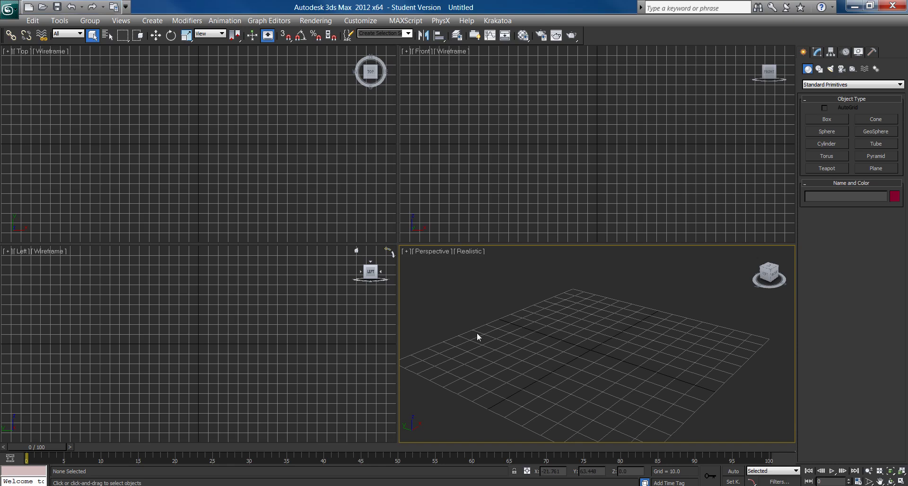
Create a thin box across the grid in the perspective view, about 296 long, 288 wide and -3.3 high.
click(507, 129)
click(364, 142)
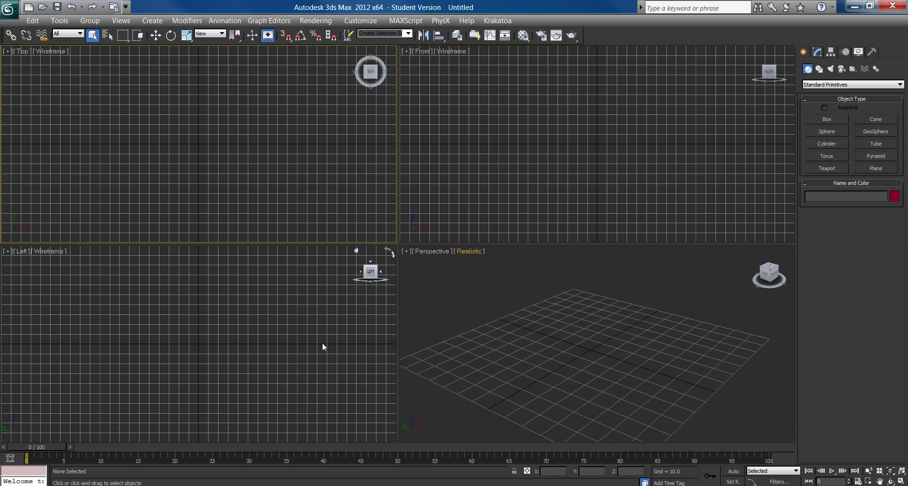
alt+middle_drag(597, 380, 548, 434)
click(764, 272)
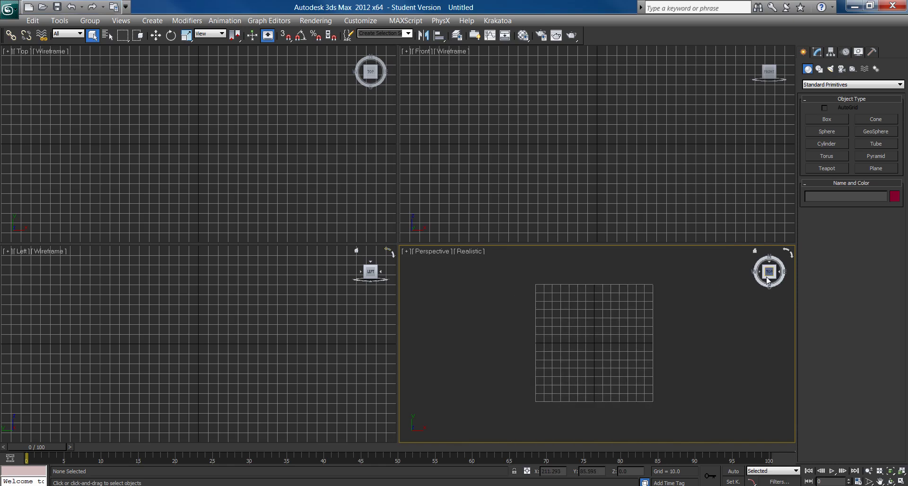
drag(764, 279, 776, 264)
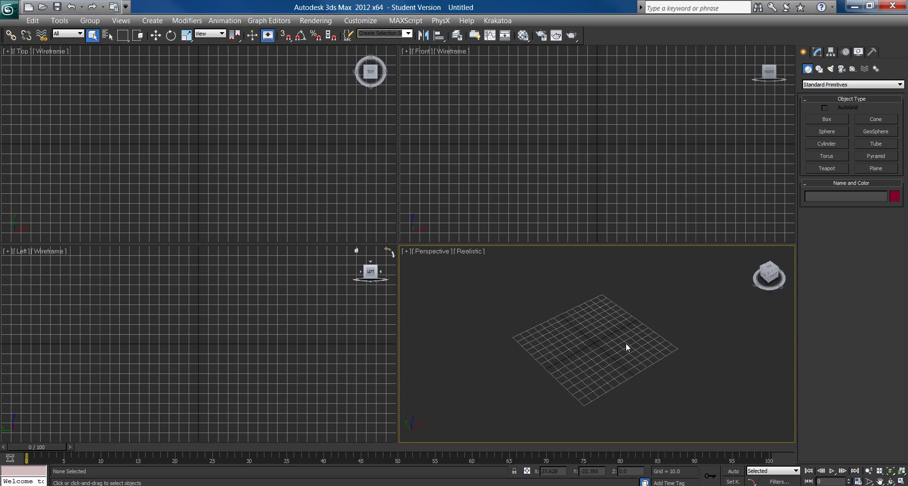
mouse_move(628, 343)
alt+middle_down()
mouse_move(609, 350)
mouse_move(627, 348)
alt+middle_up()
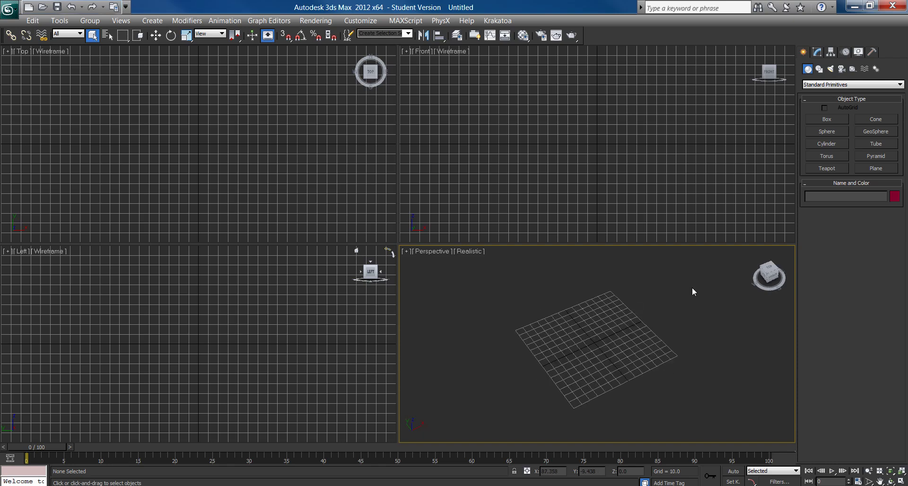
click(827, 119)
drag(738, 354, 411, 301)
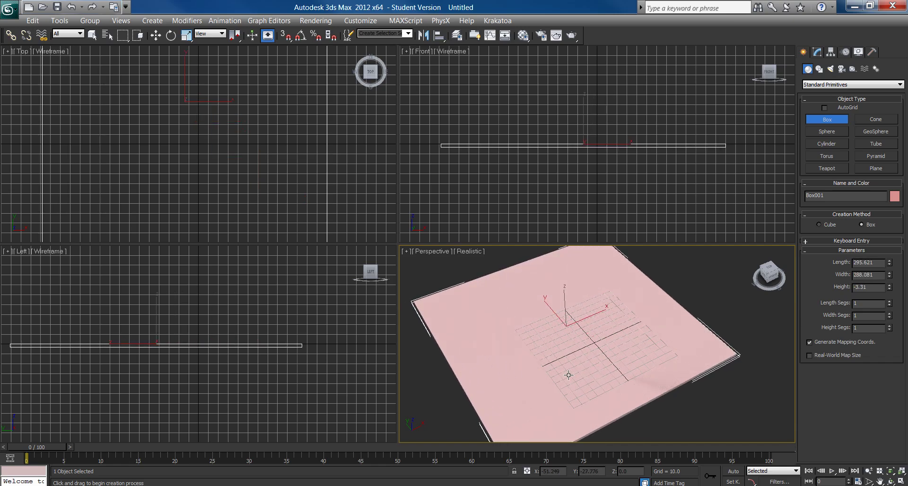
Centre the flat box on the grid by setting its X and Y position to 0.
key(w)
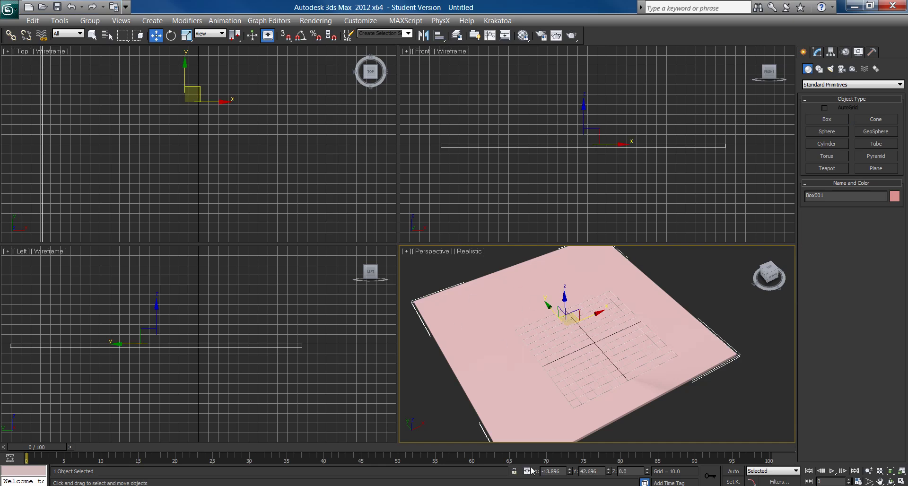
click(560, 470)
text(0)
key(Tab)
text(0)
key(Tab)
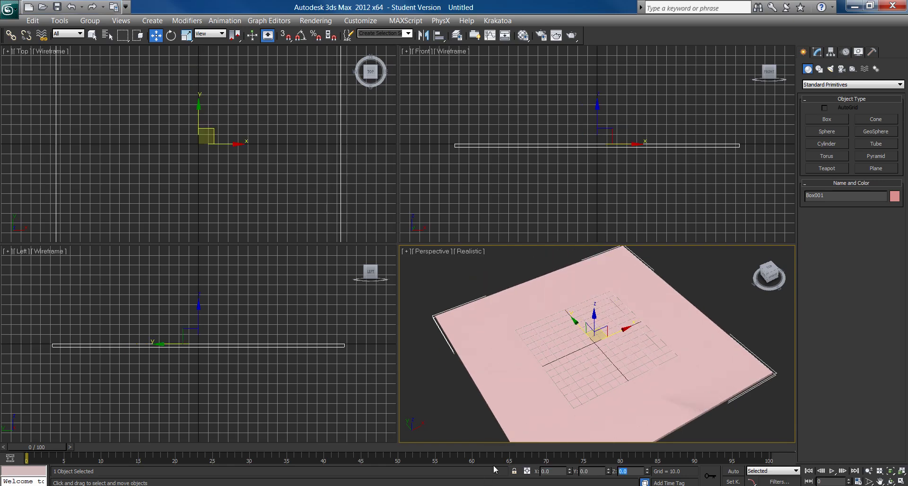
Rename the flat box as Floor and change its object colour to grey.
middle_drag(585, 364, 550, 328)
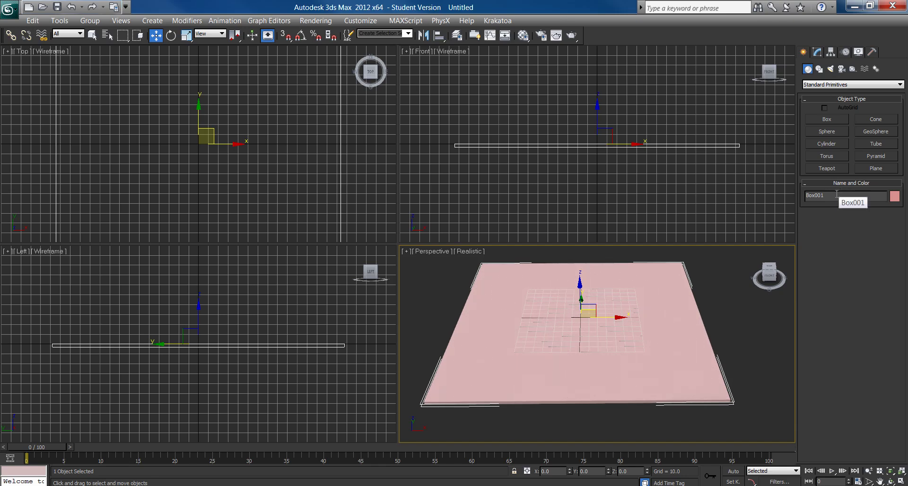
drag(836, 194, 779, 198)
text(Floor)
click(891, 198)
click(526, 274)
click(517, 312)
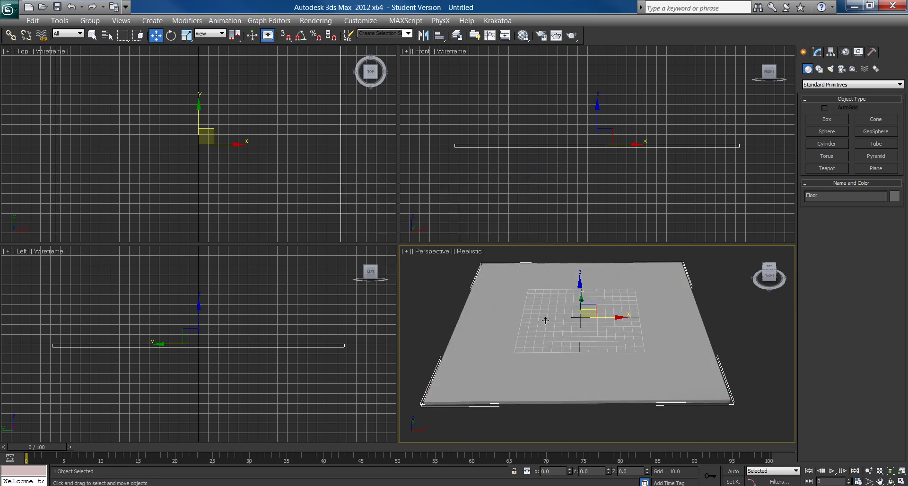
Create a wall box along one edge of the floor, about 11 long, 217 wide and 119 high.
scroll(545, 321, up, 4)
scroll(557, 367, down, 2)
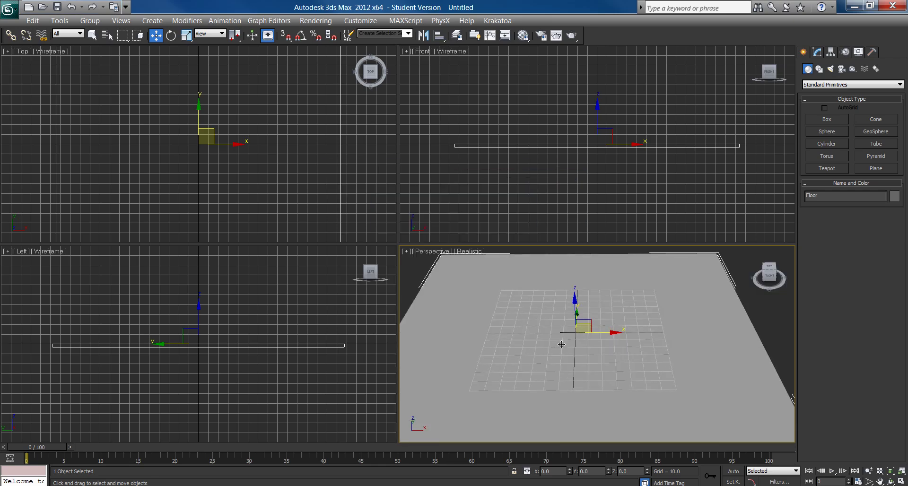
alt+middle_drag(561, 344, 531, 336)
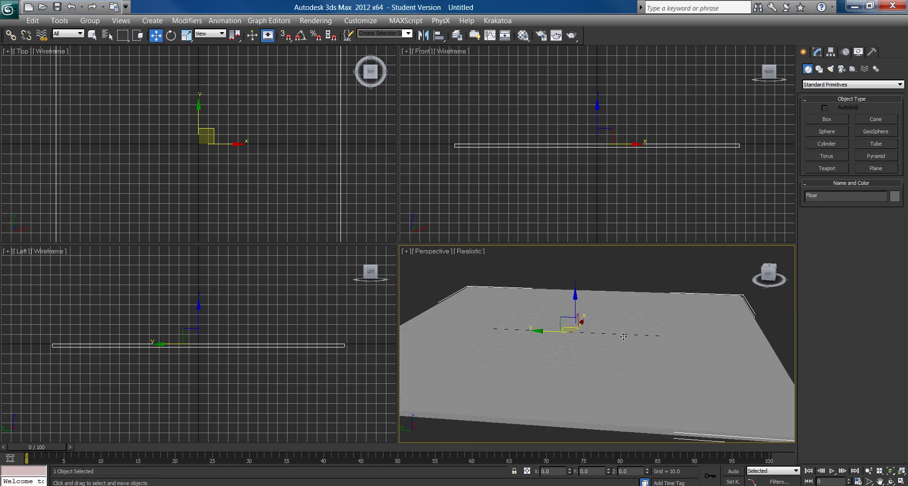
click(829, 118)
drag(469, 290, 356, 367)
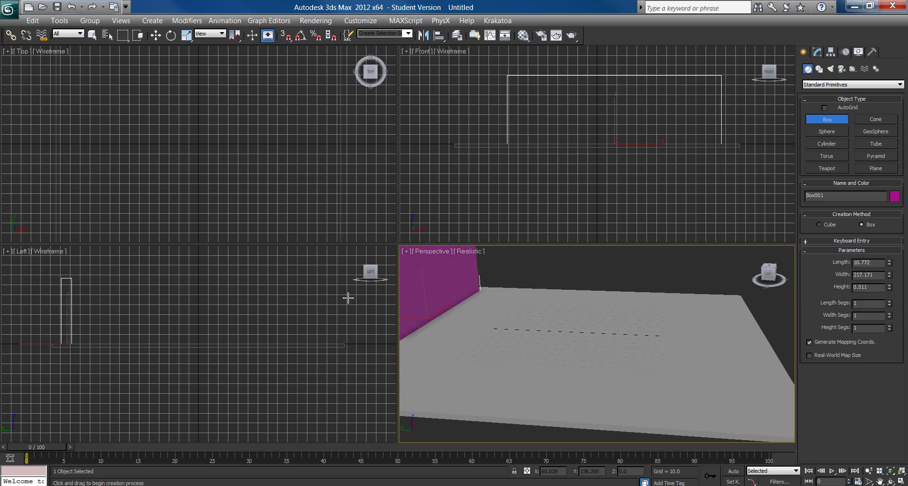
click(342, 257)
Change the wall box's object colour to grey.
alt+middle_drag(603, 367, 654, 361)
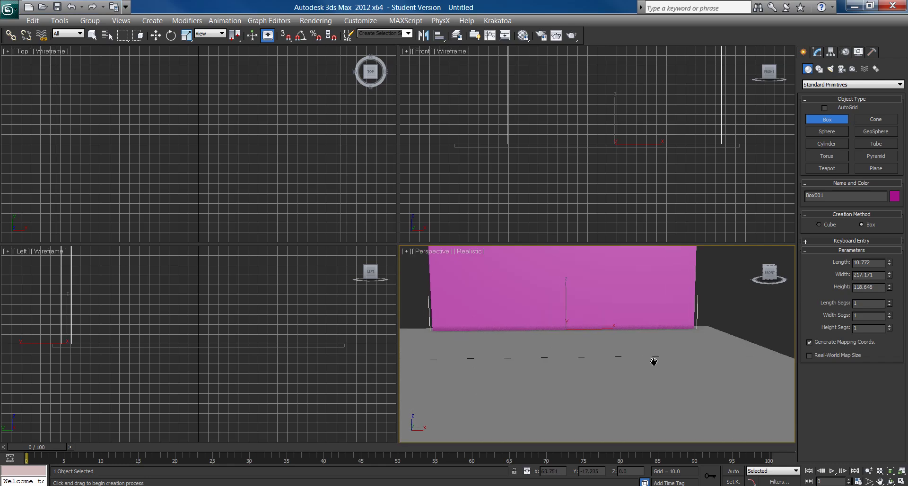
click(893, 198)
click(532, 273)
click(515, 312)
Move the wall box to X 0 and Y 0.
mouse_move(575, 303)
middle_down()
mouse_move(531, 322)
mouse_move(575, 316)
middle_up()
scroll(531, 322, up, 1)
scroll(576, 316, down, 2)
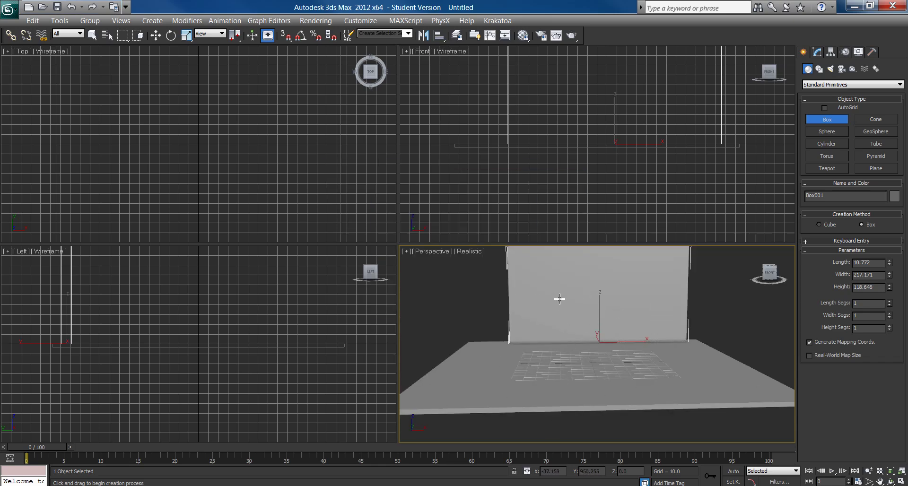
click(560, 299)
key(w)
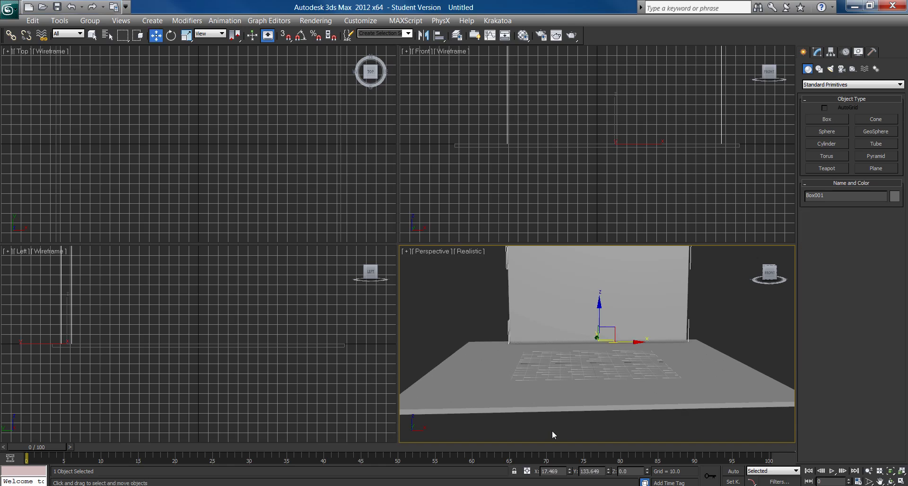
text(0)
key(Tab)
text(0)
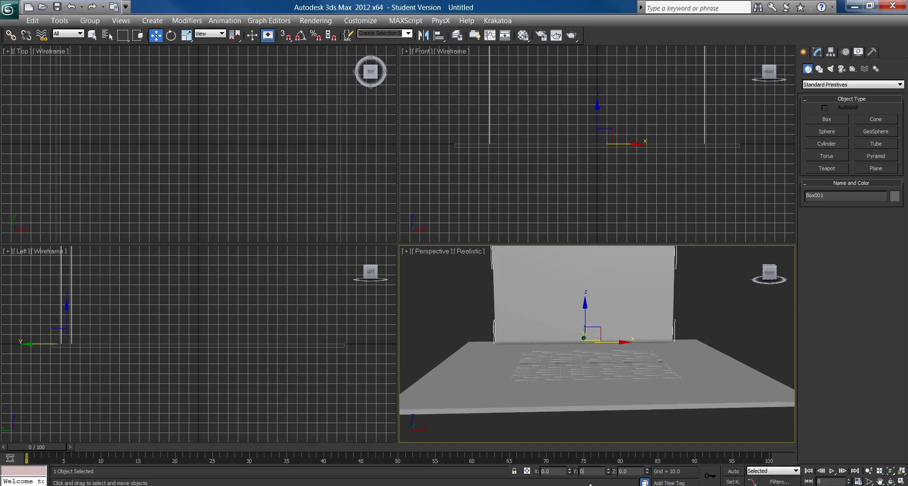
key(Return)
Move the wall box back towards the floor's rear edge, to a Y position of about 110.6.
drag(587, 353, 575, 337)
key(ctrl+z)
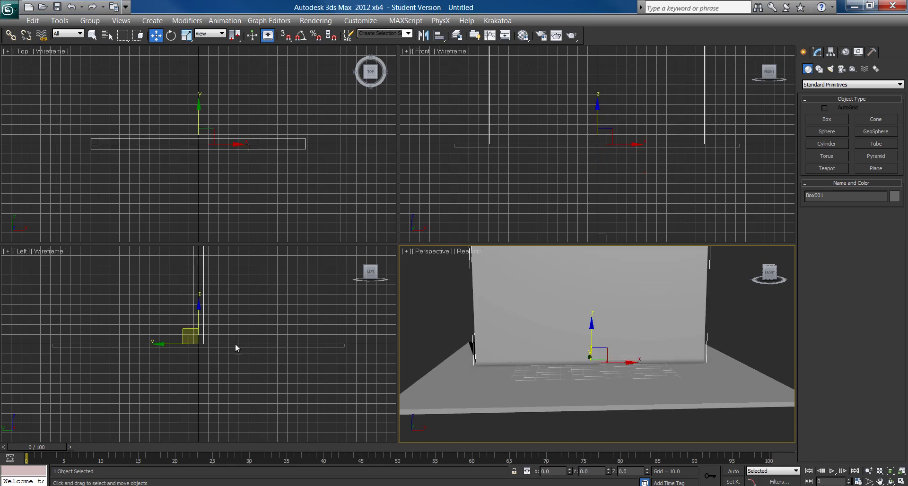
drag(165, 340, 151, 342)
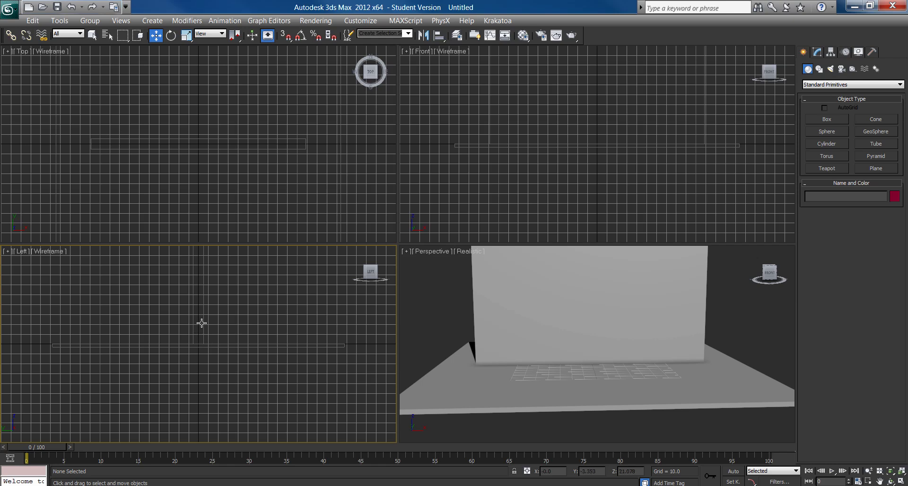
click(204, 323)
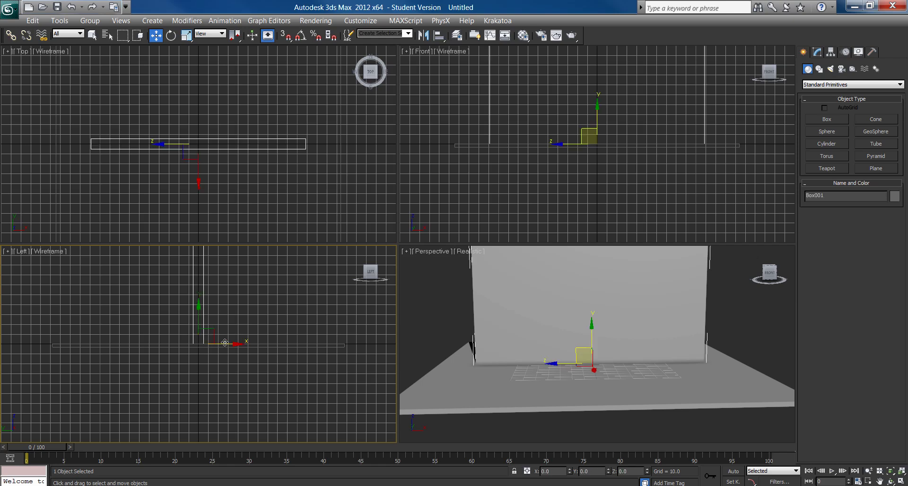
drag(224, 344, 116, 347)
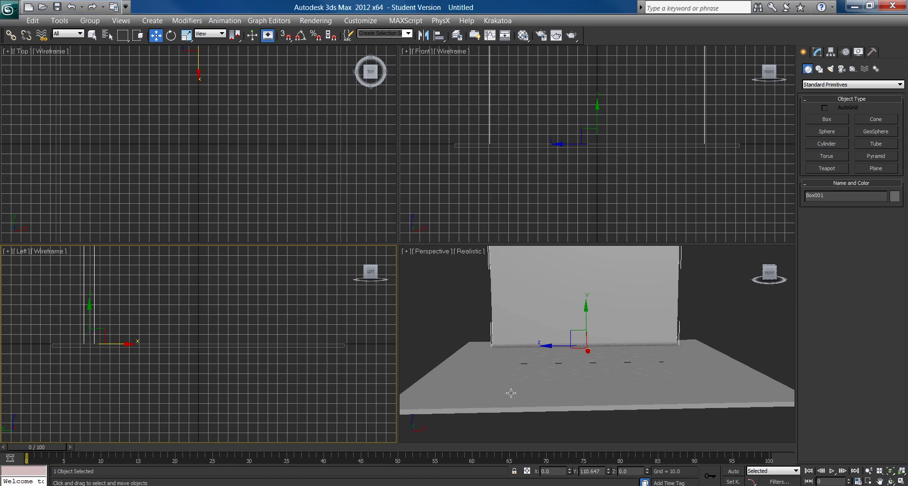
Rename the wall box as Wall.
click(551, 356)
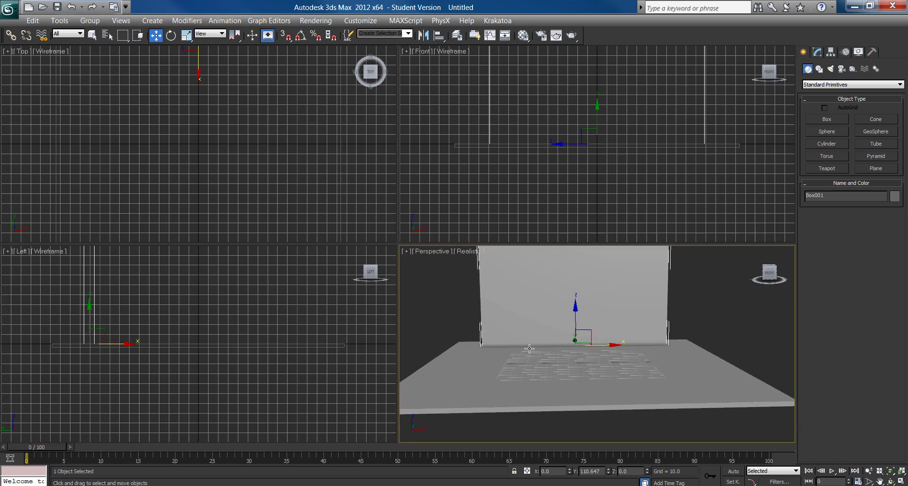
alt+middle_drag(560, 357, 555, 357)
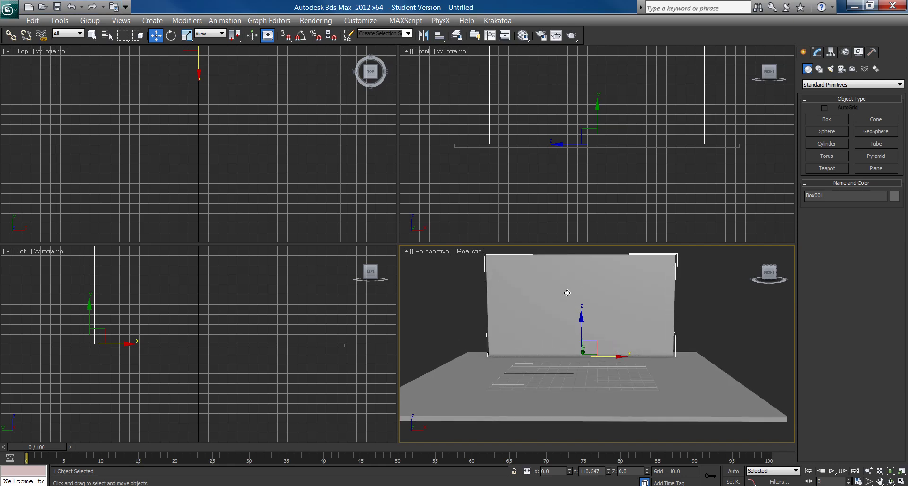
double_click(828, 195)
text(Wall)
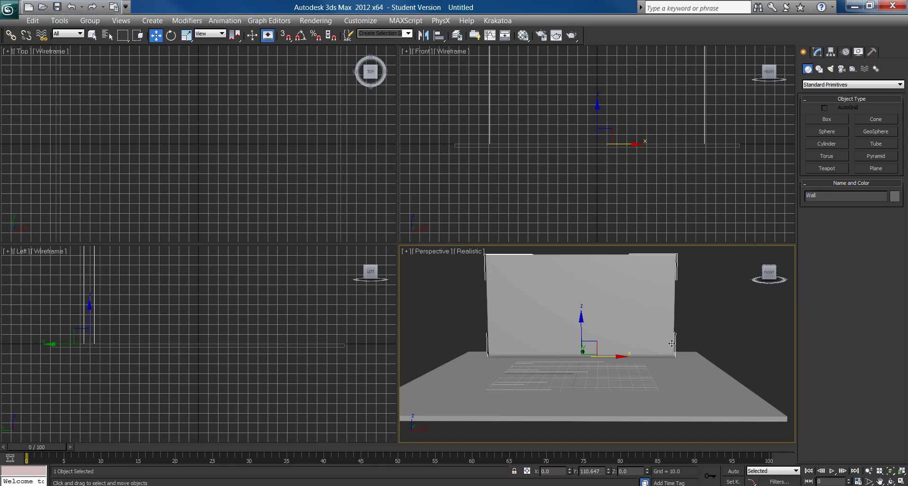
click(828, 131)
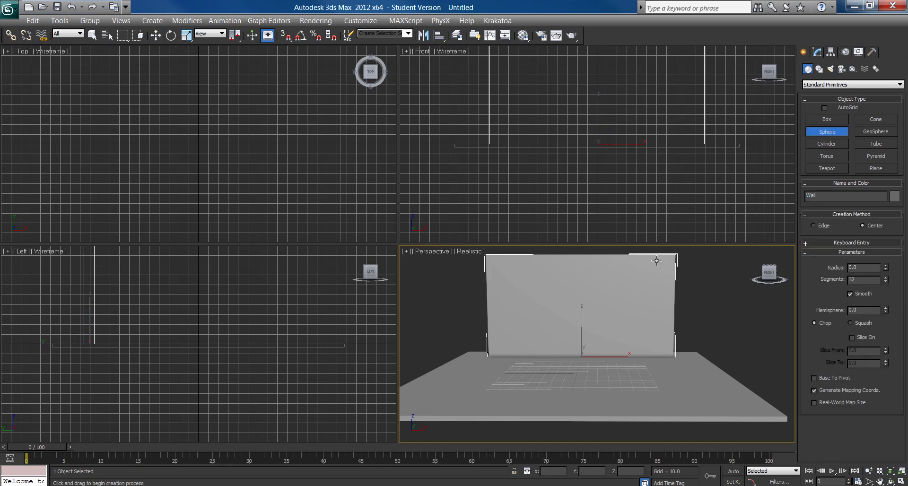
drag(501, 387, 503, 387)
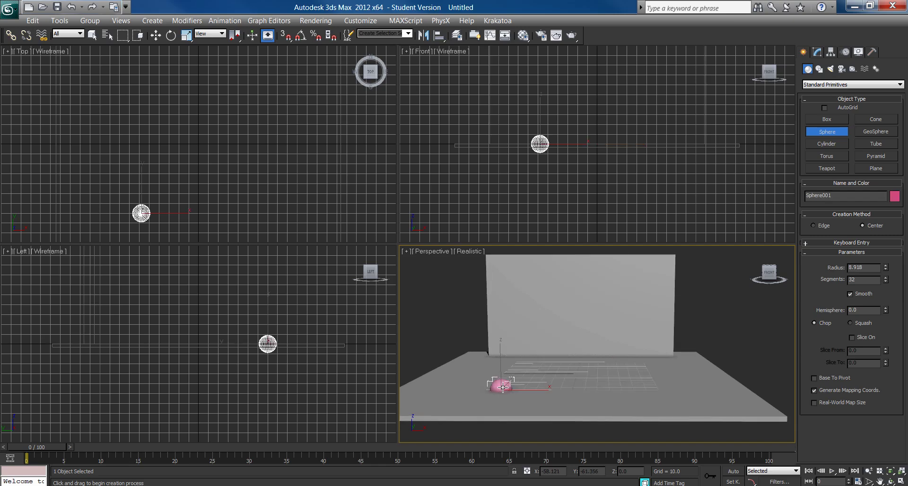
key(Delete)
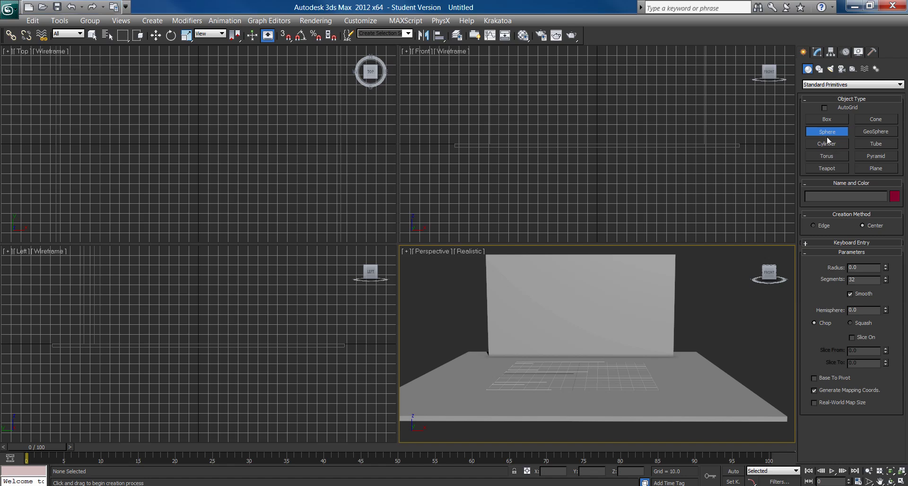
Create a cylinder on the floor in front of the wall with radius 2 and height 9.
click(830, 142)
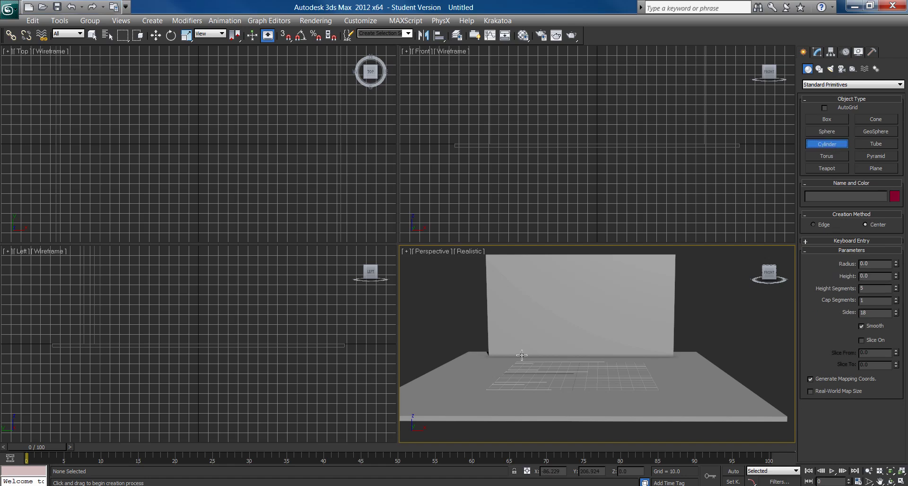
drag(539, 375, 537, 373)
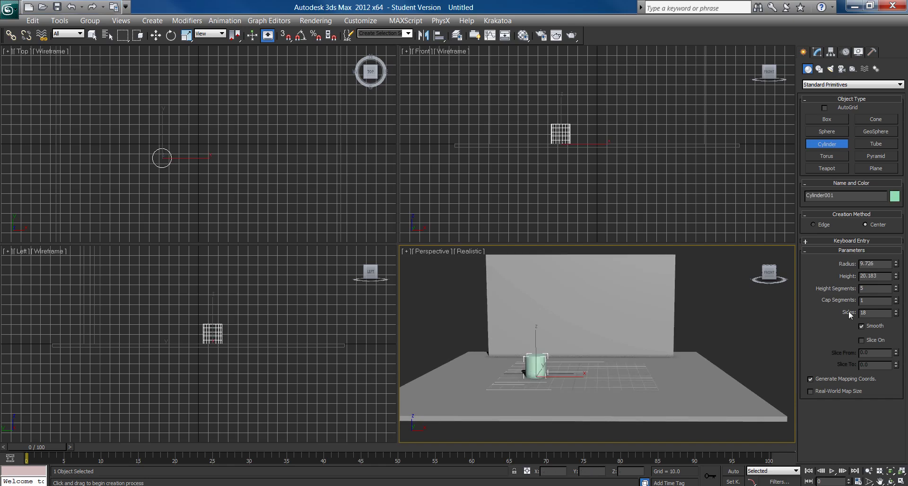
double_click(878, 263)
text(4)
key(Tab)
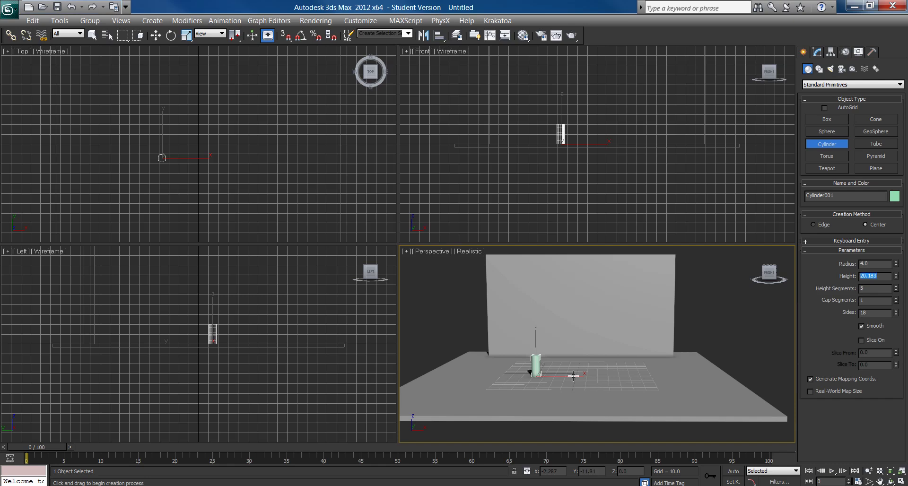
text(9)
key(Tab)
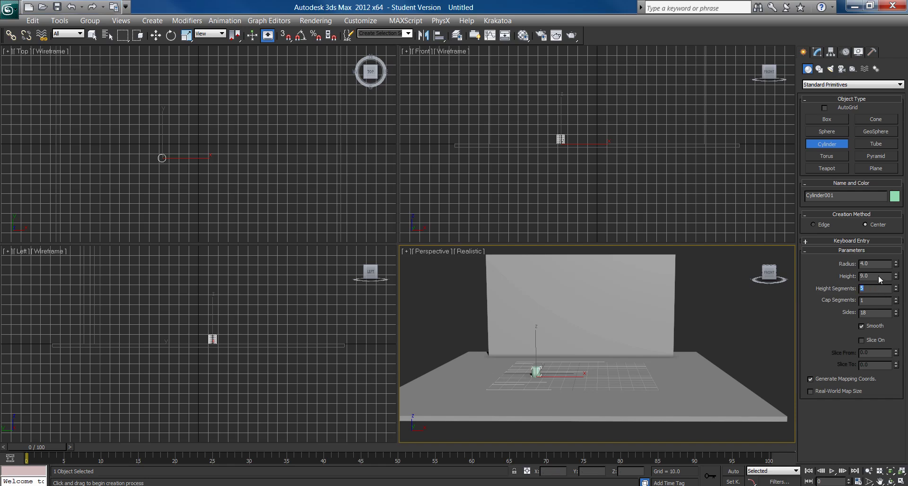
drag(878, 275, 835, 283)
drag(880, 265, 823, 265)
key(Return)
Set the cylinder's height segments to 20 and show edged faces in the Perspective view.
scroll(522, 380, up, 5)
middle_drag(527, 371, 646, 271)
middle_drag(530, 340, 592, 366)
scroll(584, 377, down, 5)
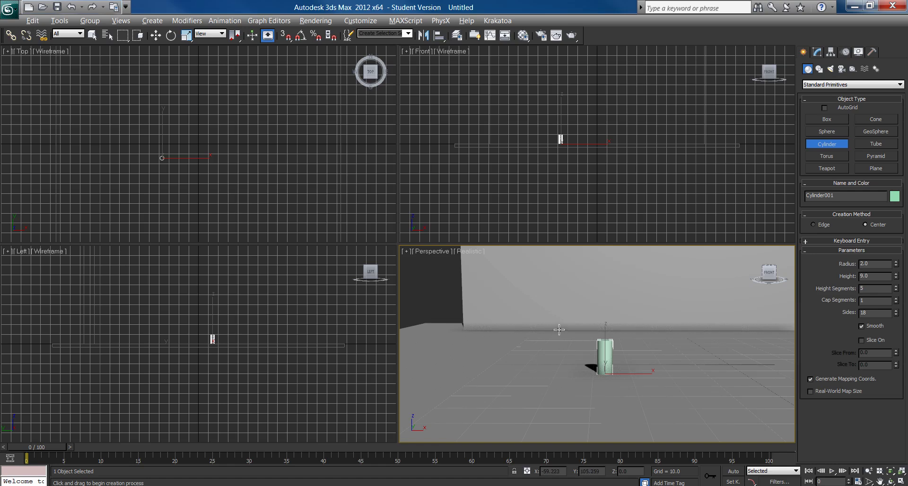
alt+middle_drag(559, 330, 597, 348)
drag(856, 289, 754, 321)
text(20)
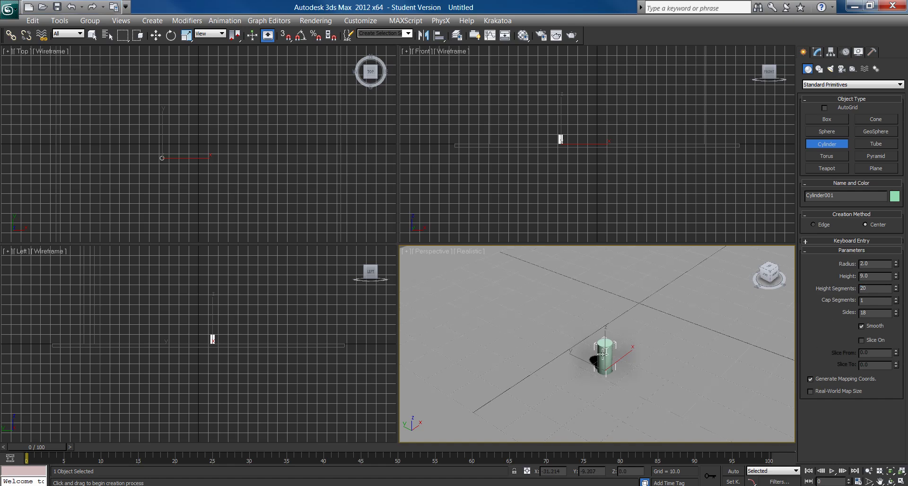
key(F4)
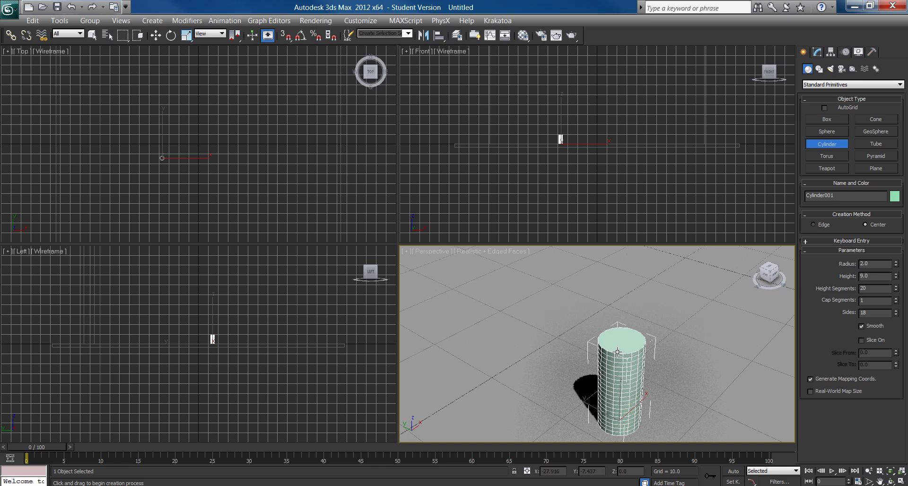
Convert the cylinder to an Editable Poly.
key(w)
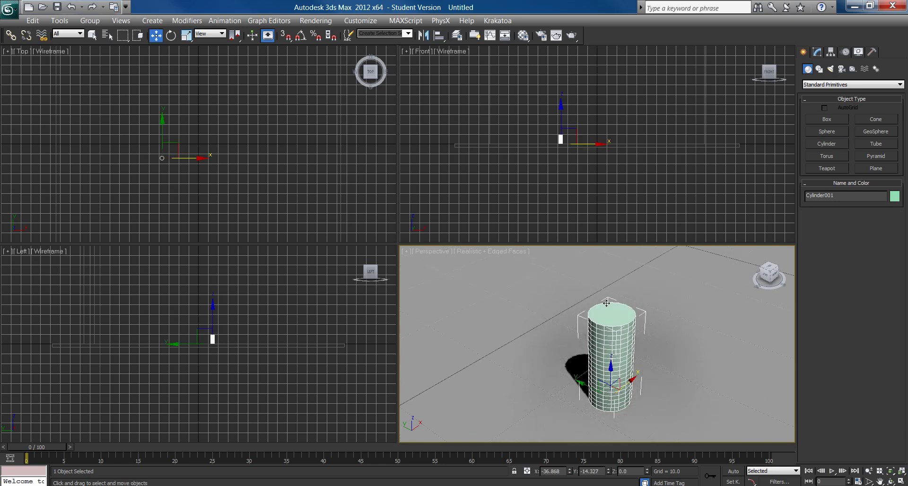
right_click(606, 307)
mouse_move(636, 418)
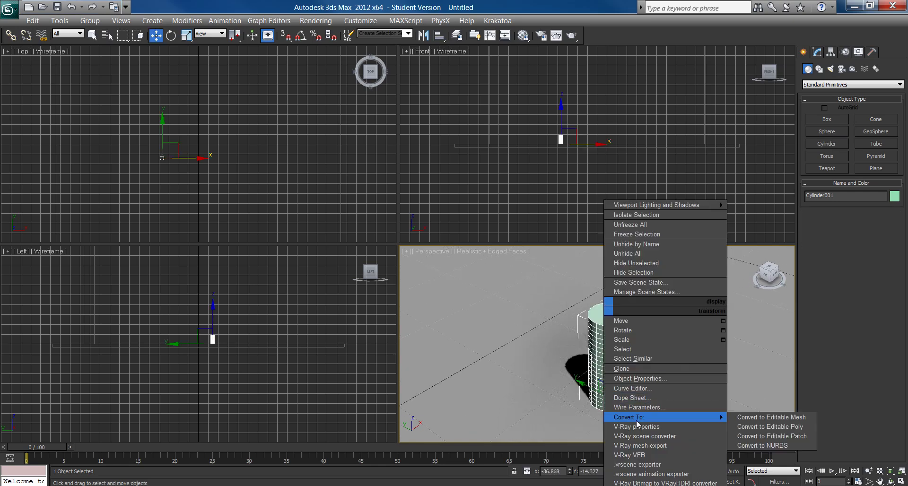
click(747, 426)
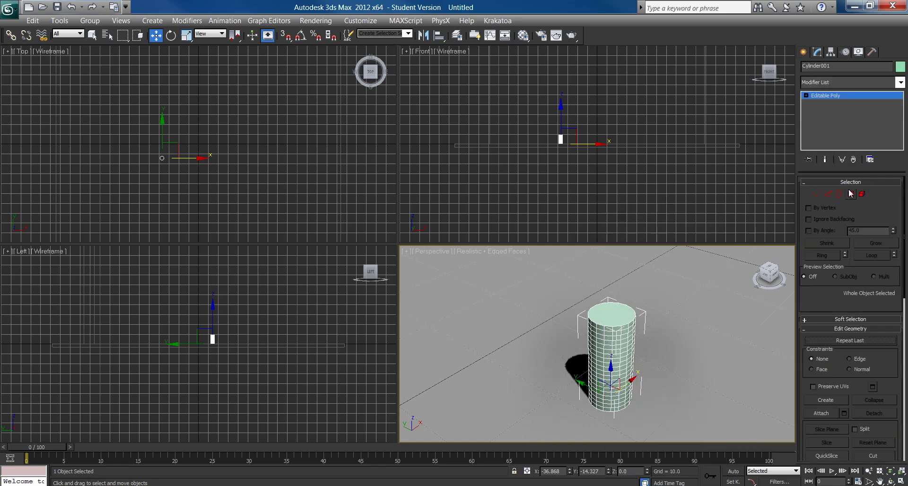
Delete the polygon that caps the top of the cylinder.
click(851, 194)
click(616, 309)
key(Delete)
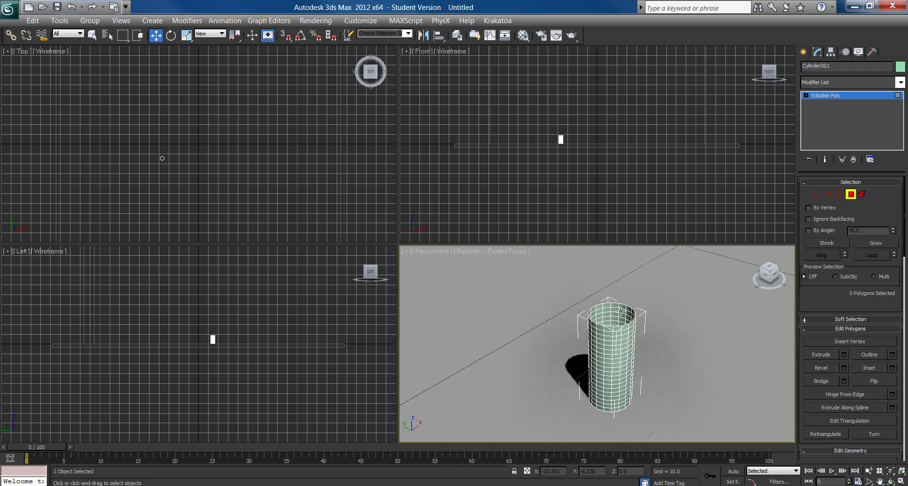
Scale the open border at the cylinder's top inward until it closes to a point.
click(839, 195)
click(630, 322)
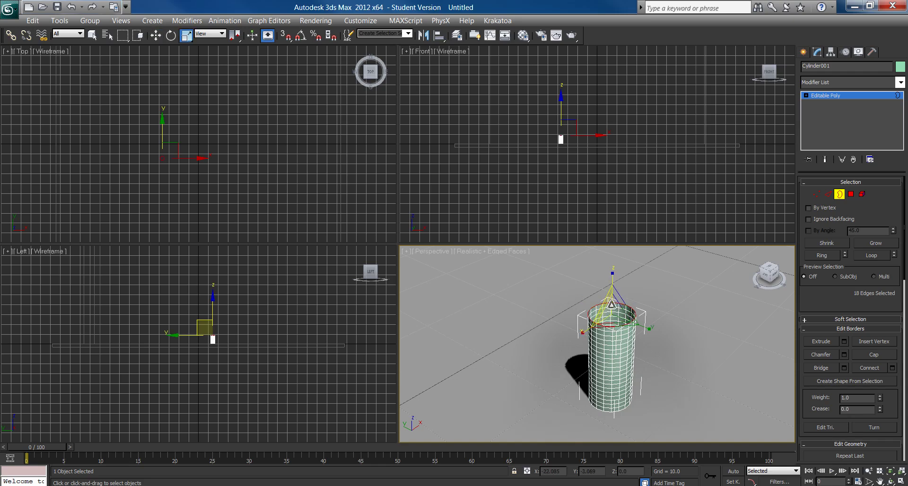
key(r)
drag(610, 313, 684, 464)
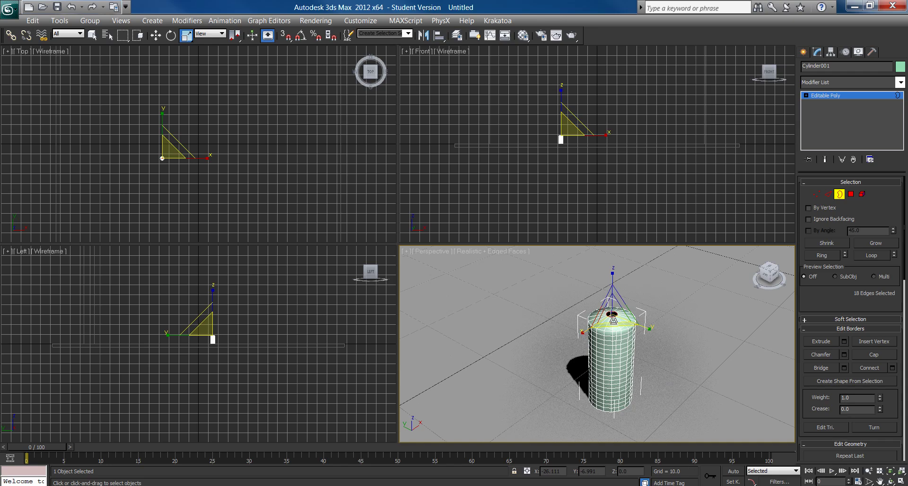
drag(611, 317, 678, 432)
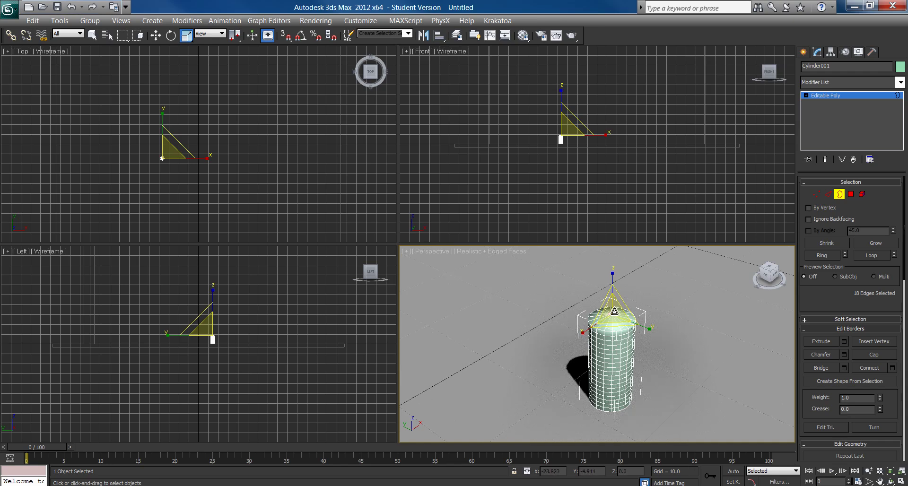
Raise the closed top border to a Z position of about 11.1 to form a conical tip.
key(w)
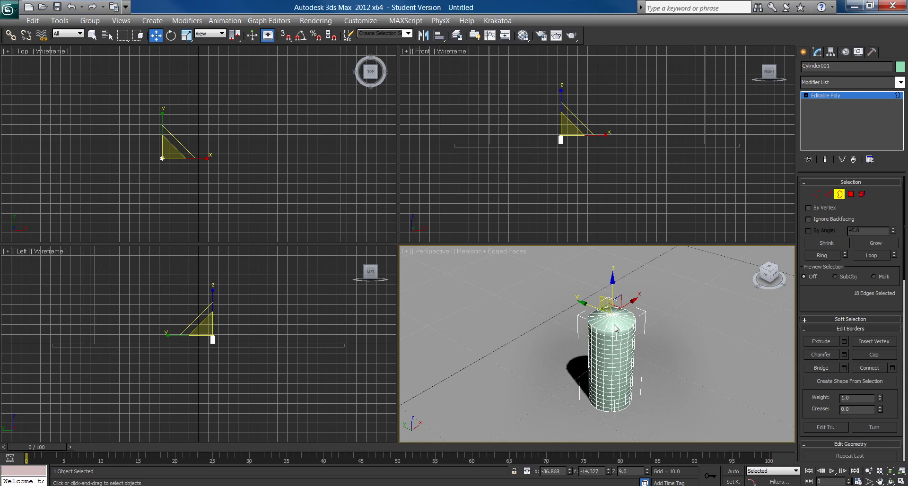
drag(613, 282, 612, 261)
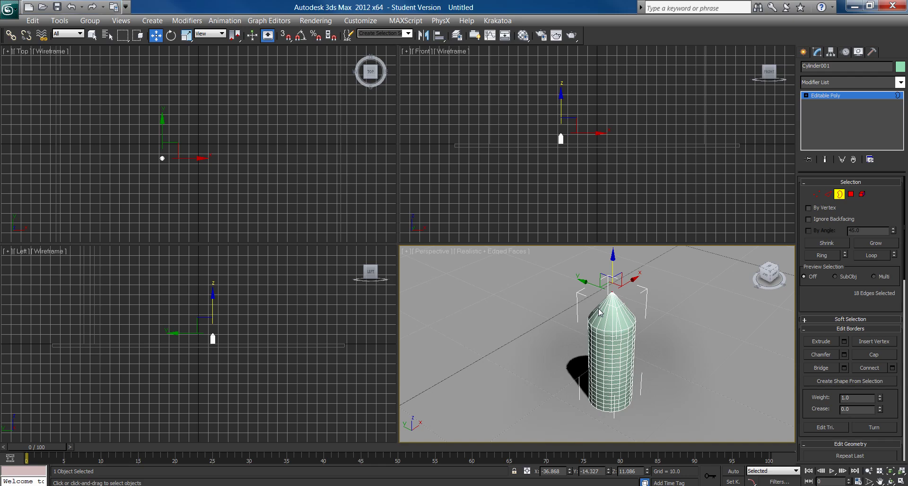
alt+middle_drag(597, 309, 566, 307)
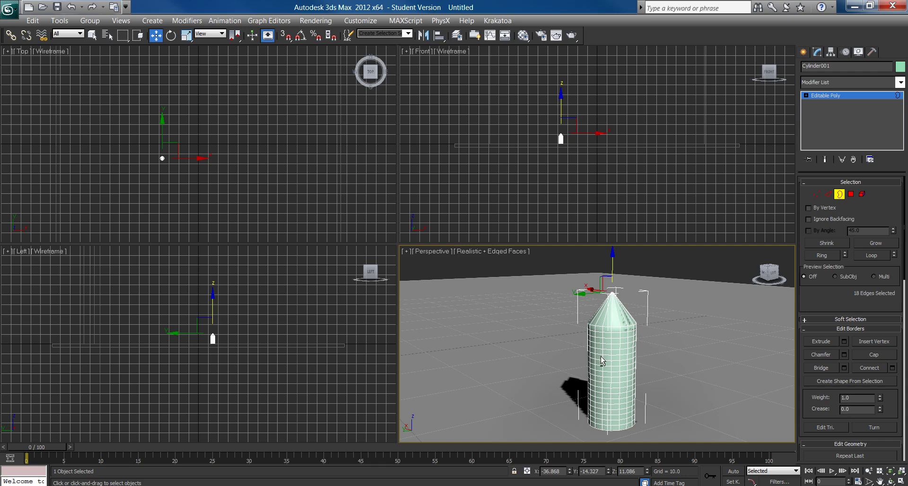
Rename the pointed cylinder as Bullet.
alt+middle_drag(600, 357, 596, 311)
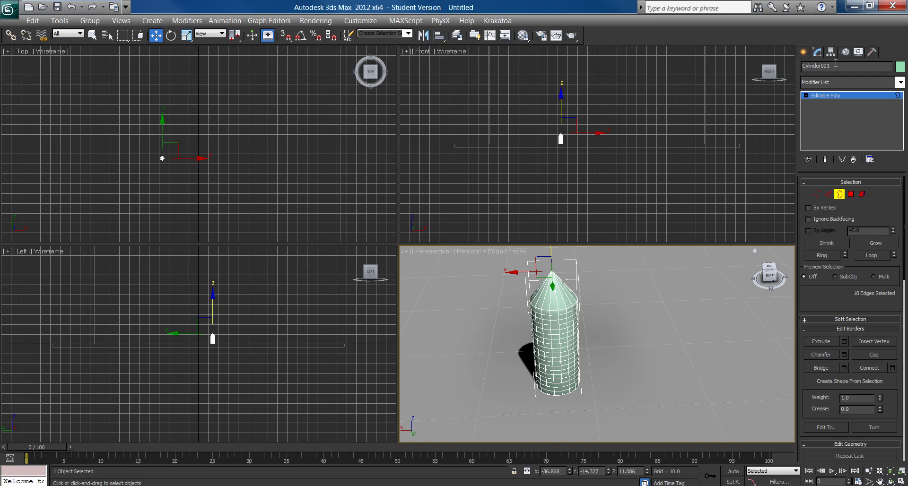
drag(831, 66, 720, 88)
text(Bullet)
Try to rotate the bullet in the Left view with its tip border still selected.
key(e)
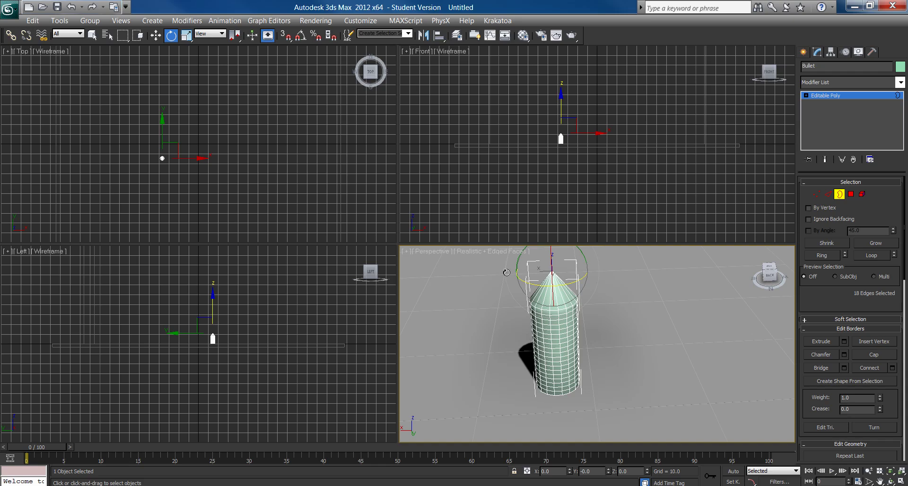
right_click(216, 334)
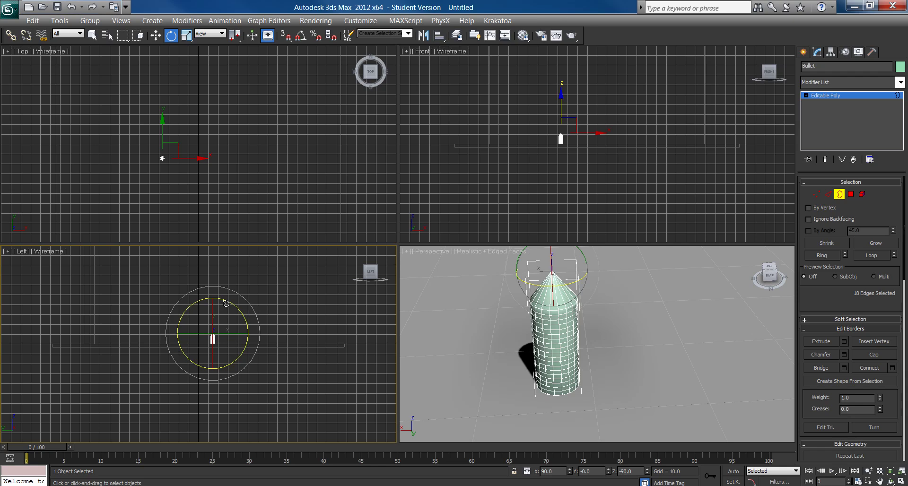
mouse_move(226, 302)
mouse_down()
mouse_move(295, 356)
mouse_move(229, 302)
mouse_move(275, 338)
mouse_up()
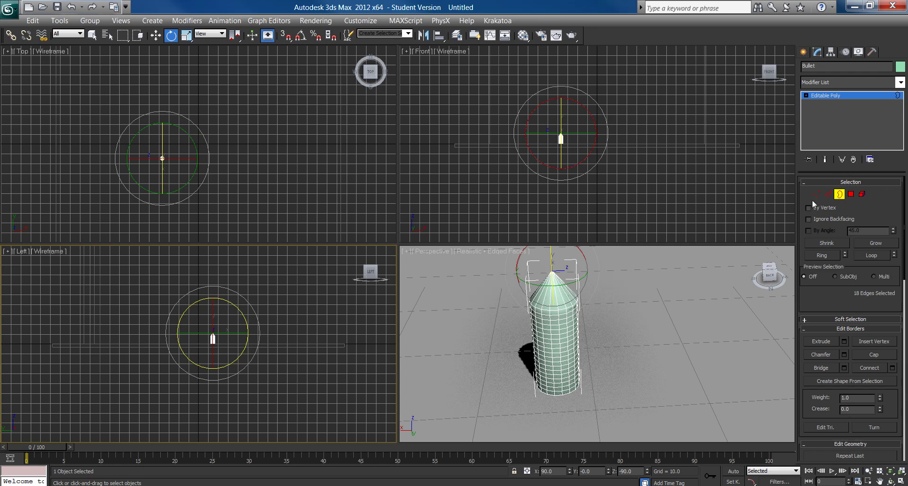
Return the bullet to object level and rotate it to exactly 90 degrees on the X axis.
click(640, 259)
right_click(639, 262)
mouse_move(700, 373)
click(804, 383)
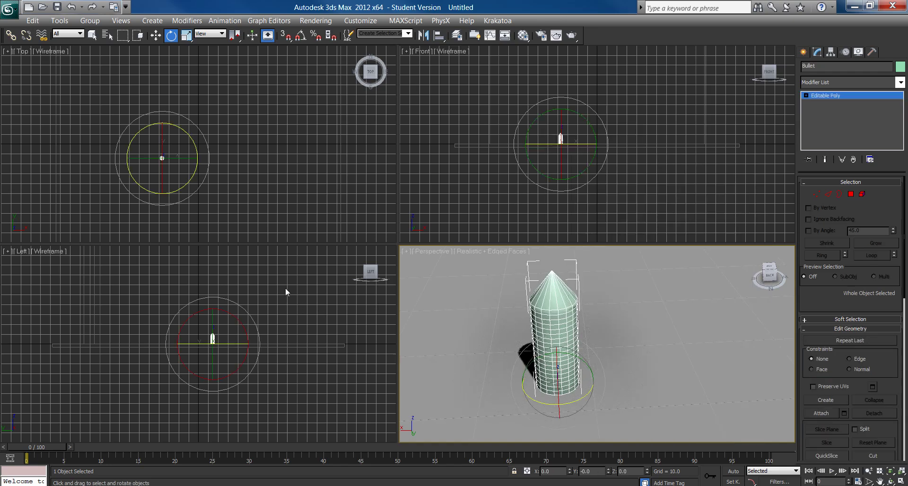
drag(229, 314, 288, 379)
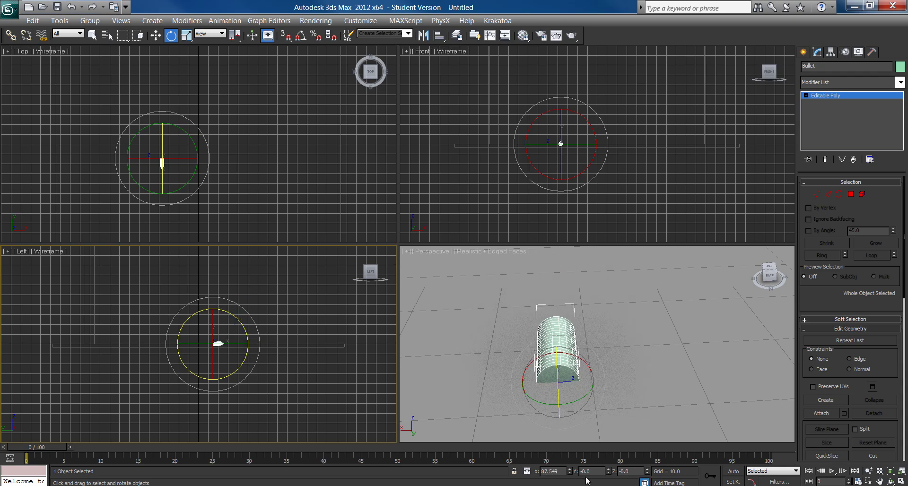
double_click(562, 472)
text(90)
key(Return)
key(Tab)
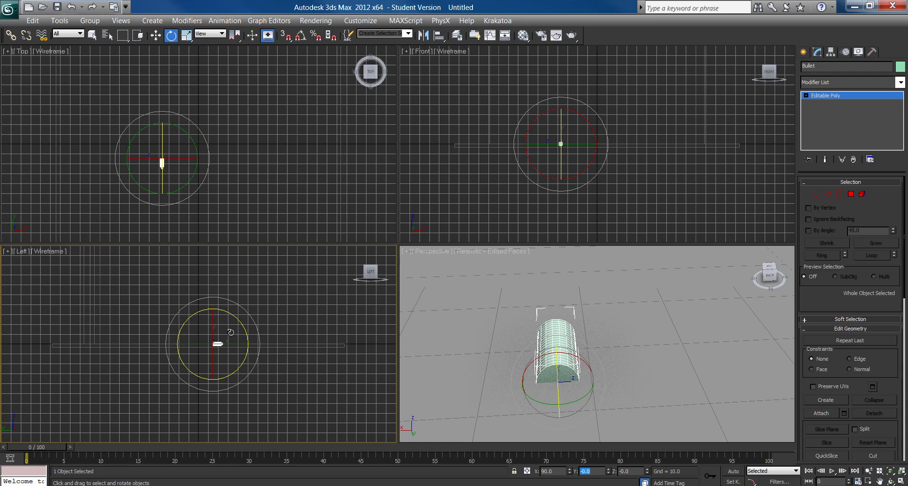
Raise the bullet to a Z position of about 29.7 and move it behind the wall, beyond the floor's rear edge.
right_click(213, 306)
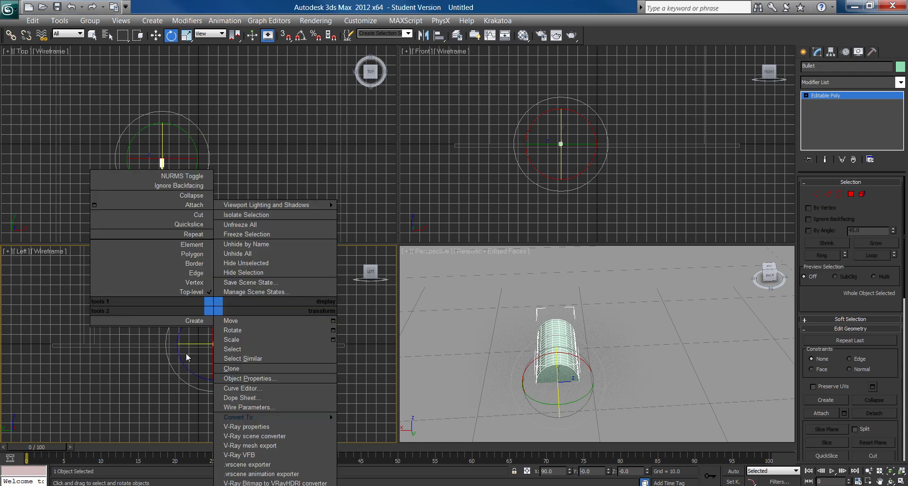
click(219, 321)
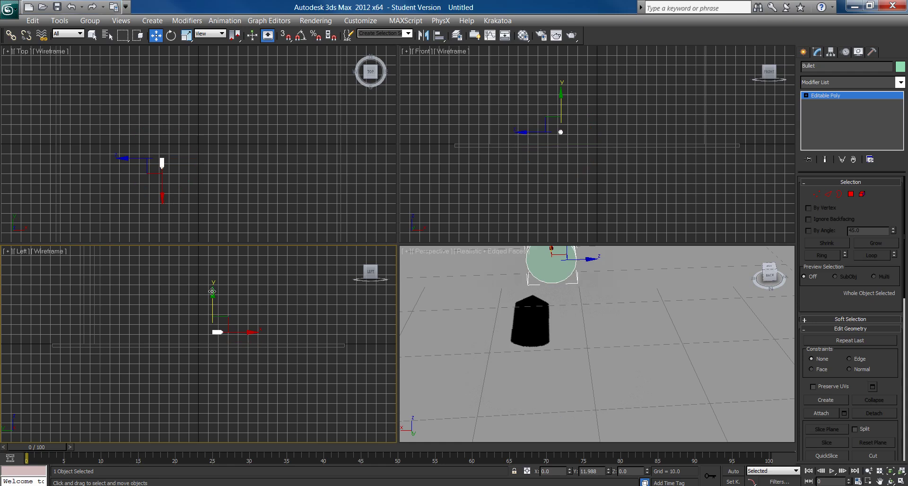
drag(212, 289, 211, 282)
key(e)
key(w)
drag(239, 315, 35, 316)
middle_drag(142, 321, 237, 320)
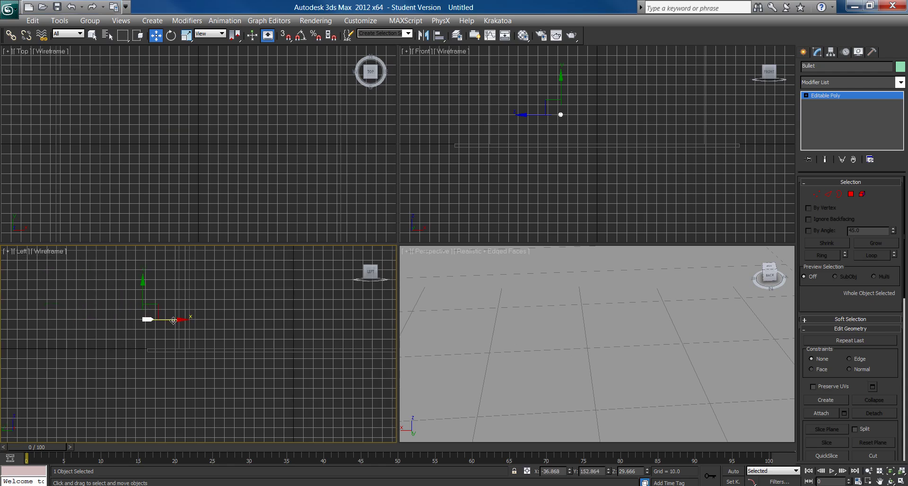
drag(173, 321, 155, 320)
Select only the Wall box in the Left view.
click(186, 295)
drag(179, 352, 200, 362)
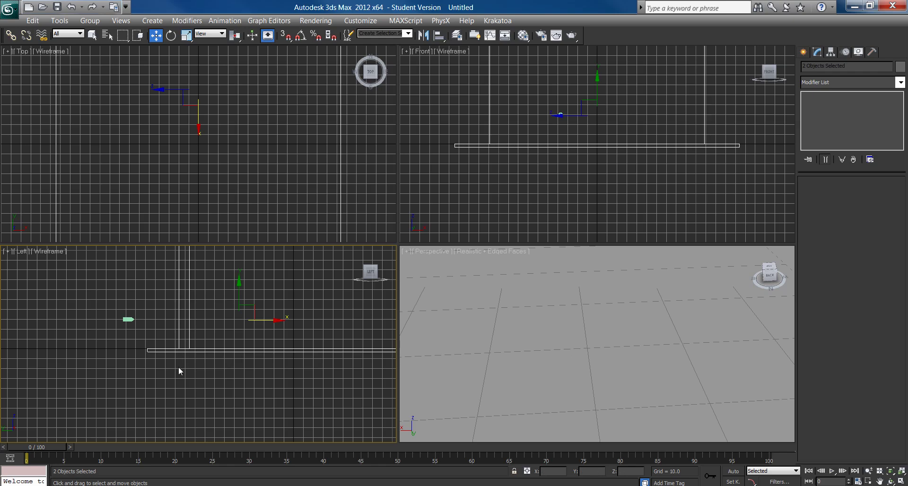
click(190, 279)
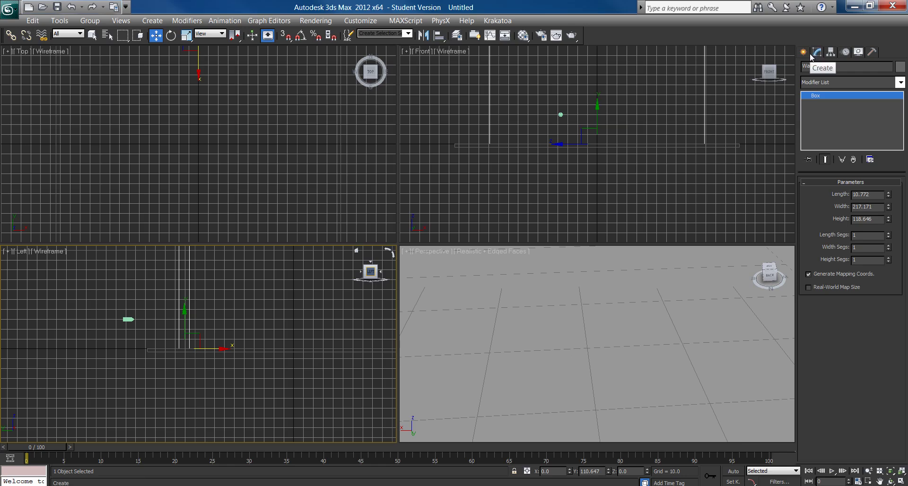
Set the Wall's object colour to black.
click(809, 54)
click(817, 52)
click(899, 66)
click(550, 274)
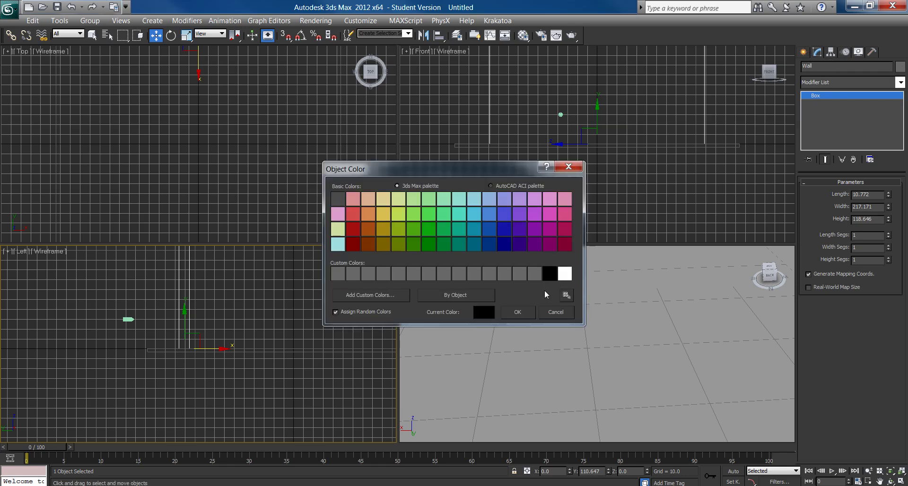
click(518, 312)
Select the Floor and set its object colour to black.
click(513, 314)
click(900, 65)
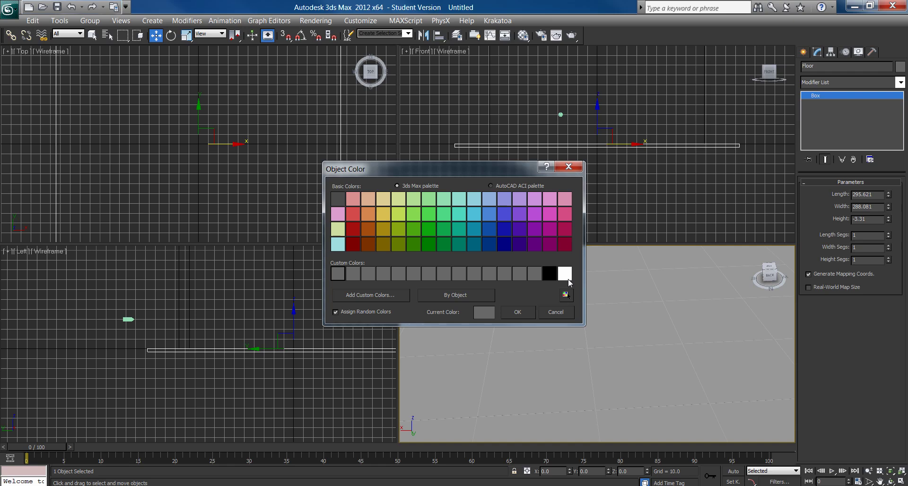
click(549, 275)
click(518, 312)
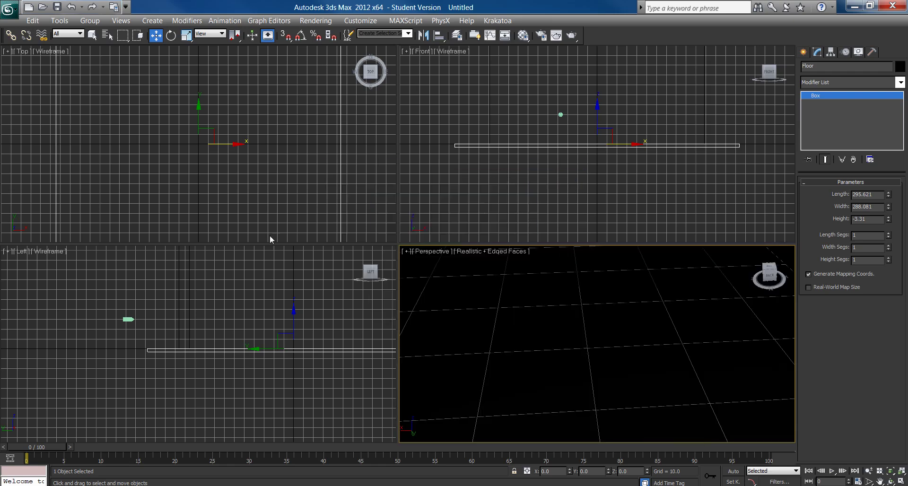
Assign the 01 - Default material to the Floor and the Wall, and minimize the Material Editor.
key(m)
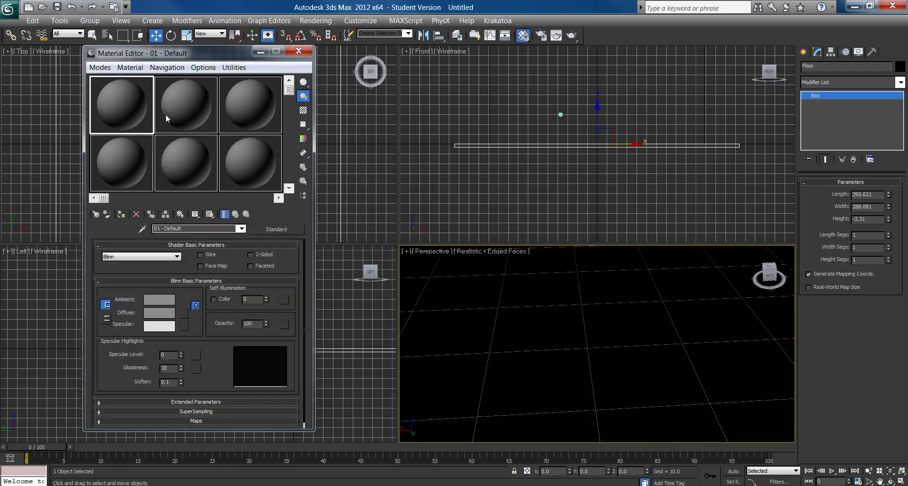
drag(144, 109, 411, 251)
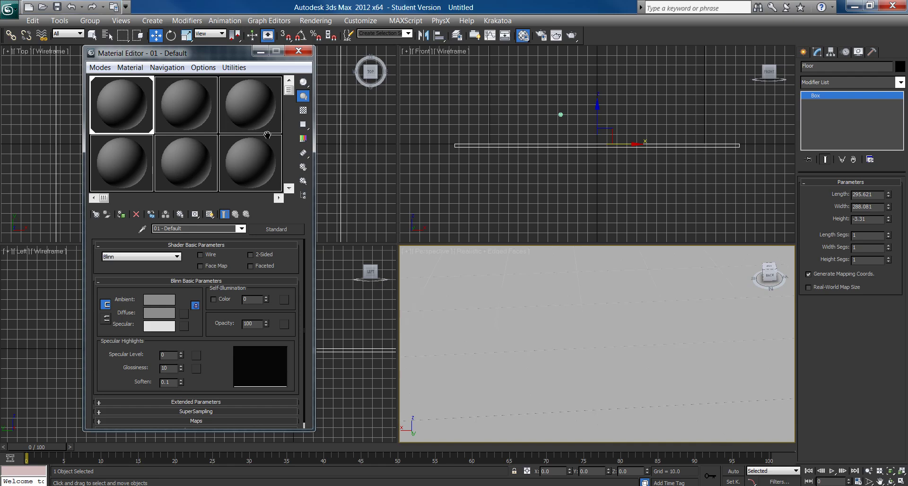
middle_drag(452, 266, 537, 274)
right_click(319, 225)
drag(284, 53, 599, 59)
drag(444, 117, 186, 280)
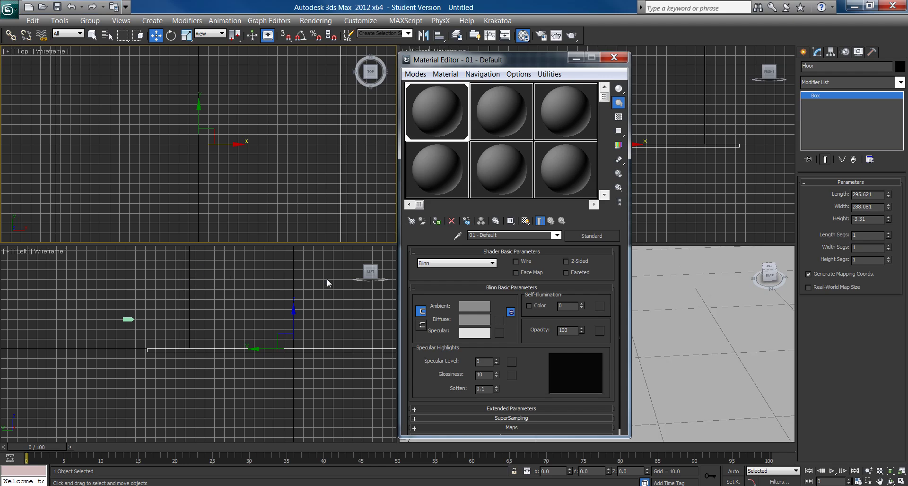
click(187, 293)
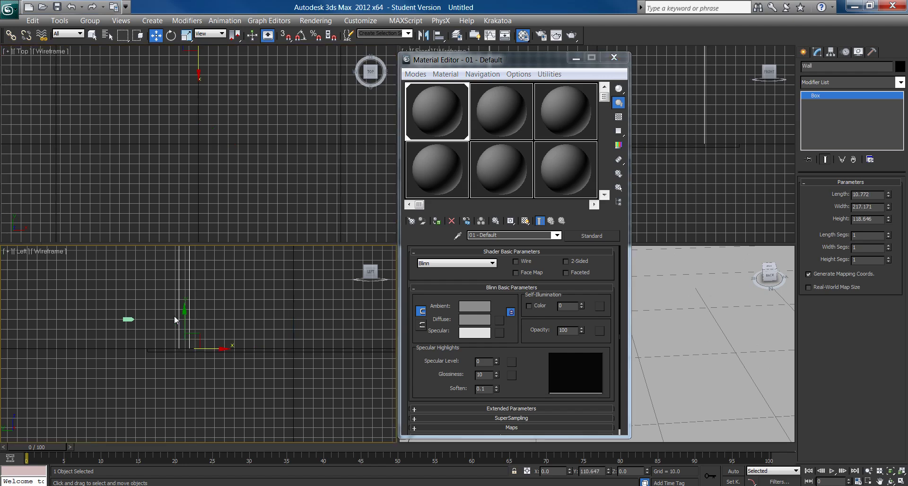
right_click(654, 313)
click(575, 59)
Select the Floor in the Left view and change its object colour to yellow.
scroll(589, 274, down, 4)
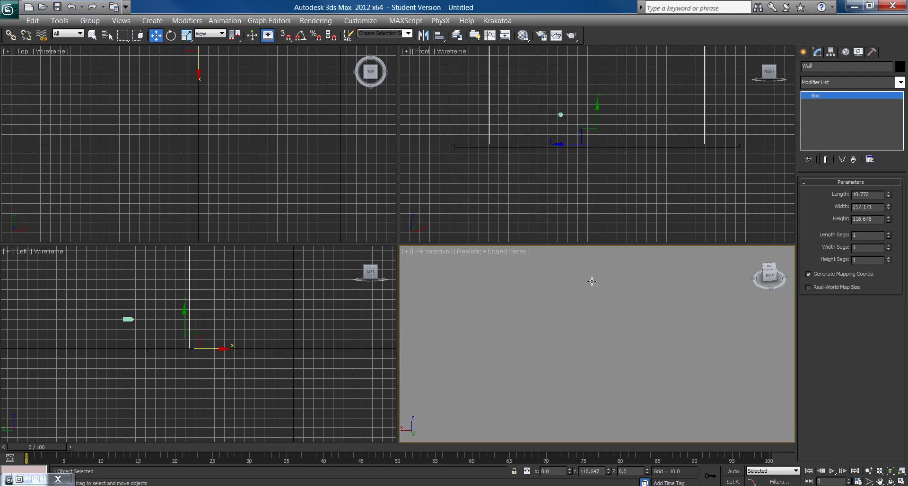
middle_drag(598, 325, 591, 292)
scroll(538, 309, up, 4)
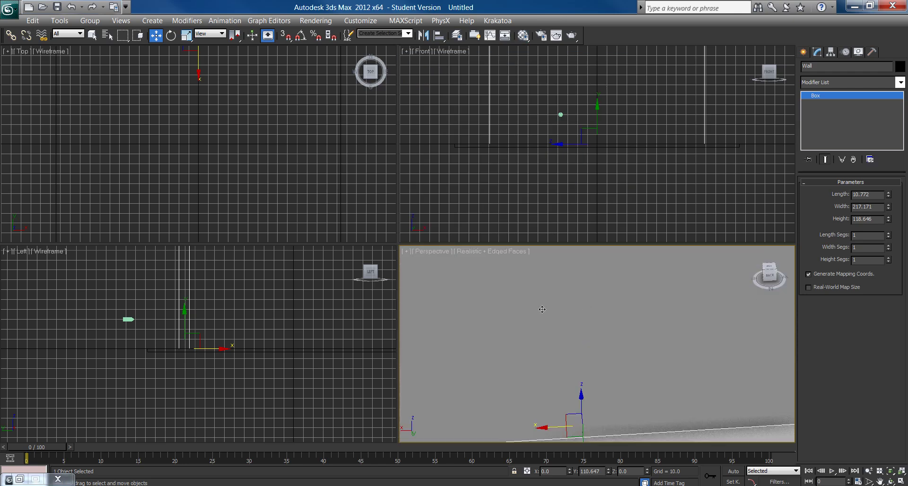
middle_drag(523, 310, 591, 309)
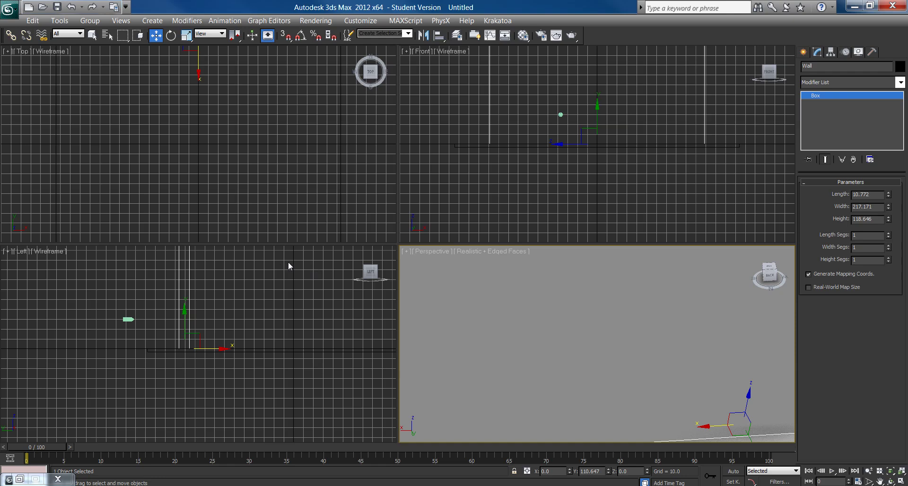
click(273, 349)
click(274, 350)
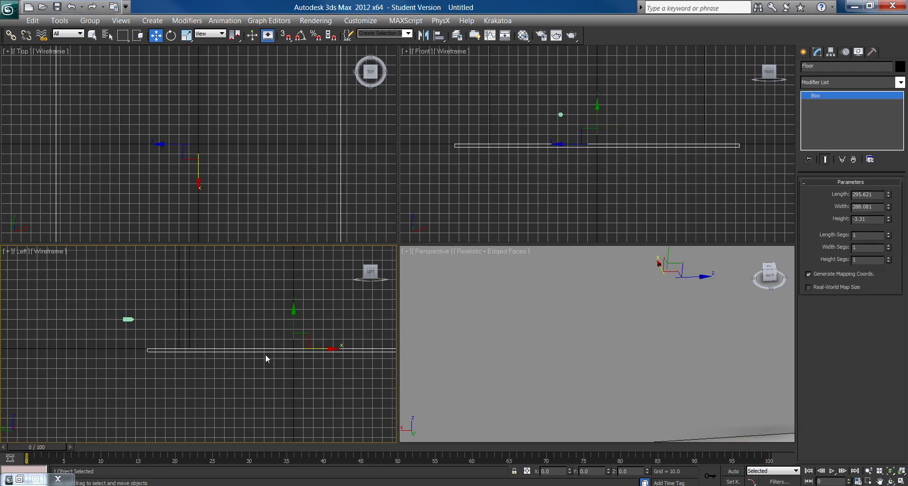
click(898, 67)
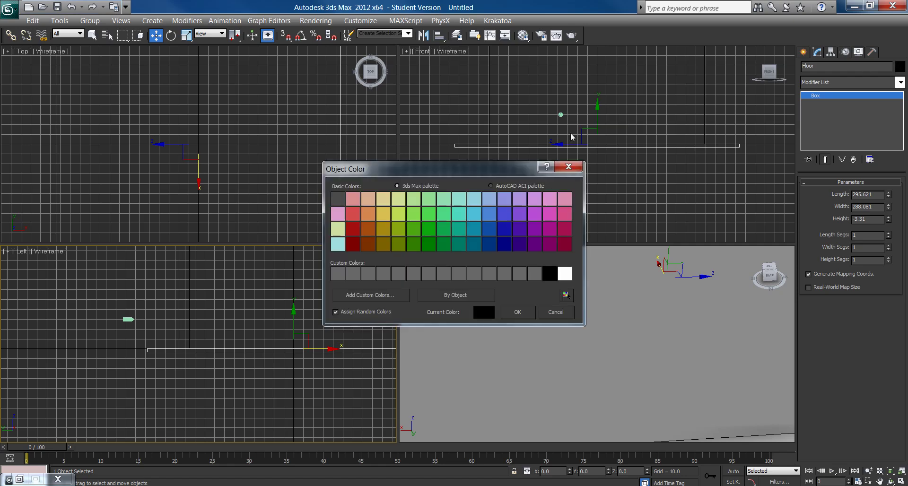
click(377, 219)
click(517, 312)
Select the Wall in the Left view and change its object colour to dark yellow.
click(204, 306)
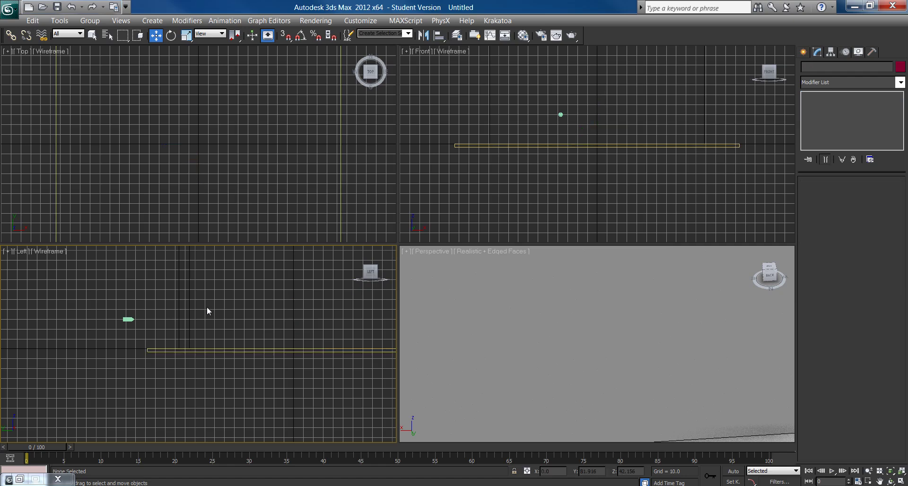
click(189, 299)
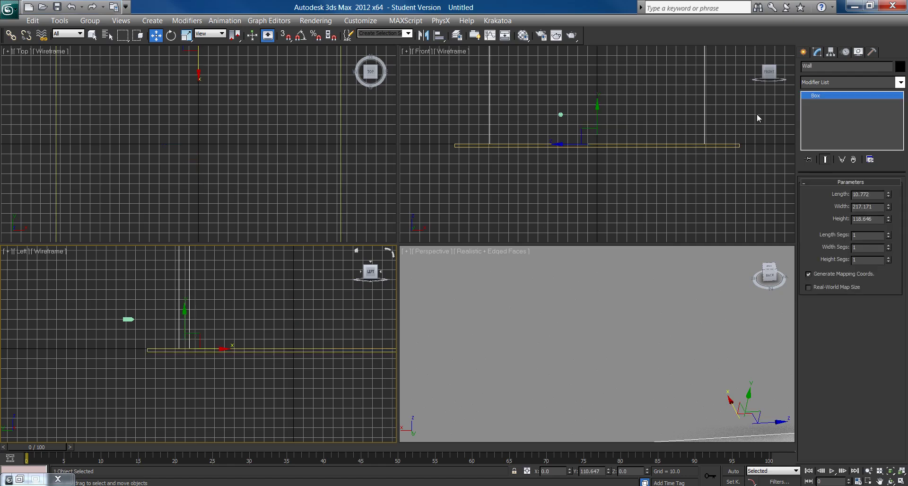
click(900, 67)
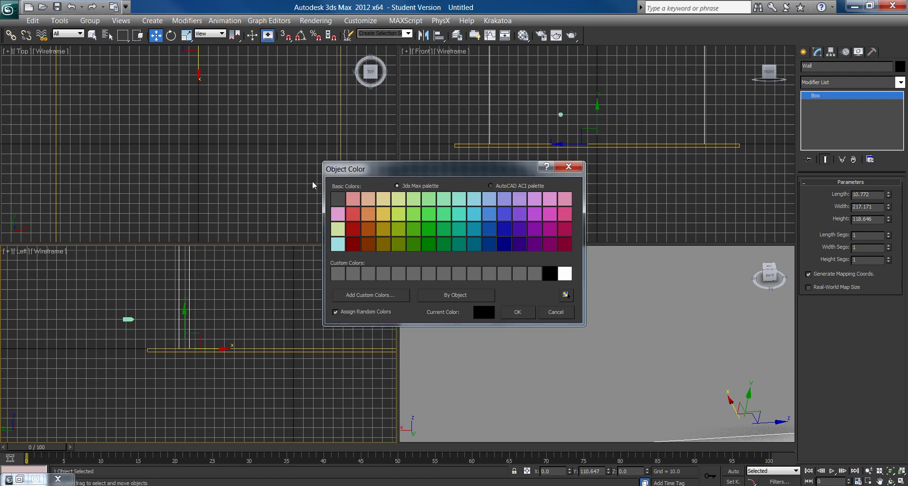
click(377, 228)
click(515, 313)
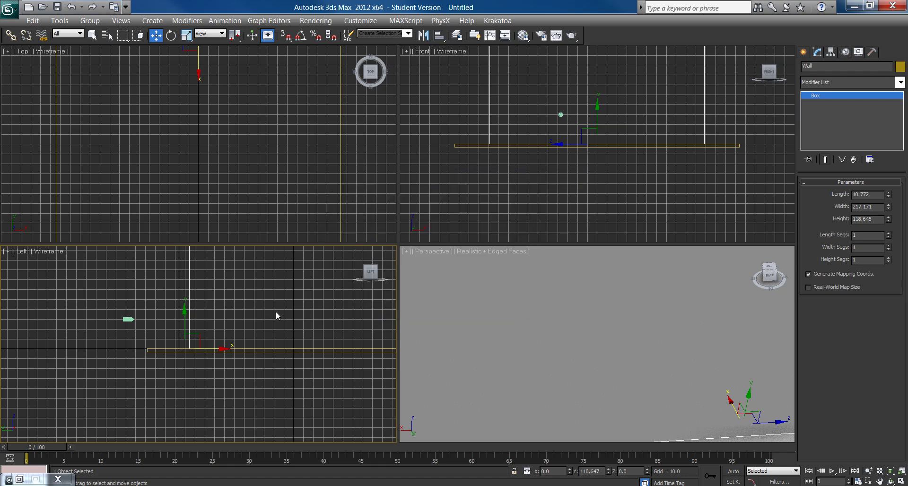
Select the bullet in the Left view and raise it to a Z position of about 65.1.
click(254, 334)
click(130, 318)
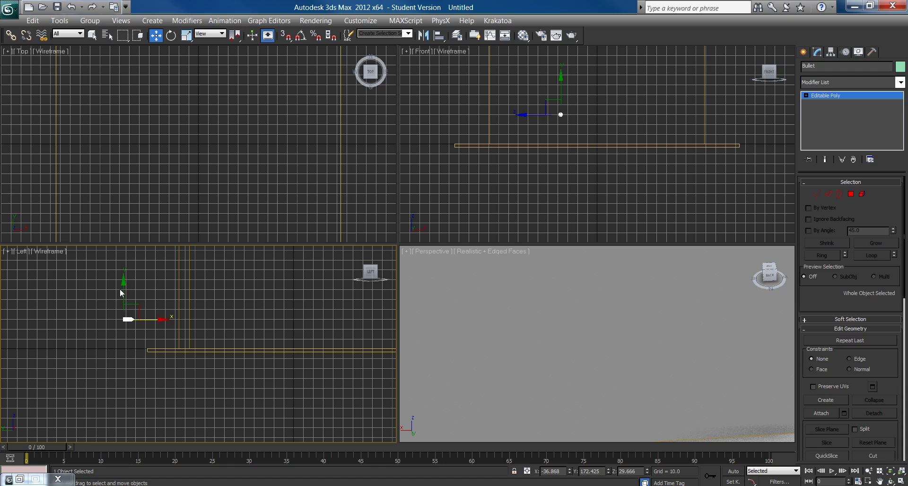
drag(122, 286, 121, 250)
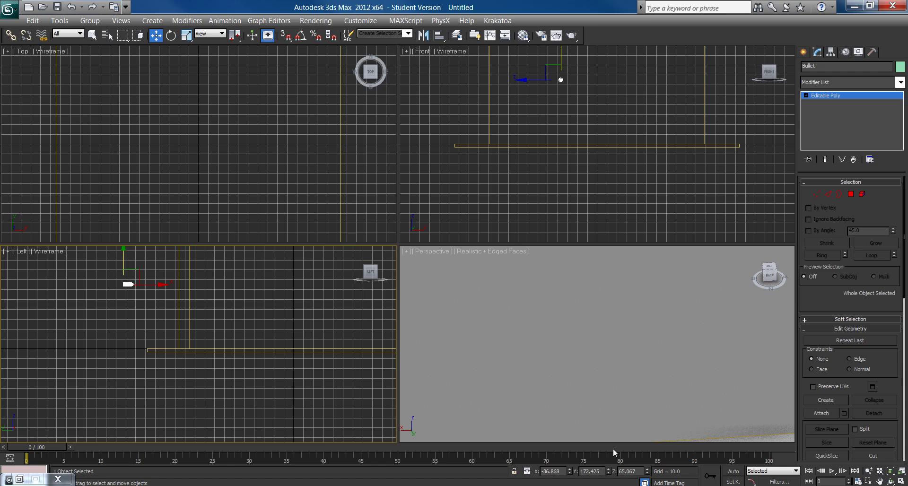
Animate the bullet with Auto Key, moving it through the wall to a Y position of about -262.2 at frame 15.
click(732, 472)
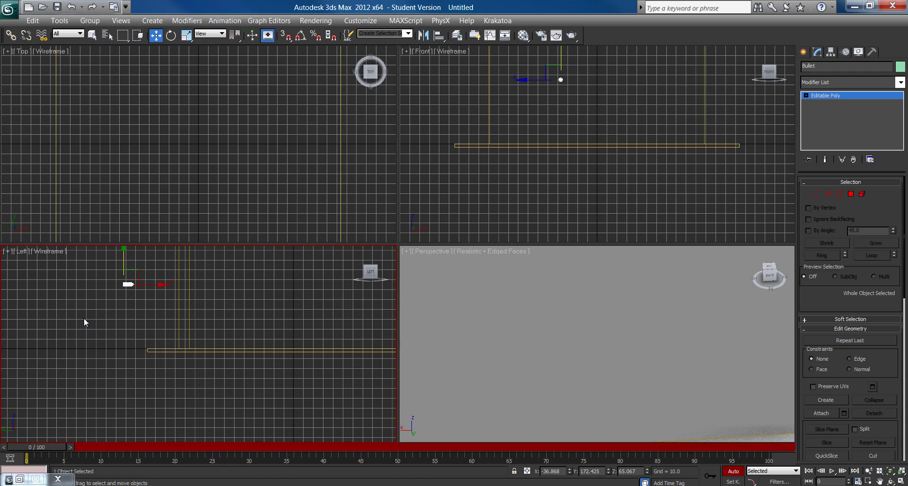
drag(47, 445, 152, 447)
drag(160, 285, 534, 288)
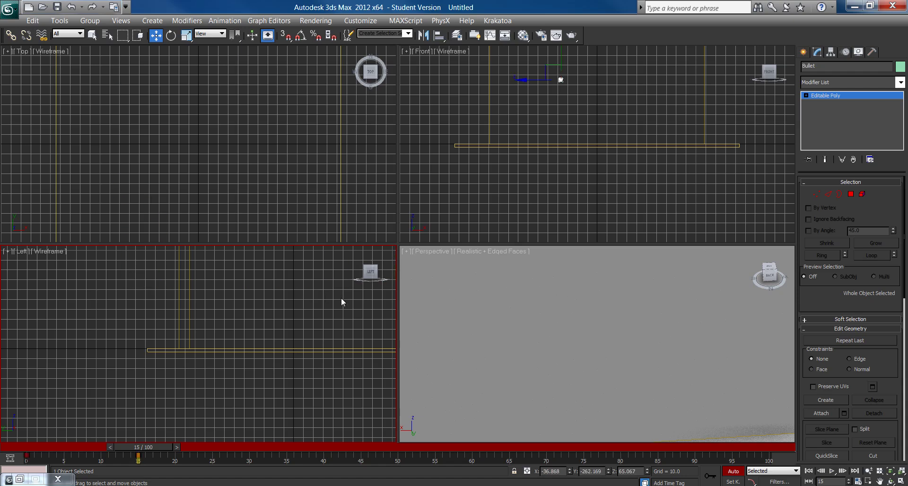
click(501, 302)
key(n)
Examine the wall and floor from the front side in the Perspective view.
alt+middle_drag(523, 304, 583, 380)
alt+middle_drag(571, 350, 531, 358)
middle_drag(568, 258, 523, 366)
alt+middle_drag(579, 360, 490, 358)
scroll(507, 335, up, 3)
middle_drag(597, 323, 475, 407)
scroll(583, 360, up, 2)
middle_drag(583, 359, 511, 351)
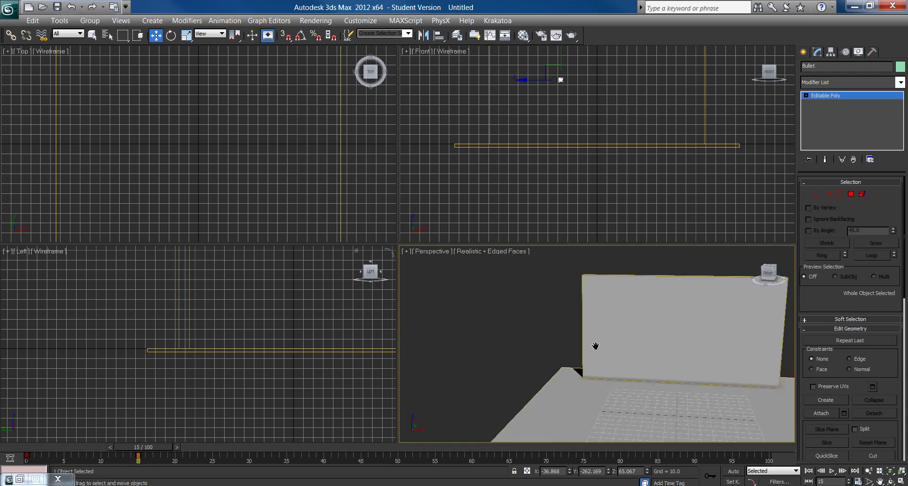
middle_drag(561, 324, 498, 317)
Scrub the bullet's animation back to frame 0, examining its flight through the wall from the front in the Perspective view.
drag(169, 444, 142, 445)
middle_drag(505, 387, 502, 352)
scroll(497, 379, up, 4)
mouse_move(589, 359)
middle_down()
mouse_move(580, 283)
mouse_move(528, 298)
mouse_move(508, 288)
middle_up()
mouse_move(592, 339)
alt+middle_down()
mouse_move(626, 345)
mouse_move(565, 344)
mouse_move(514, 362)
mouse_move(537, 371)
mouse_move(581, 350)
alt+middle_up()
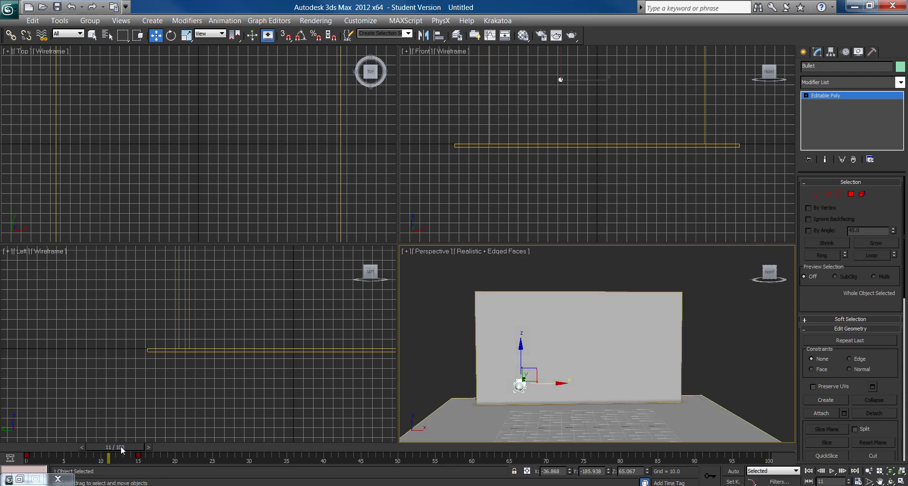
drag(121, 450, 14, 458)
key(w)
middle_drag(514, 354, 449, 313)
scroll(489, 344, up, 4)
middle_drag(494, 357, 524, 318)
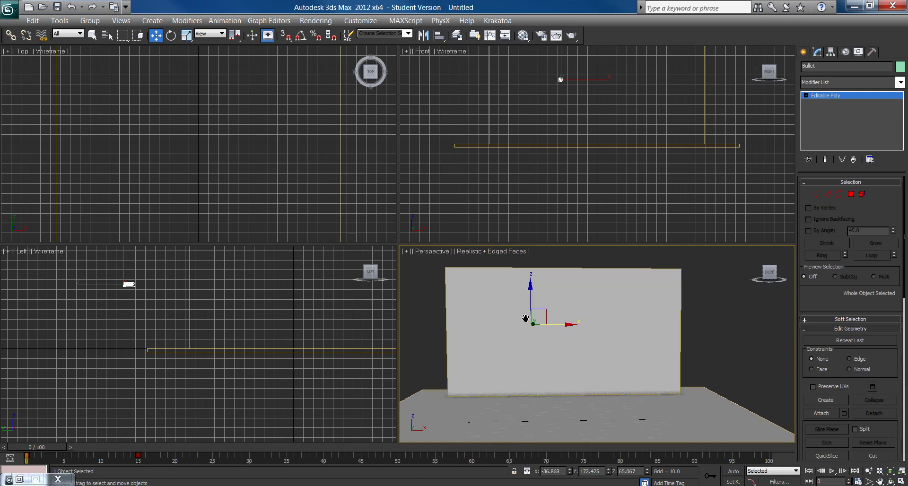
Open the RayFire tool from the RayFire geometry category and enlarge its window to show the object lists.
click(803, 52)
click(816, 85)
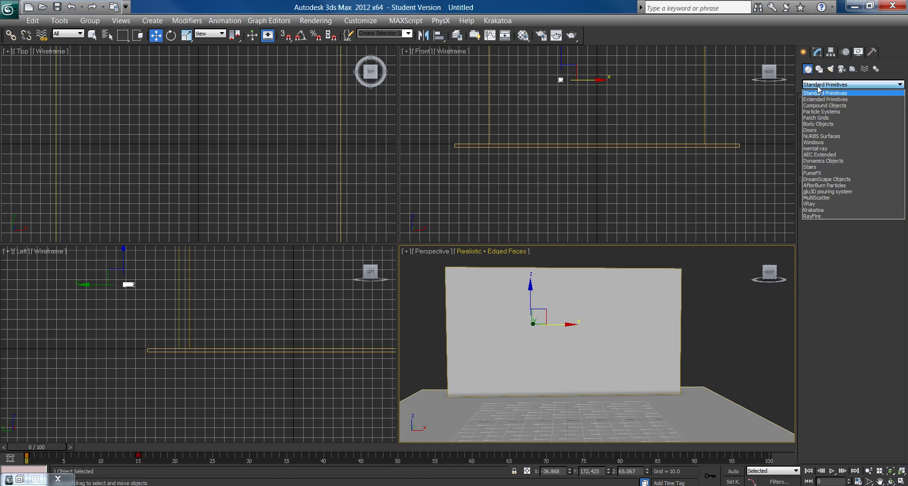
click(815, 216)
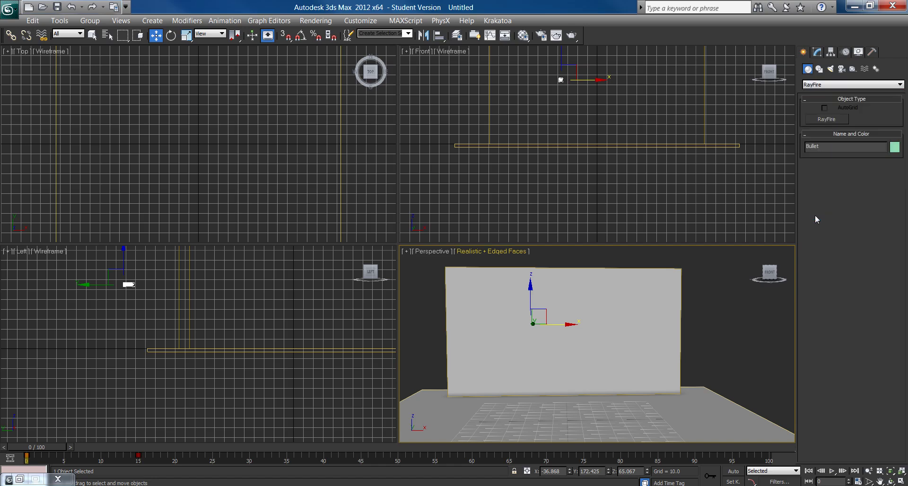
click(830, 120)
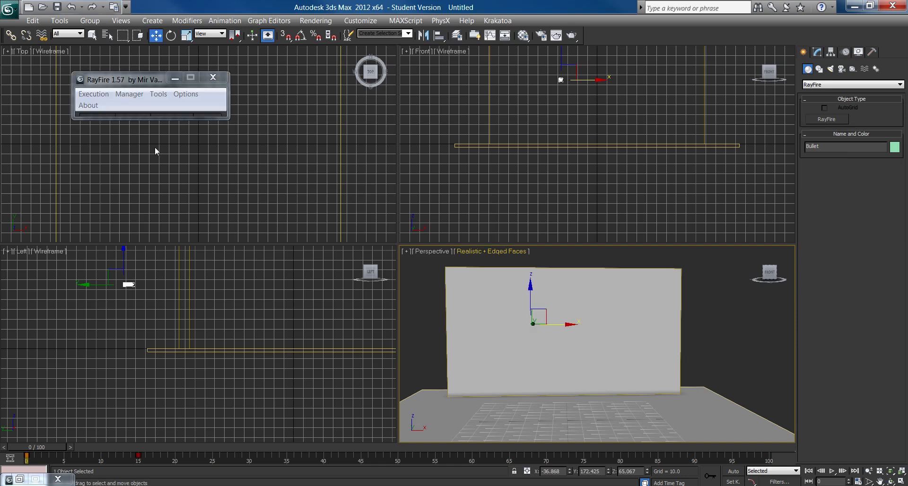
drag(145, 117, 147, 362)
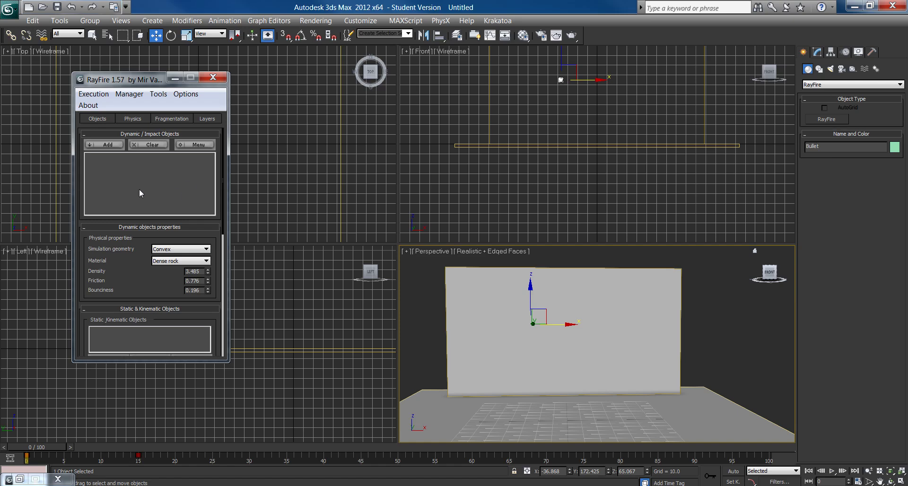
Add the Wall to RayFire's dynamic/impact objects, and the Bullet and Floor to its static and kinematic objects.
click(486, 314)
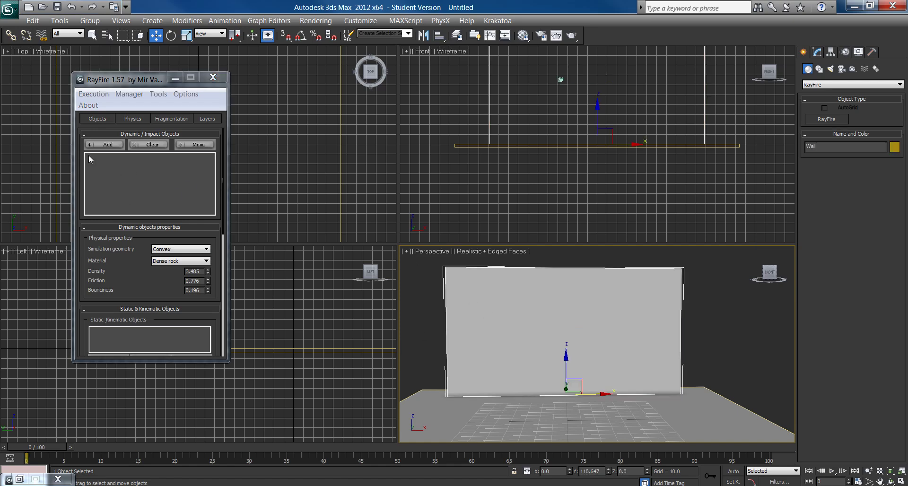
click(104, 145)
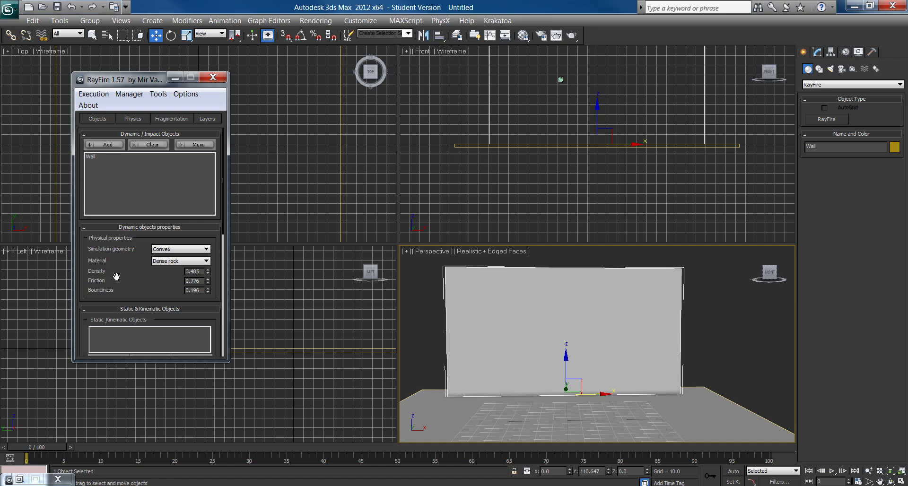
drag(122, 277, 131, 211)
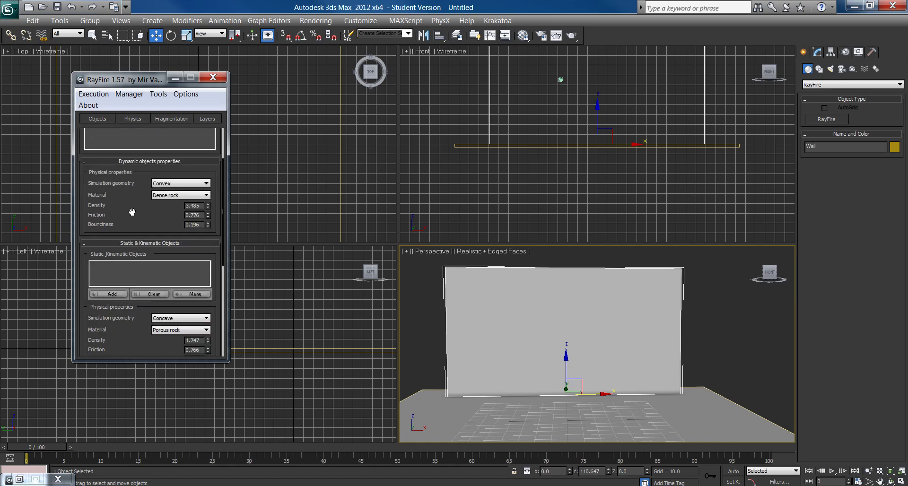
click(561, 81)
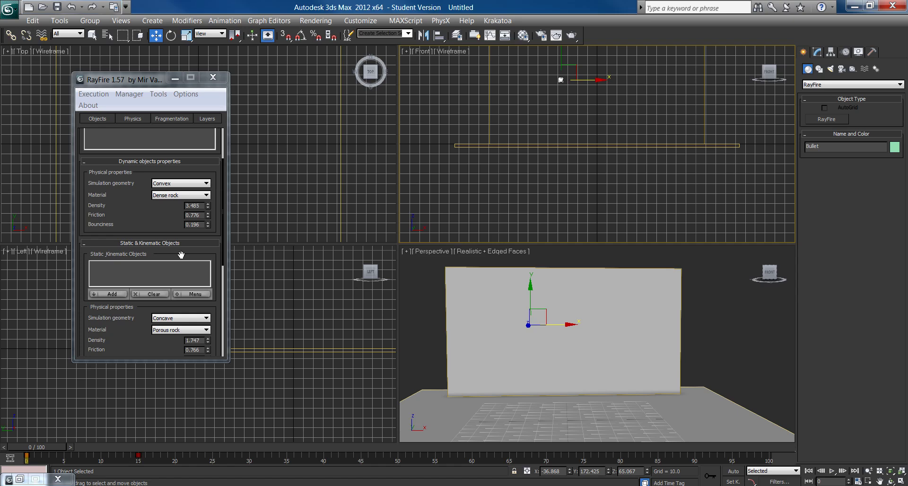
click(102, 294)
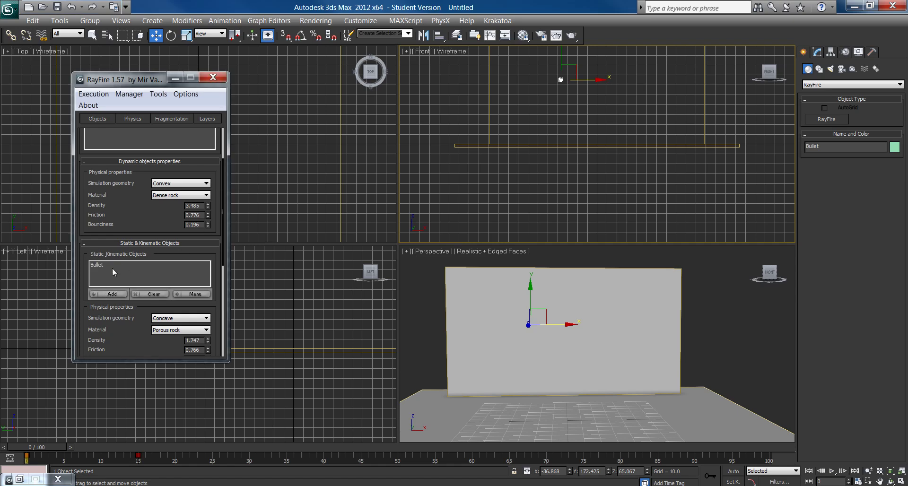
click(423, 415)
click(104, 294)
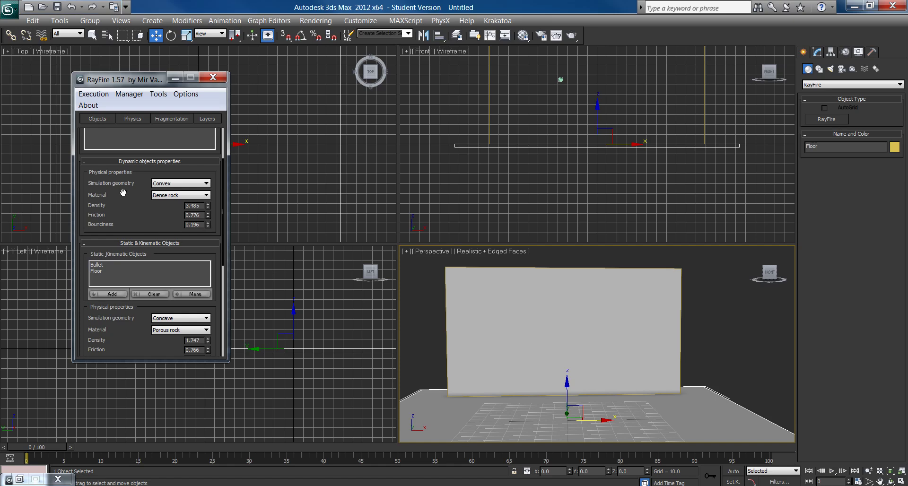
Set the Wall's length, width and height segments to 10 each.
click(169, 119)
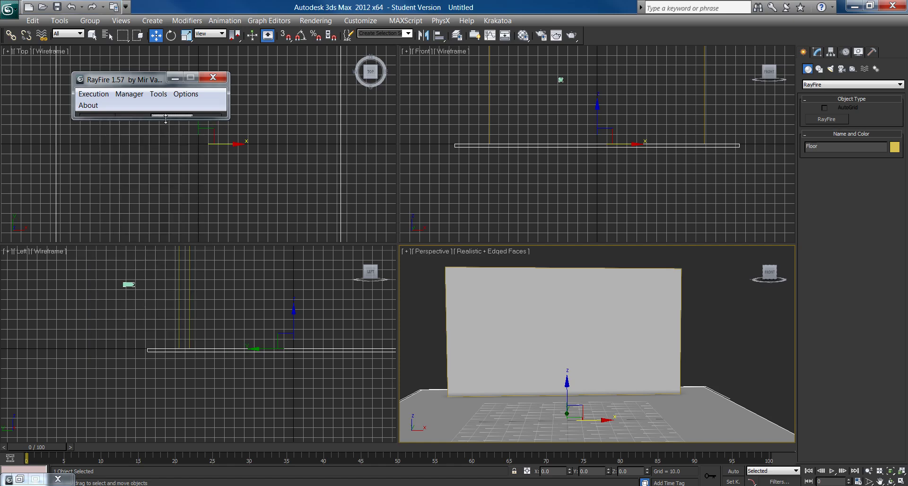
click(502, 302)
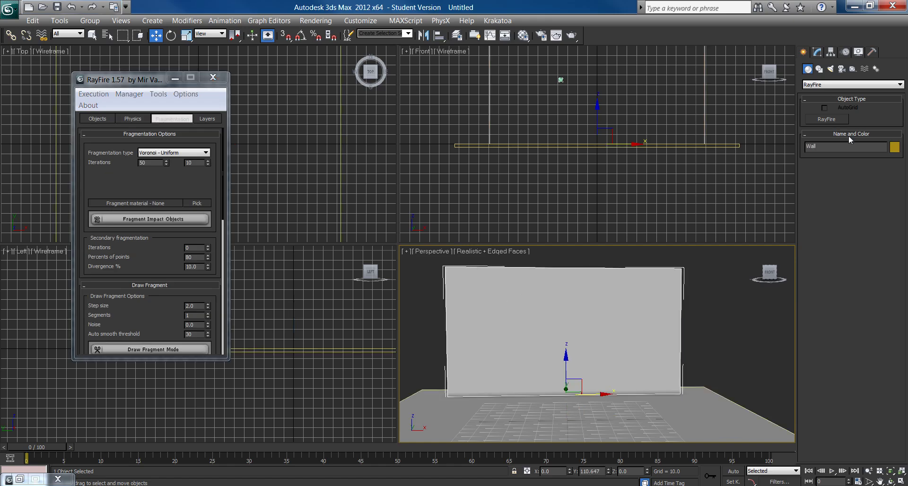
click(817, 52)
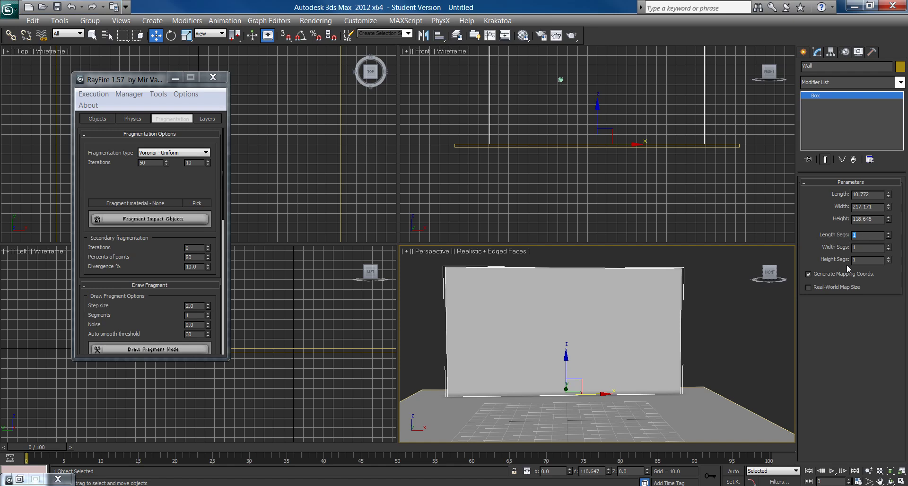
key(Tab)
key(Tab)
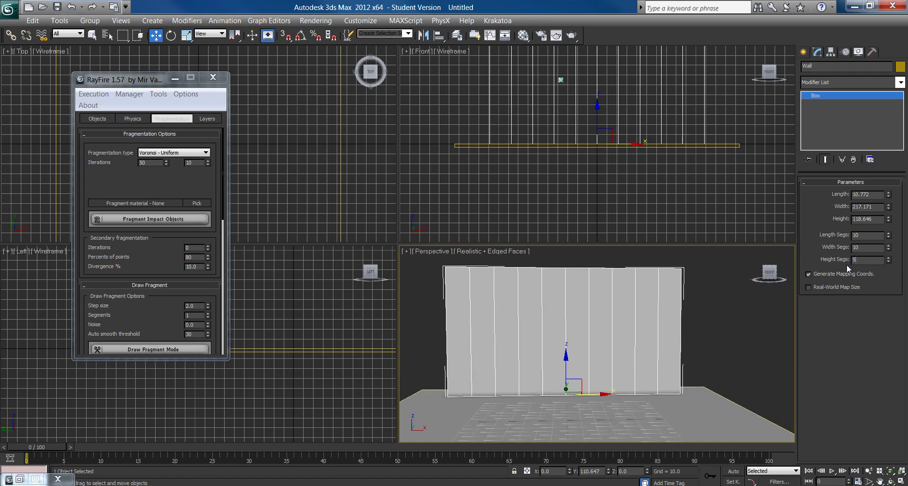
text(5)
key(Return)
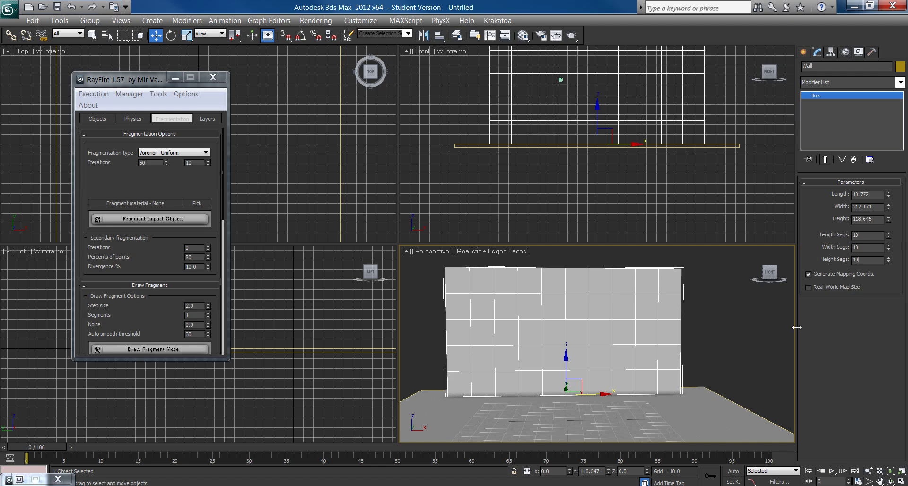
text(10)
key(Return)
Set the Floor's length, width and height segments to 15 each.
click(626, 415)
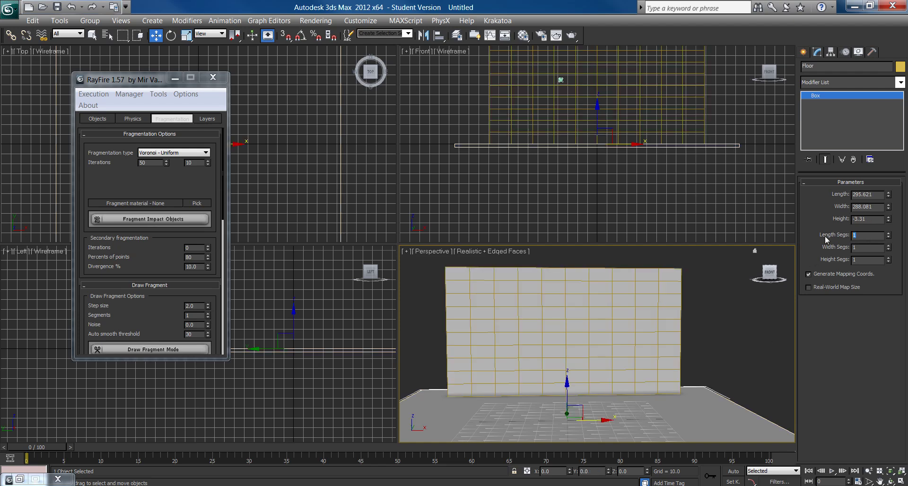
text(15)
key(Tab)
text(15)
key(Tab)
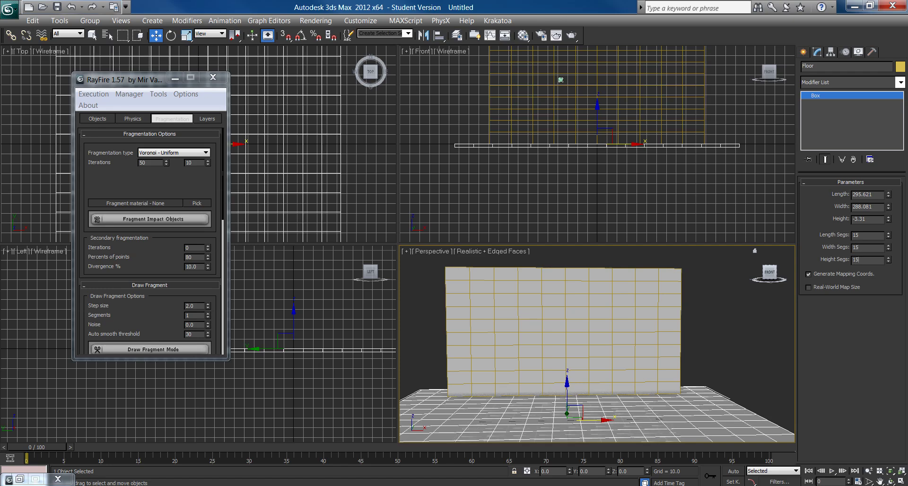
Set the Wall's length, width and height segments to 15 each.
click(592, 312)
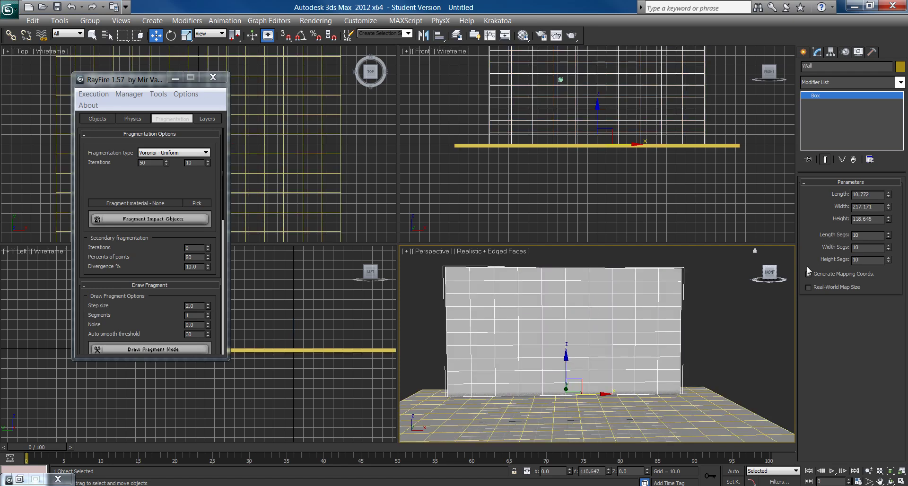
text(15)
key(Tab)
text(15)
key(Tab)
text(15)
key(Tab)
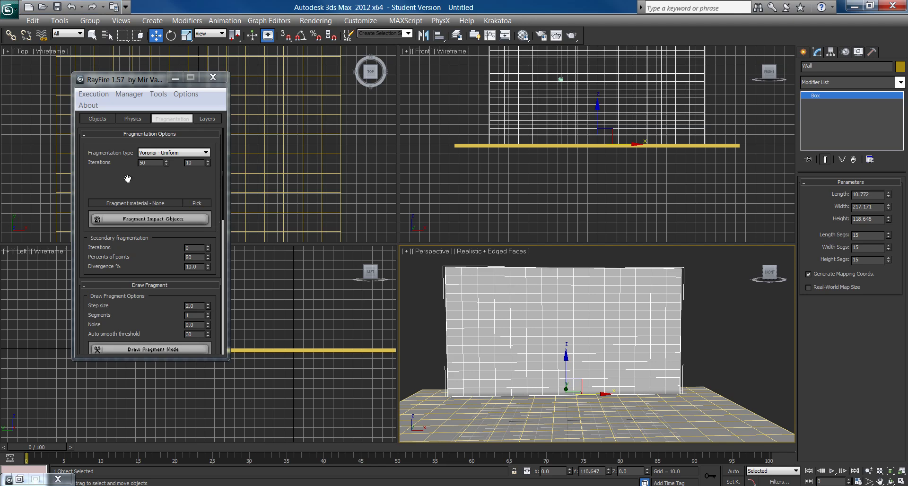
click(444, 412)
click(475, 328)
Set the Voronoi - Uniform iterations to 200, fragment the impact objects, and select one of the resulting wall pieces.
click(118, 195)
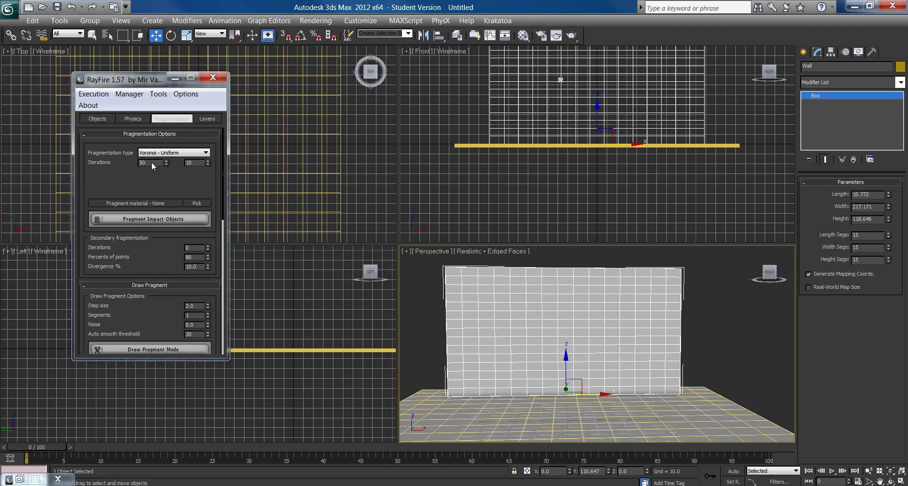
text(20)
click(132, 219)
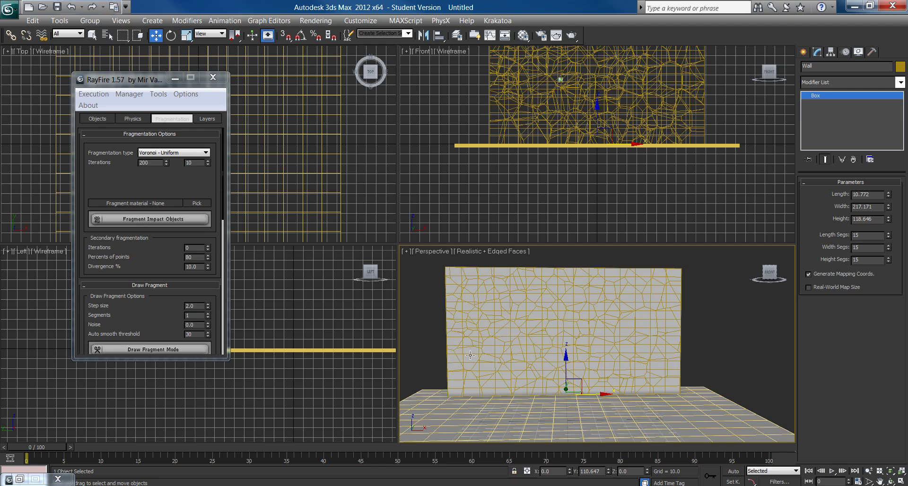
click(467, 350)
click(467, 358)
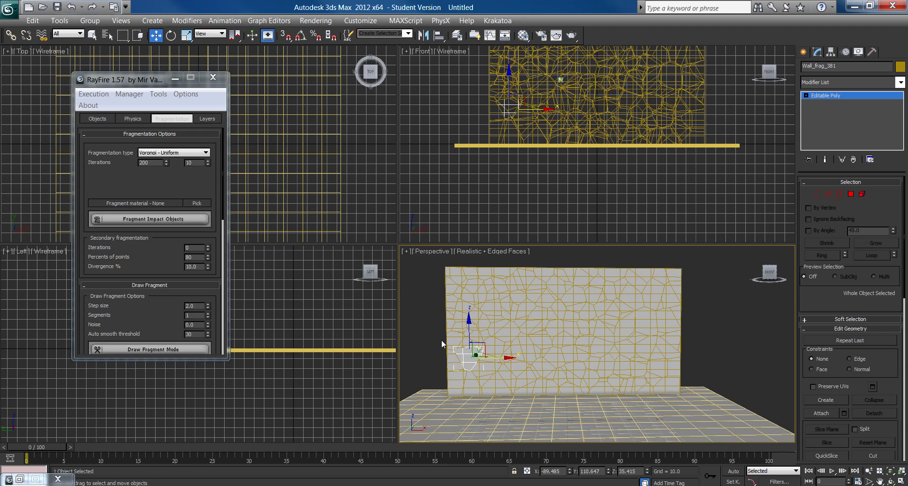
Bake the PhysX simulation of the fragmented wall, stop it partway, and return the timeline to frame 0.
click(112, 120)
click(120, 117)
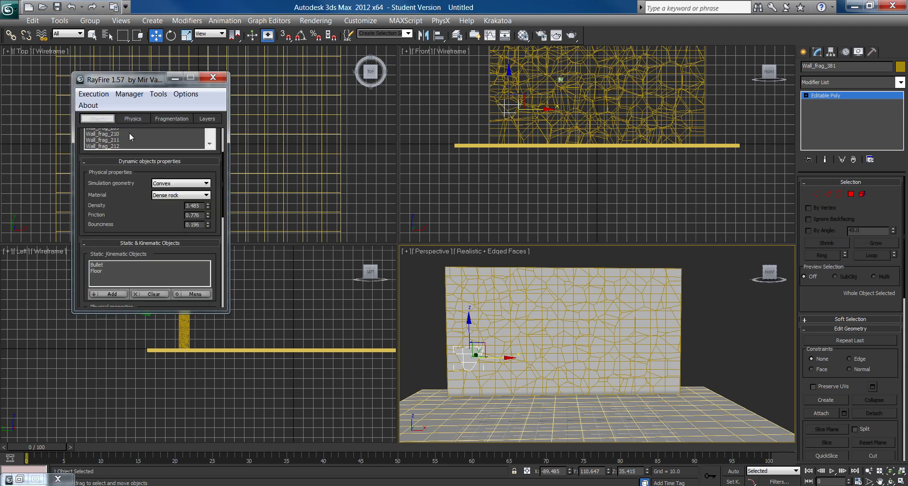
click(129, 119)
click(148, 119)
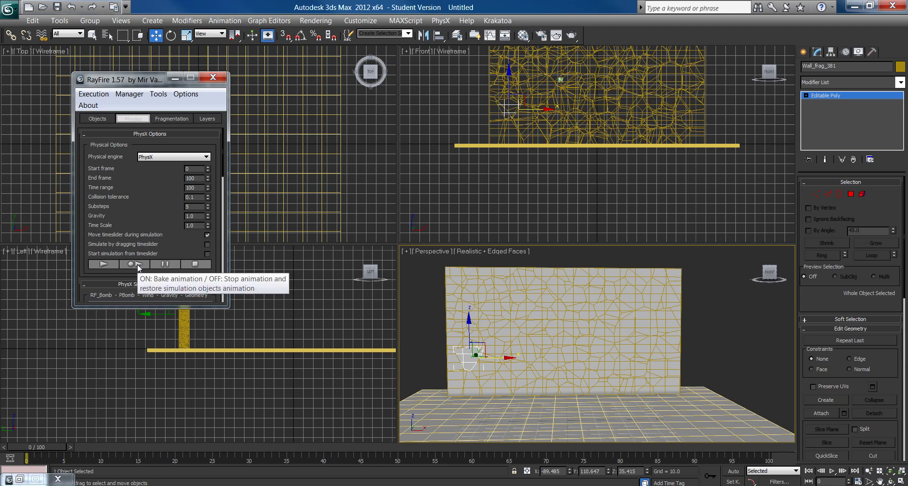
click(137, 265)
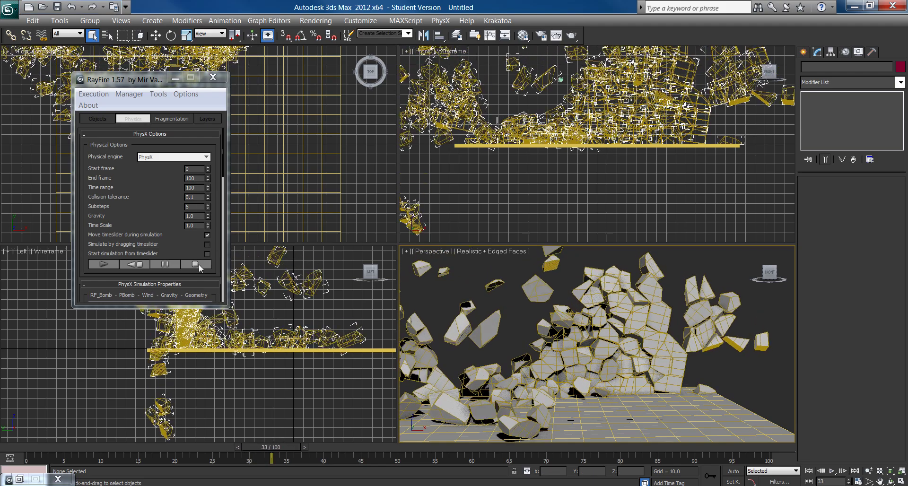
click(199, 264)
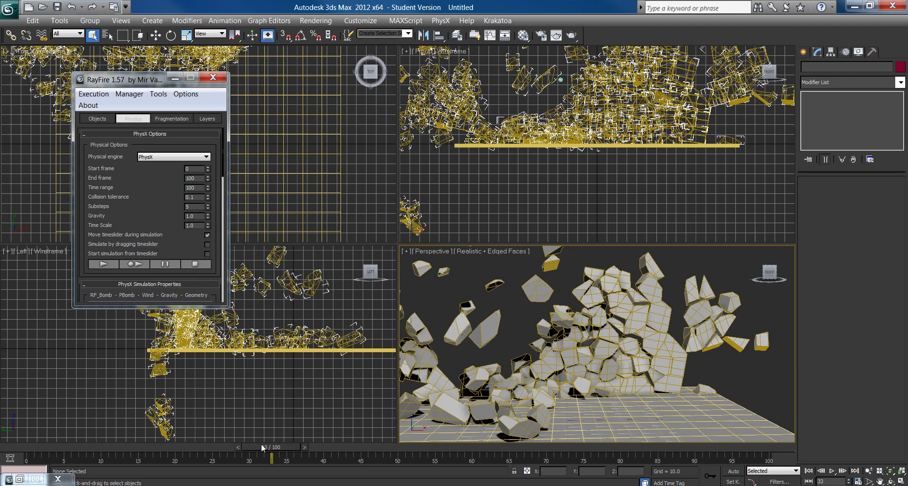
drag(261, 444, 61, 477)
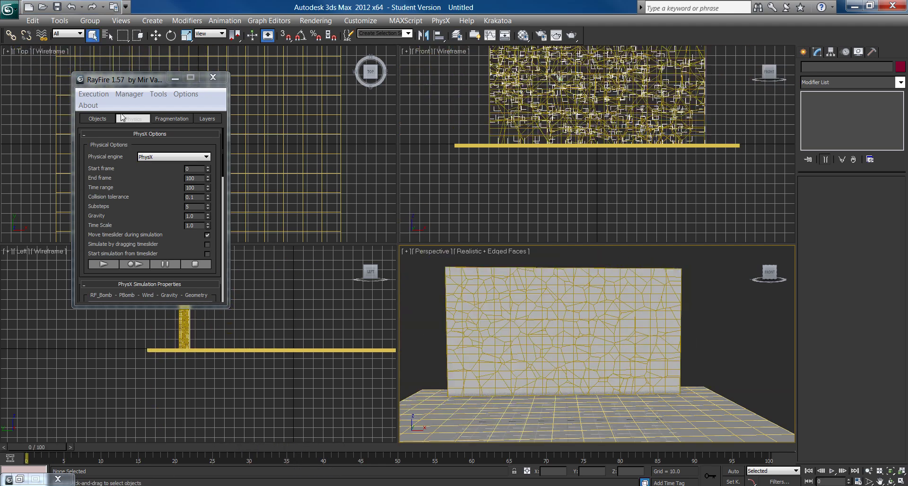
Highlight all wall fragments in RayFire's Dynamic / Impact Objects list and send them to the Sleeping list.
click(105, 121)
scroll(135, 184, up, 3)
scroll(97, 158, down, 20)
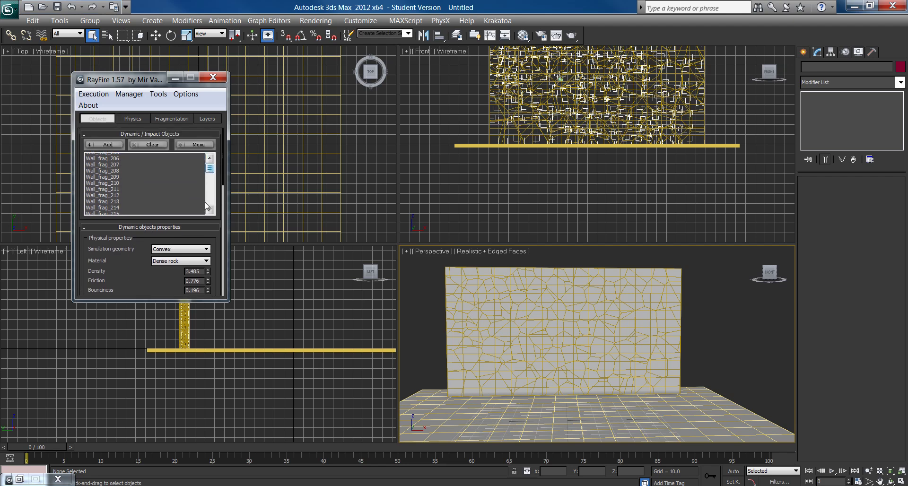
shift+click(104, 212)
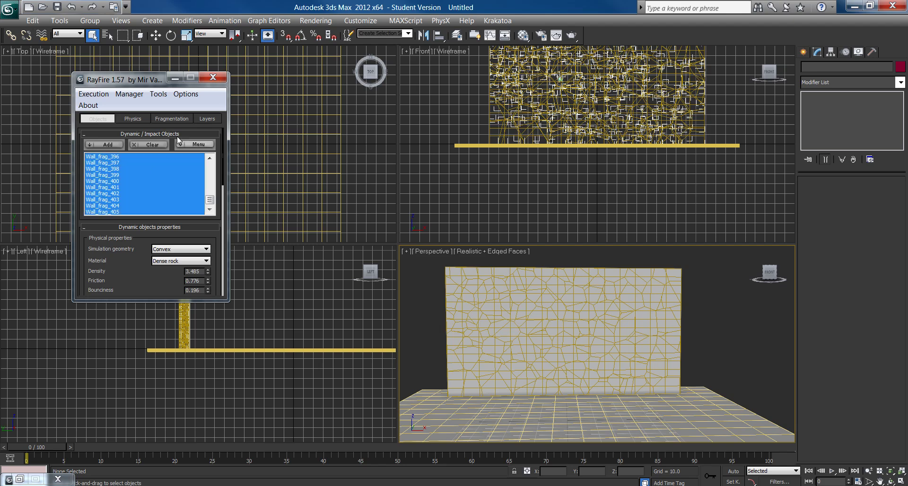
click(195, 145)
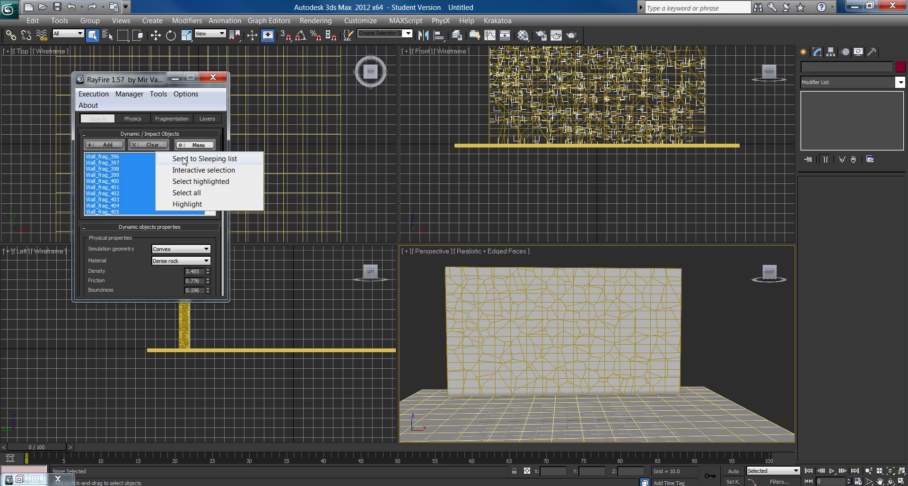
click(175, 159)
drag(137, 276, 133, 204)
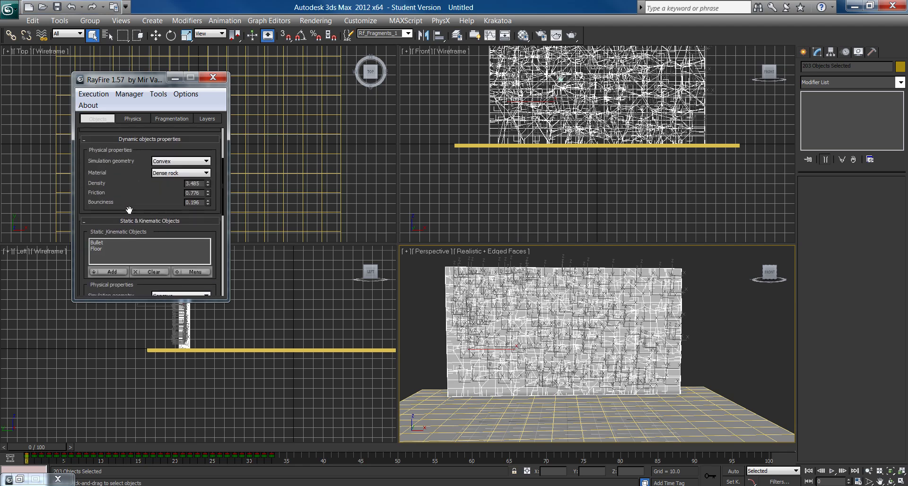
scroll(128, 205, down, 7)
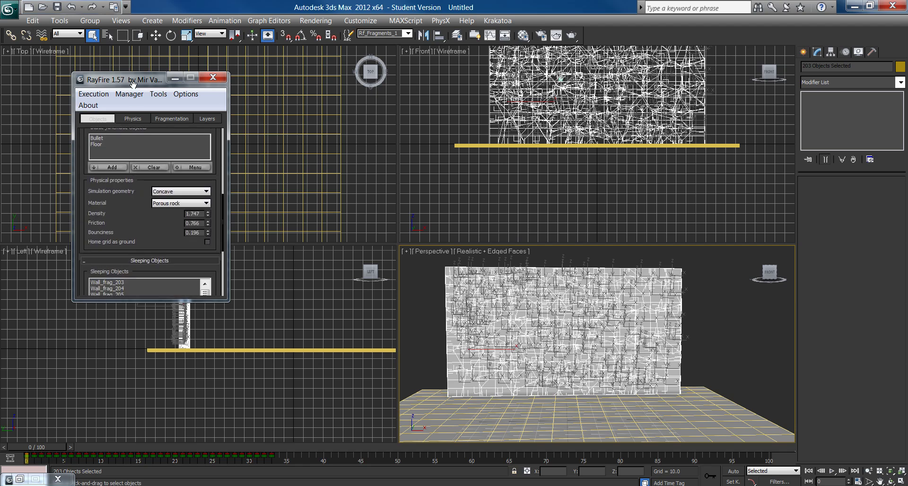
Bake the PhysX simulation with the sleeping wall fragments and stop it at frame 15.
click(139, 119)
click(141, 265)
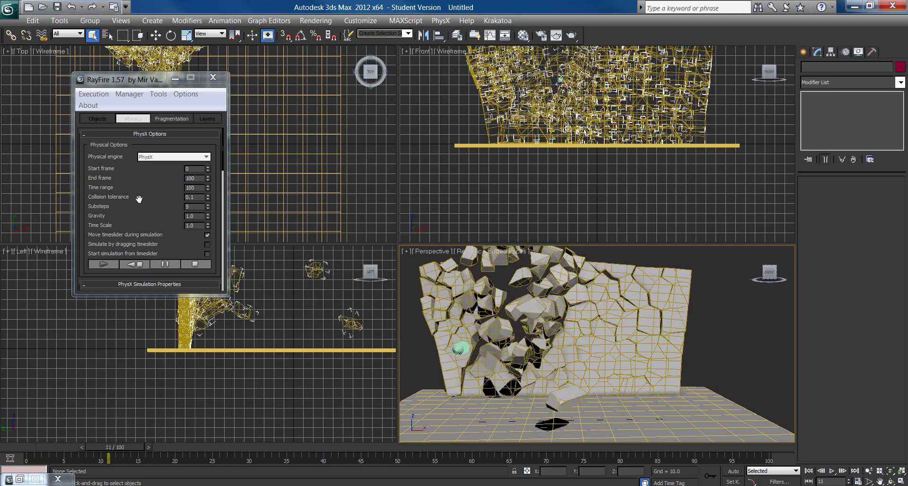
click(192, 262)
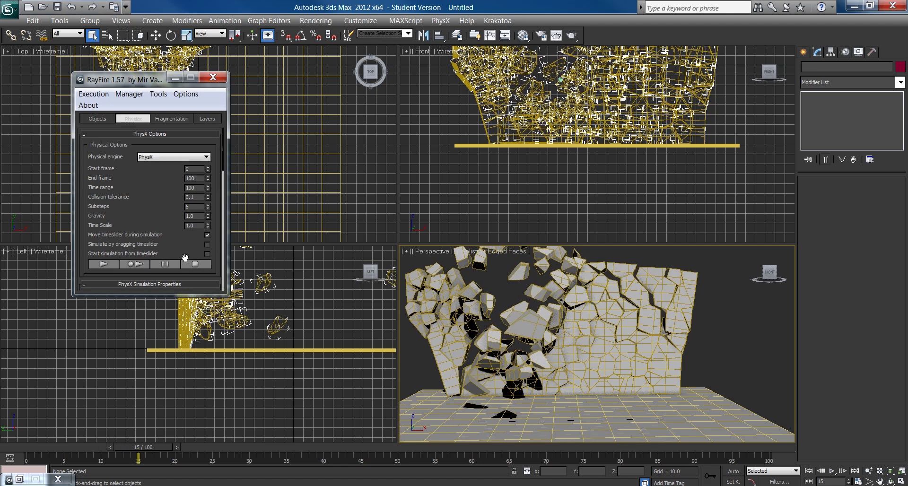
drag(152, 222, 154, 131)
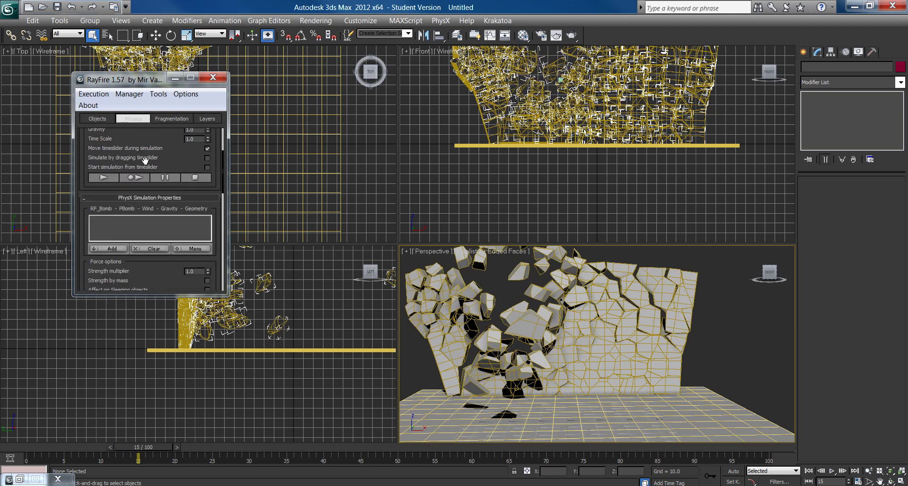
Enable Dead objects for the sleeping fragments, bake the PhysX simulation again, and stop it at frame 25.
click(110, 120)
drag(137, 265, 144, 173)
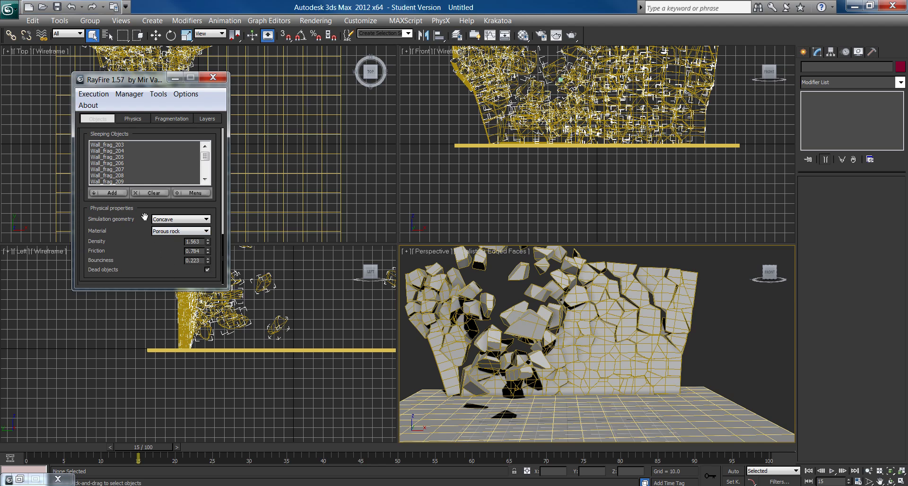
click(136, 120)
click(139, 176)
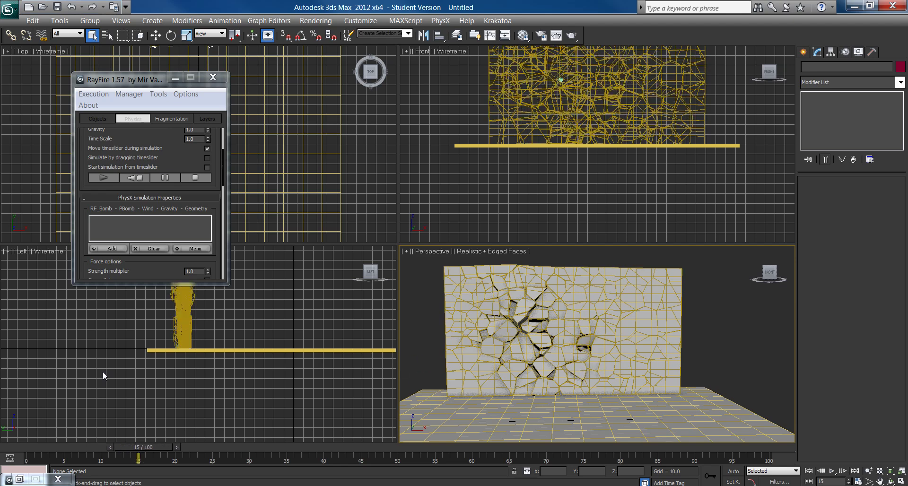
click(194, 178)
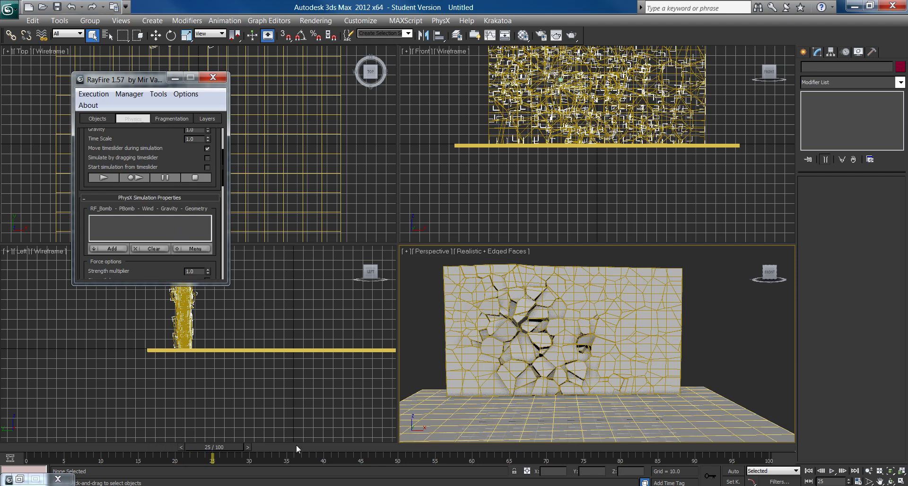
Switch the Perspective view to orthographic and examine the bullet's damage to the wall up close from the front and back.
alt+middle_drag(543, 353, 497, 354)
middle_drag(688, 376, 610, 325)
key(u)
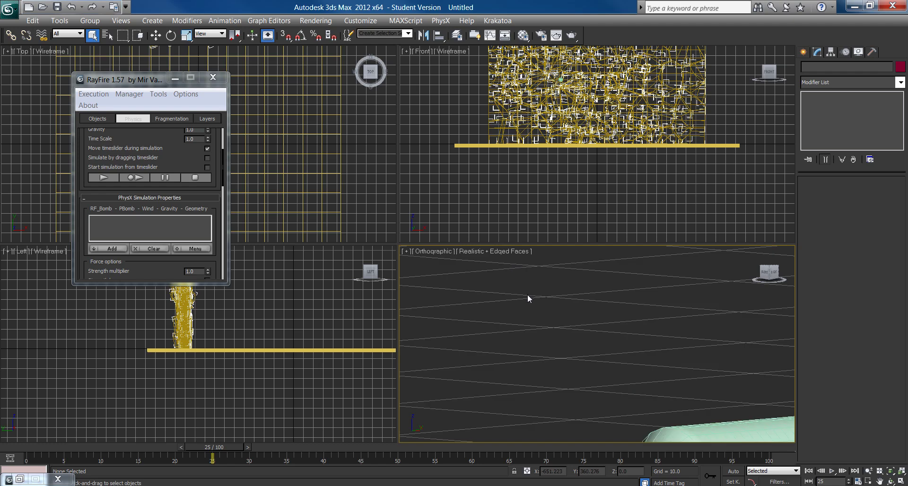
scroll(598, 300, down, 6)
middle_drag(683, 311, 522, 311)
scroll(675, 322, down, 4)
scroll(675, 323, down, 2)
middle_drag(675, 323, 644, 320)
middle_drag(628, 364, 581, 299)
scroll(580, 298, down, 3)
middle_drag(671, 349, 499, 380)
scroll(622, 345, up, 5)
middle_drag(621, 345, 514, 355)
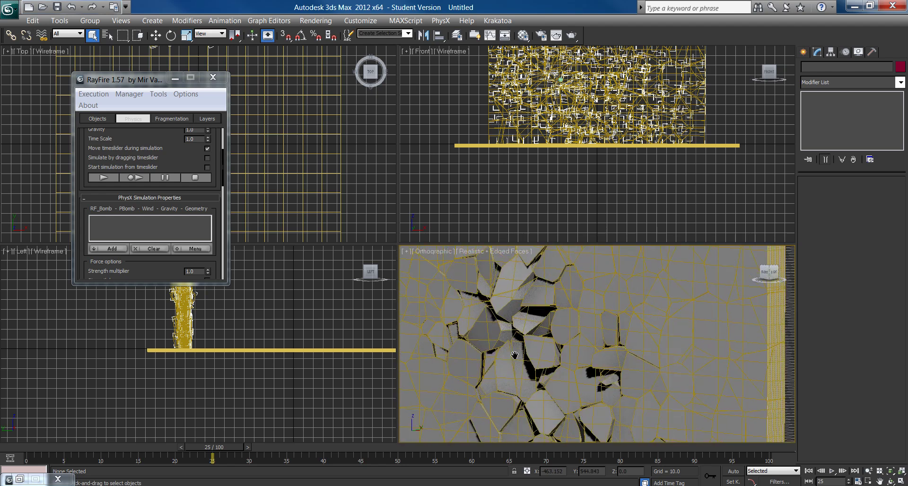
alt+middle_drag(576, 327, 533, 334)
scroll(510, 342, down, 5)
scroll(497, 342, down, 5)
scroll(600, 340, up, 9)
scroll(605, 347, up, 2)
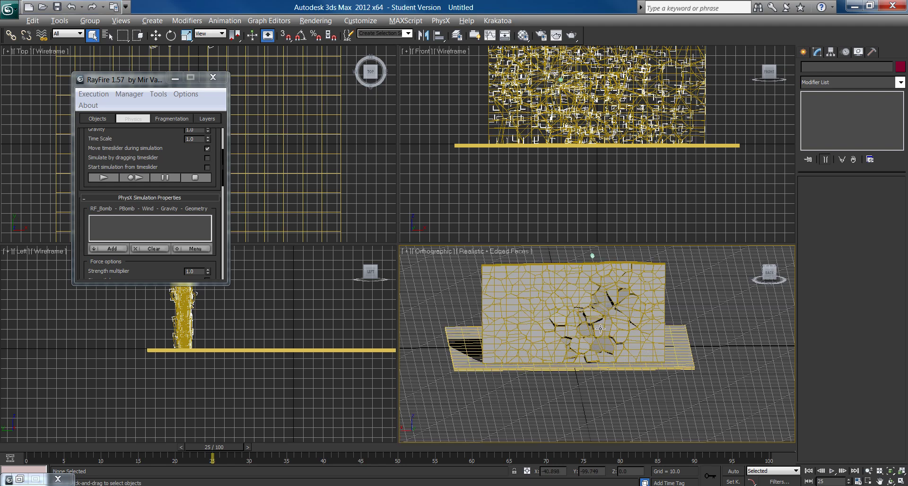
scroll(595, 316, up, 2)
mouse_move(596, 316)
alt+middle_down()
mouse_move(594, 360)
mouse_move(591, 329)
alt+middle_up()
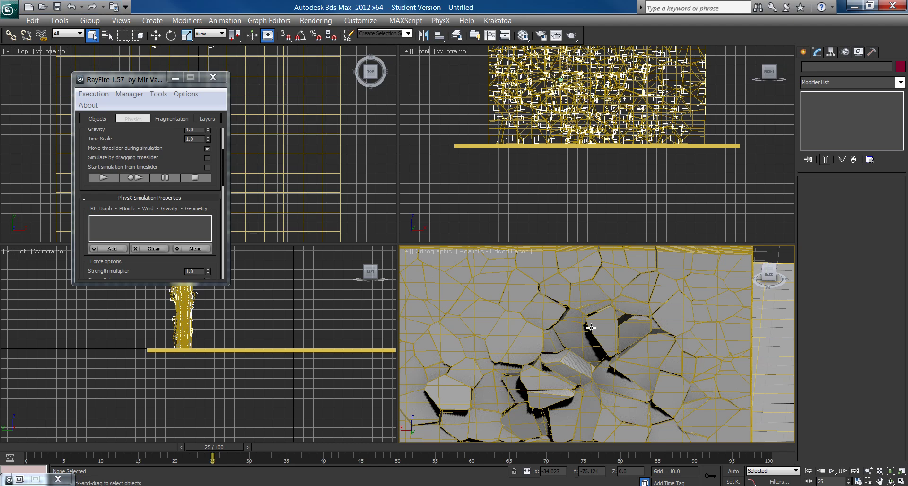
Turn off edged faces in the orthographic view to inspect the wall's cracks, and select the Bullet.
key(F4)
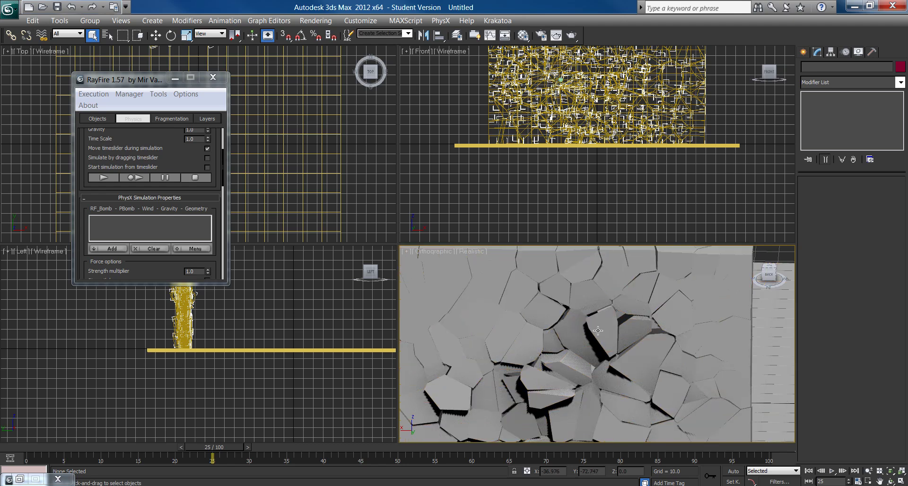
alt+middle_drag(598, 326, 516, 369)
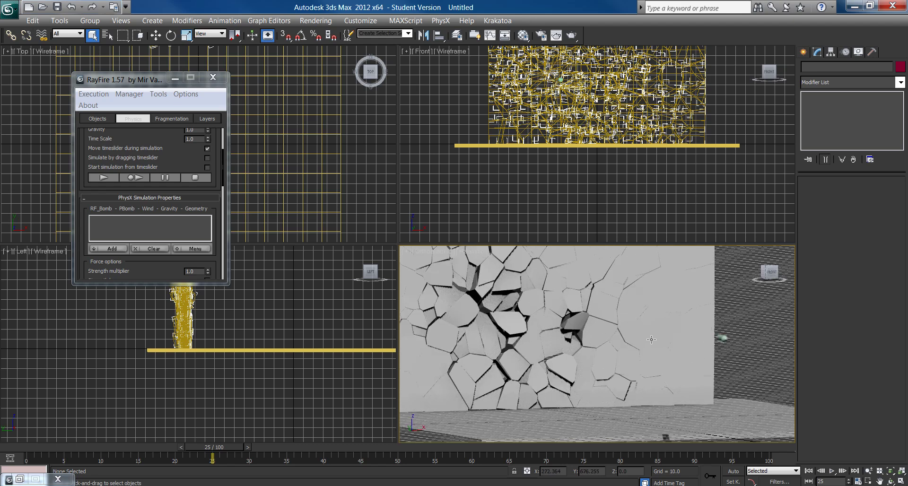
click(722, 338)
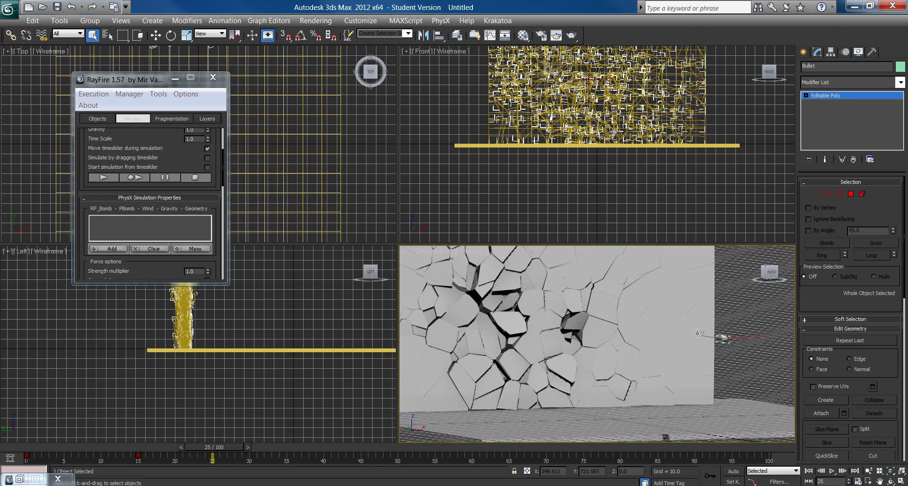
Clone the Bullet as a copy named Bullet001 beside the original and raise it to Z about 91.
key(w)
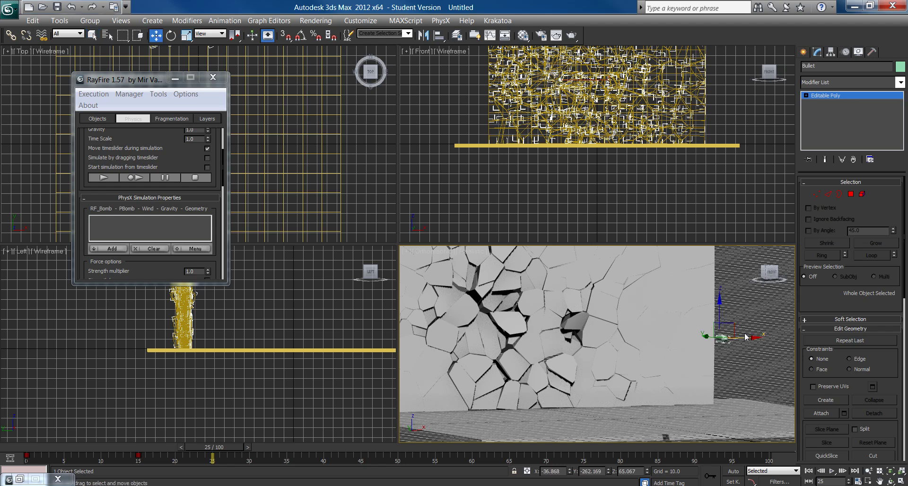
mouse_move(748, 336)
shift+mouse_down()
mouse_move(782, 336)
mouse_move(766, 323)
shift+mouse_up()
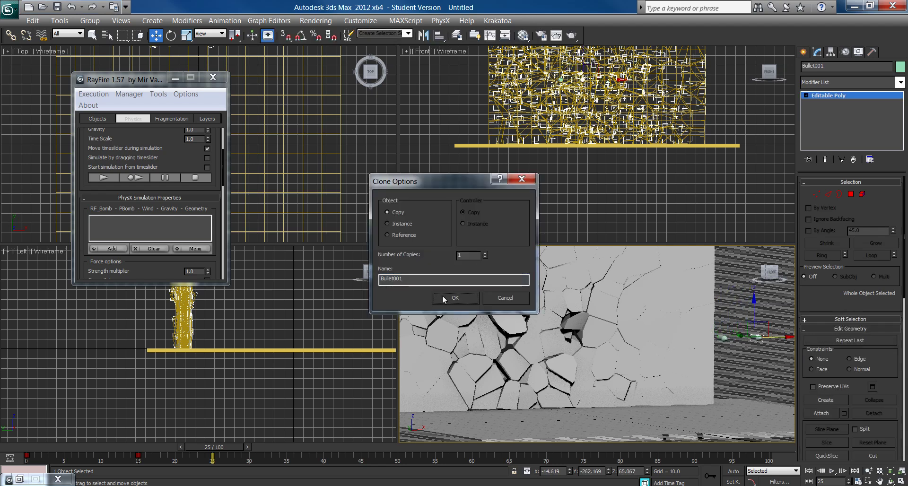
click(454, 297)
drag(754, 305, 755, 261)
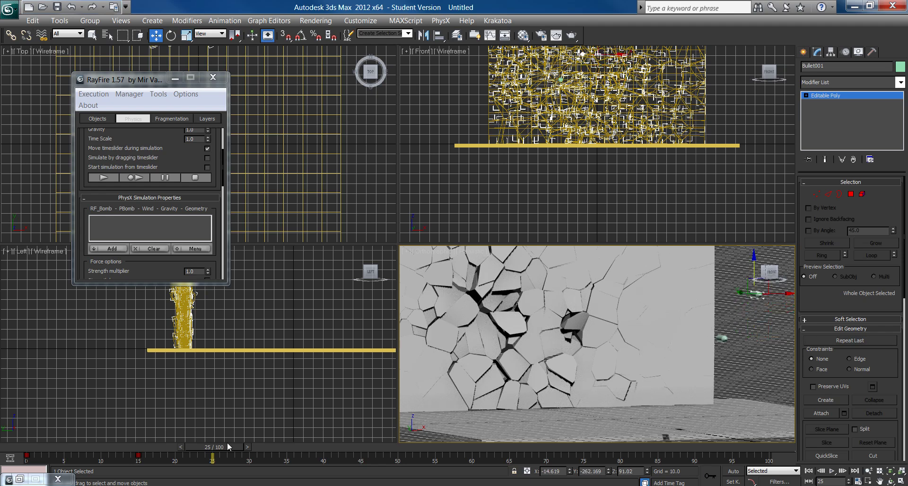
Go back to frame 19 and shift Bullet001 along the X axis to about 78.3, within the wall's width.
drag(225, 447, 186, 458)
key(w)
middle_drag(616, 346, 613, 323)
drag(688, 303, 781, 303)
middle_drag(781, 304, 617, 402)
drag(616, 402, 678, 402)
middle_drag(470, 374, 523, 360)
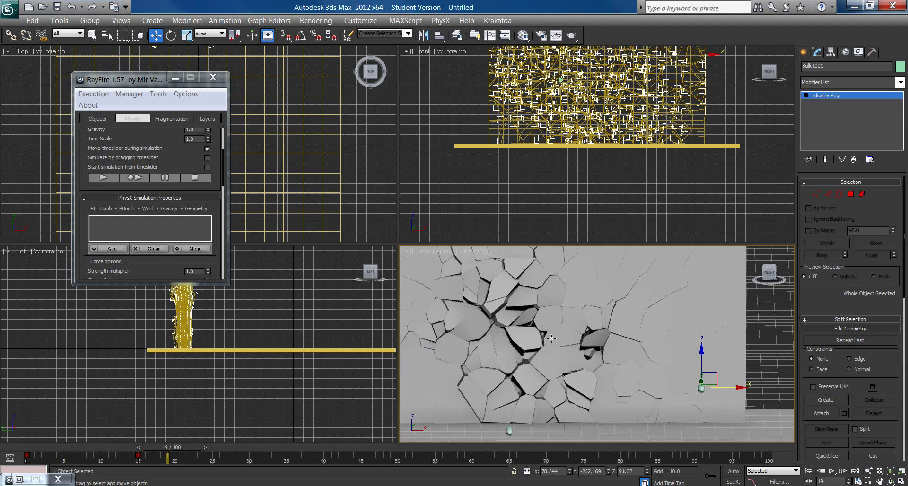
Select Bullet001, turn on Auto Key, and at frame 3 move it back behind the wall to Y about 230.
click(517, 335)
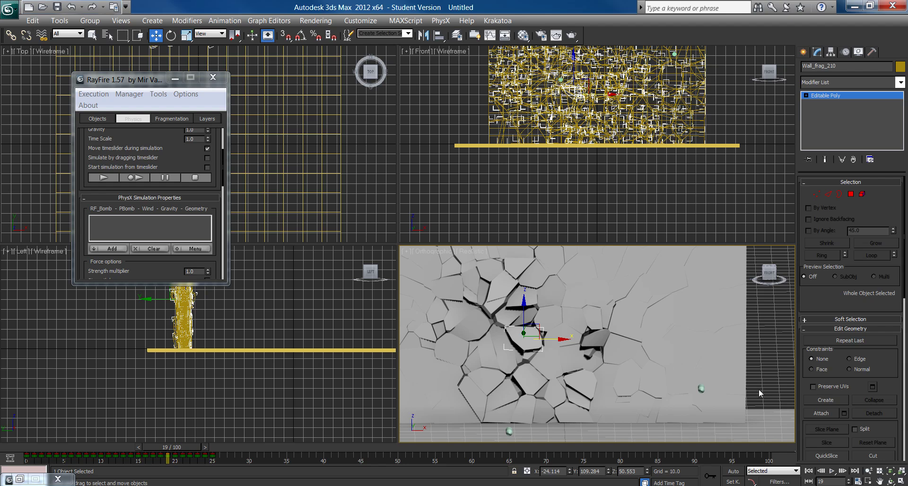
click(703, 389)
alt+middle_drag(649, 365, 598, 387)
drag(185, 447, 216, 445)
click(733, 472)
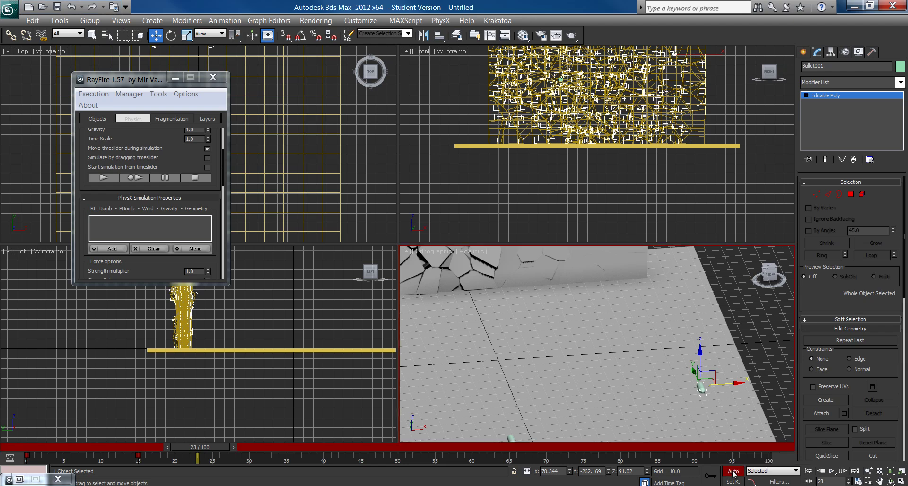
drag(206, 450, 57, 457)
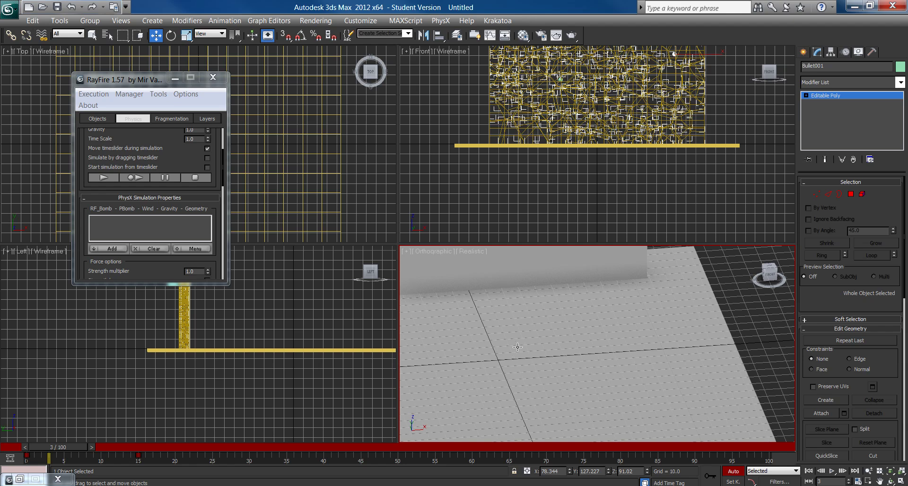
scroll(517, 347, down, 6)
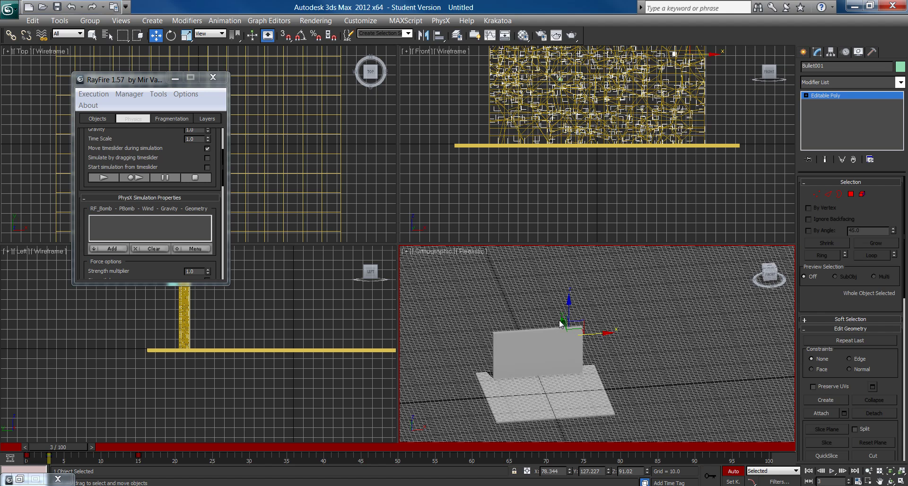
drag(561, 321, 555, 299)
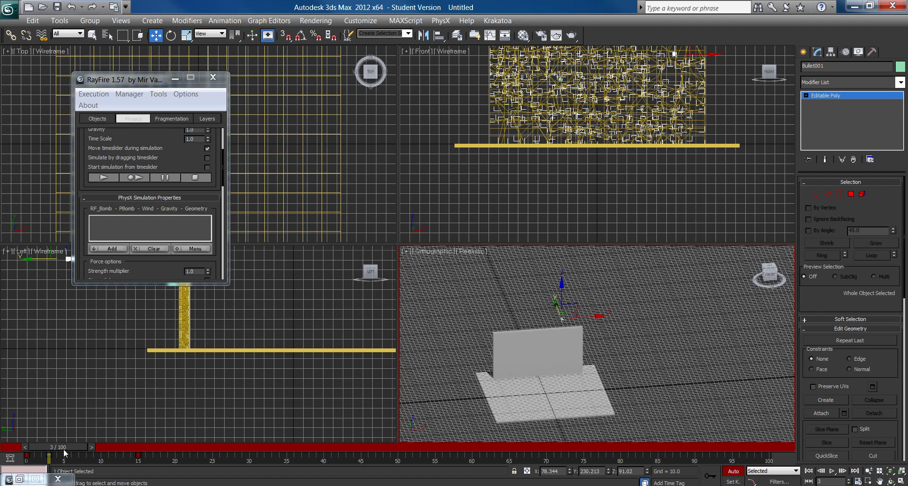
Scrub the timeline to frame 21 and back to frame 8 to check Bullet001's flight through the wall.
drag(62, 450, 193, 446)
key(w)
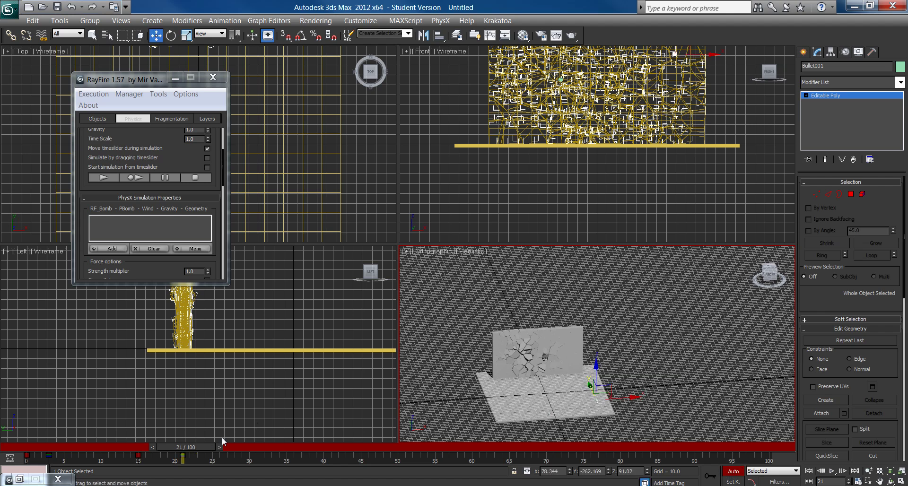
key(q)
drag(197, 445, 90, 457)
key(w)
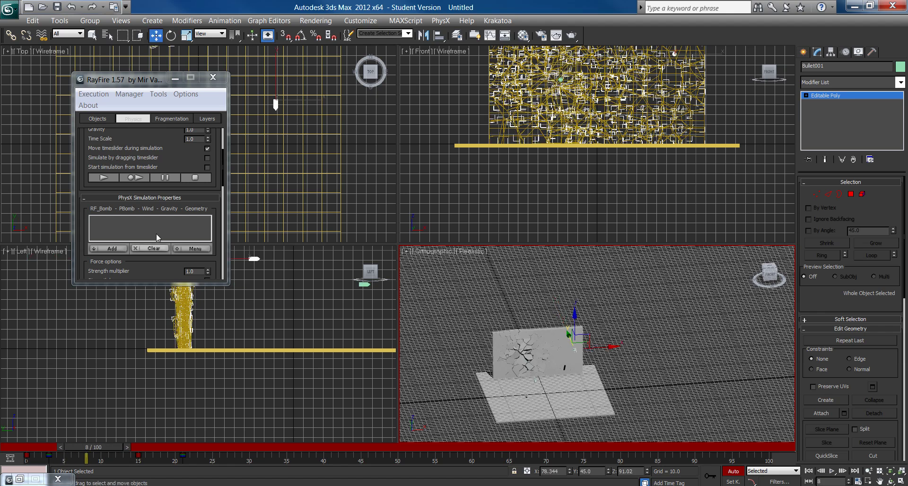
Add Bullet001 to RayFire's Static & Kinematic Objects.
click(97, 119)
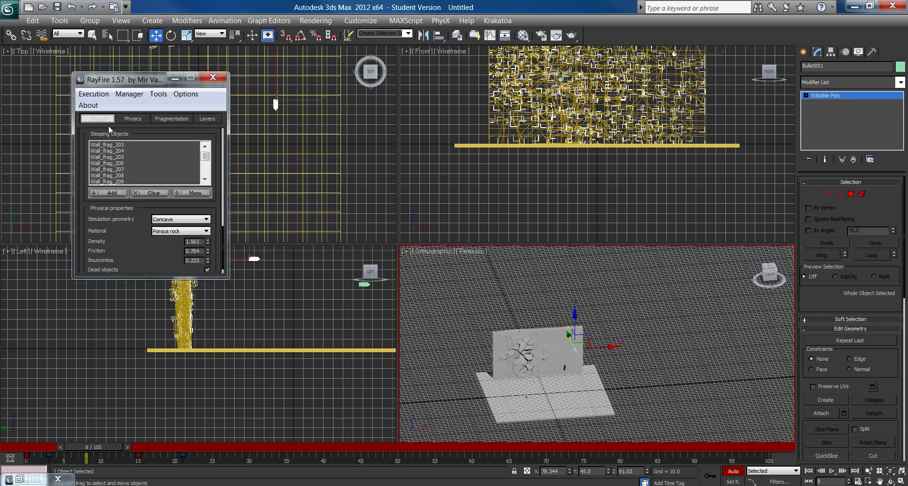
scroll(145, 245, down, 1)
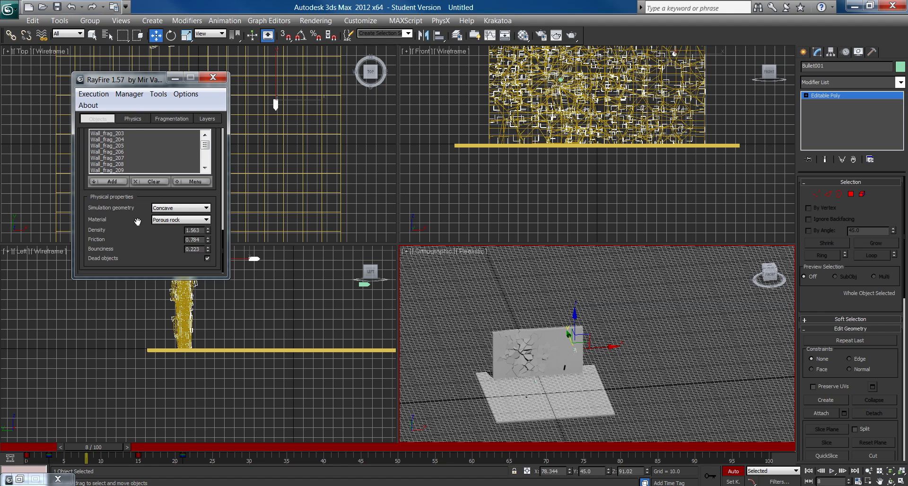
scroll(137, 227, up, 6)
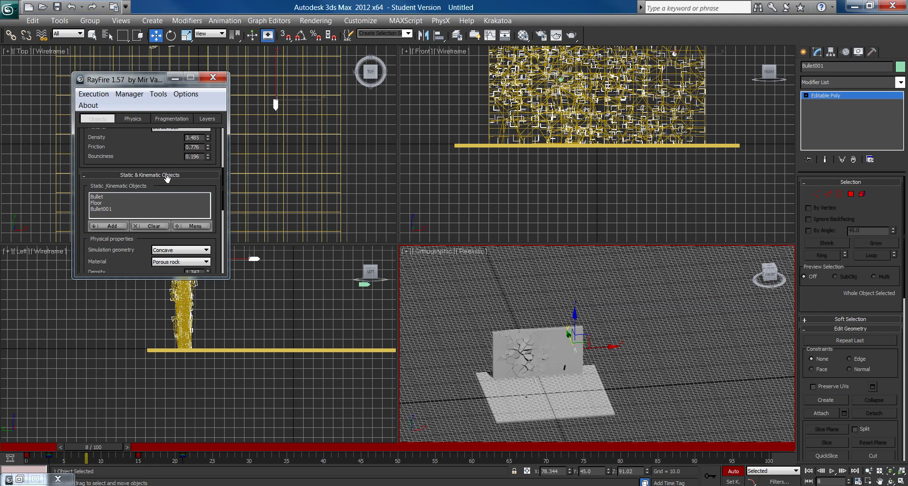
Bake the PhysX simulation with both bullets and stop it at frame 25.
click(133, 119)
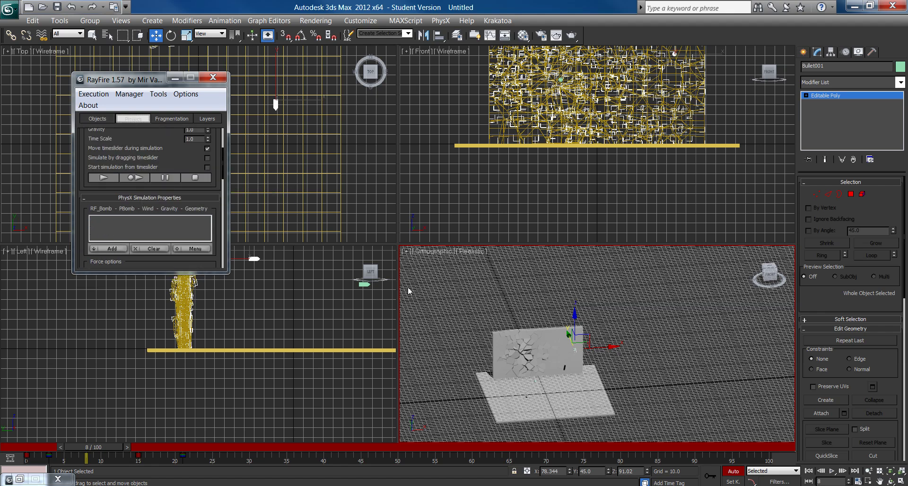
scroll(576, 376, up, 8)
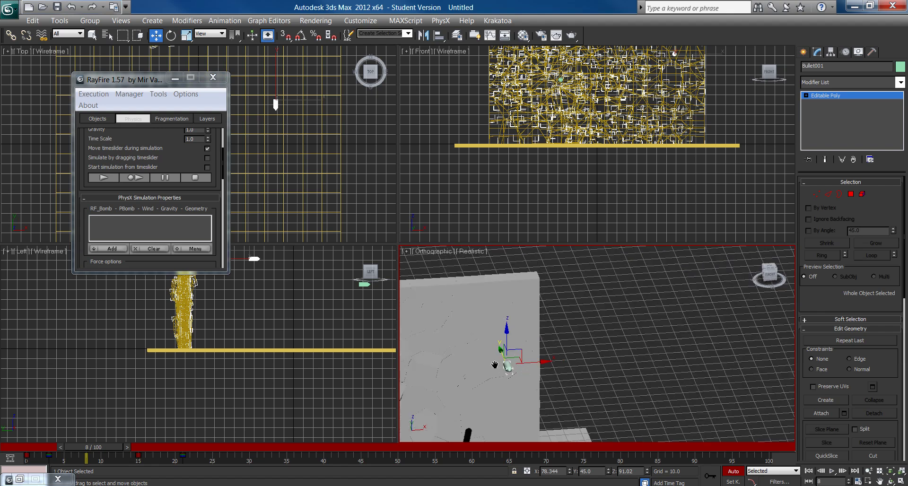
middle_drag(575, 340, 636, 315)
alt+middle_drag(631, 358, 612, 345)
click(136, 177)
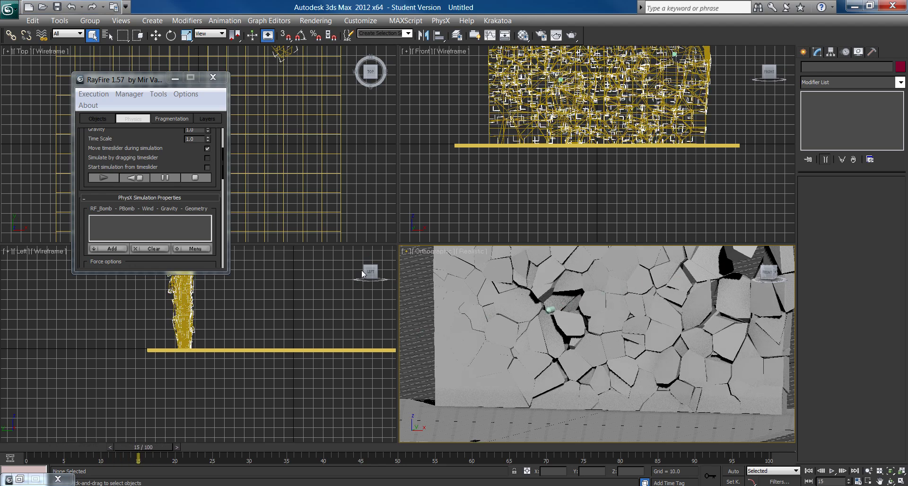
click(194, 176)
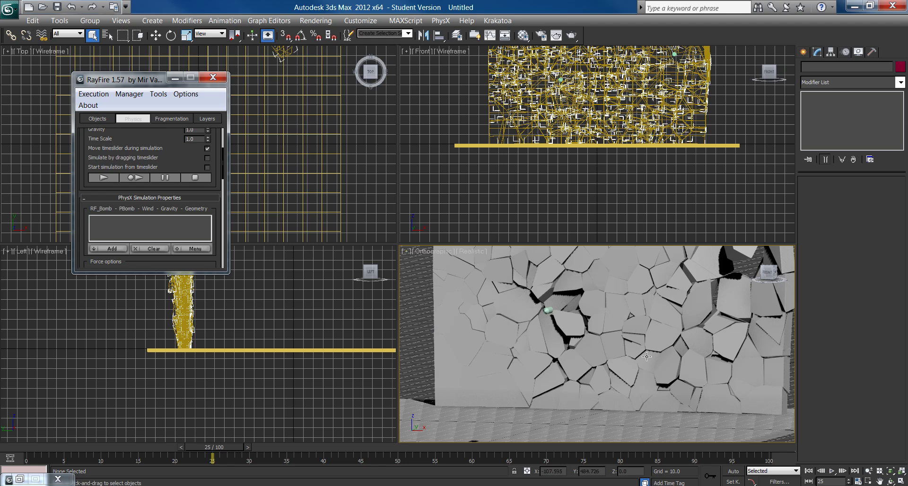
Examine the damage both bullets cause to the wall from several angles, and select Bullet001.
alt+middle_drag(587, 345, 556, 410)
middle_drag(549, 368, 466, 358)
scroll(573, 388, up, 2)
scroll(522, 350, down, 3)
scroll(522, 349, up, 3)
alt+middle_drag(614, 358, 725, 348)
alt+middle_drag(637, 352, 656, 345)
scroll(661, 369, down, 2)
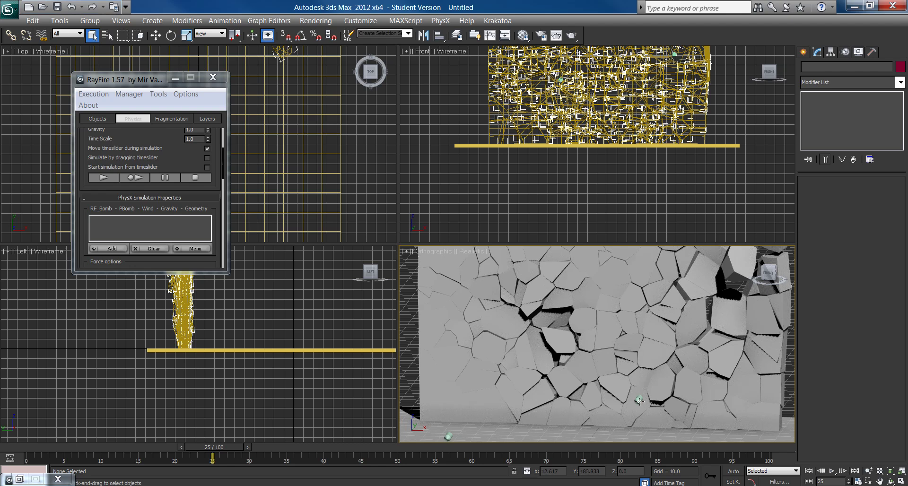
click(639, 401)
middle_drag(639, 401, 591, 330)
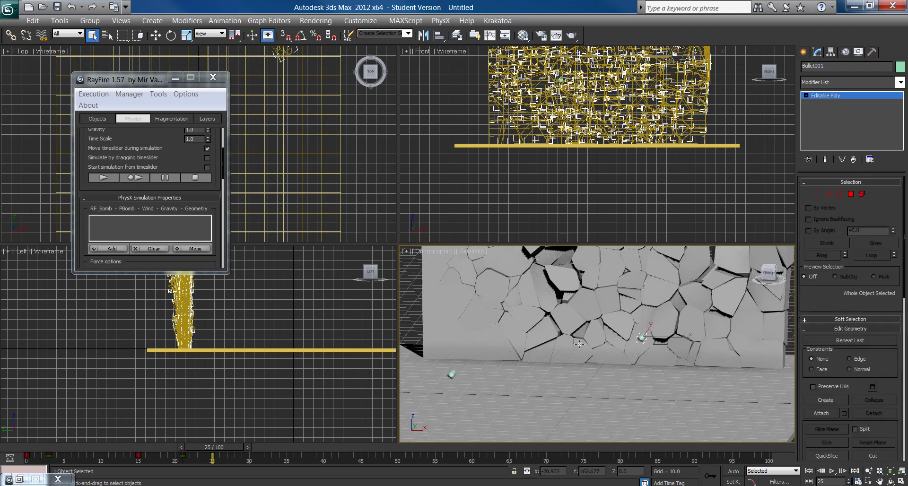
Minimize RayFire and draw a plane VRayLight over the wall in the Top view, about 29.7 half-length by 40.2 half-width.
click(804, 52)
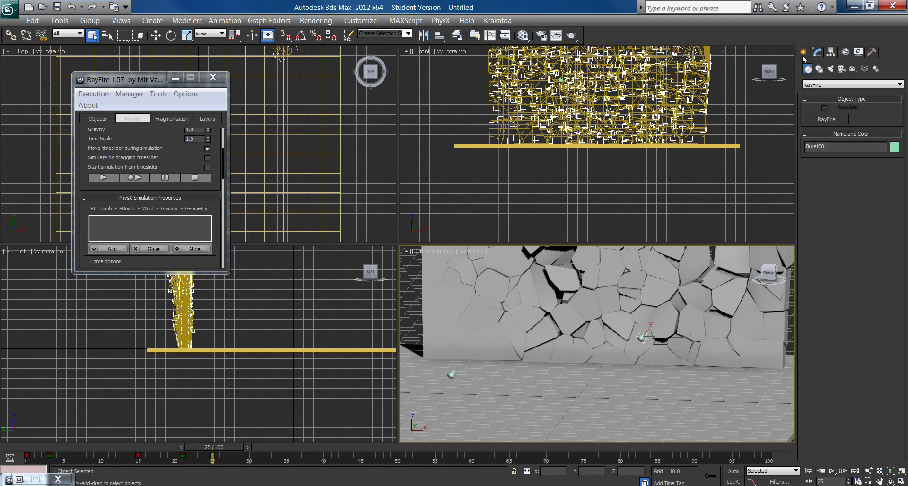
click(831, 69)
click(827, 84)
click(814, 112)
click(822, 120)
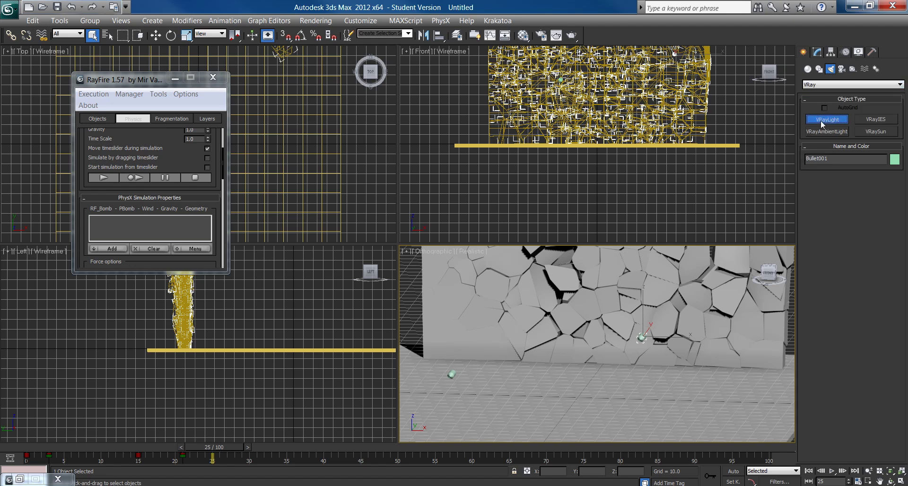
click(175, 79)
scroll(213, 156, down, 6)
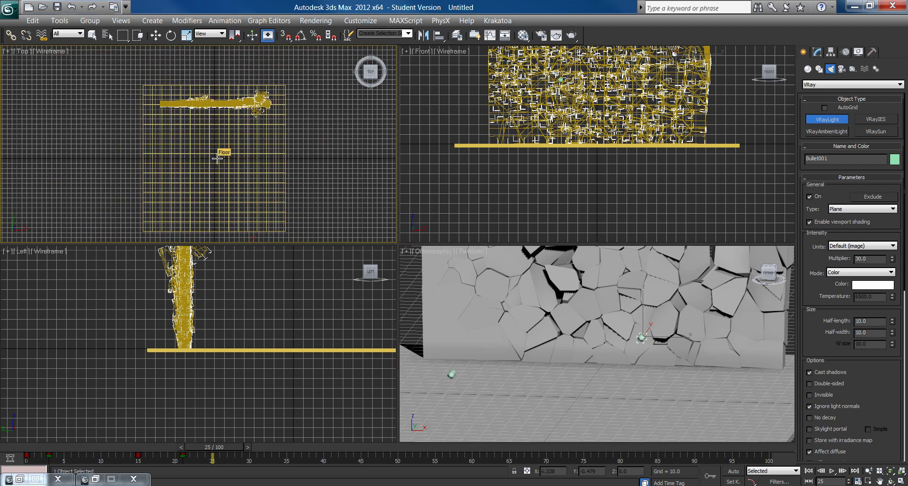
middle_drag(217, 159, 229, 168)
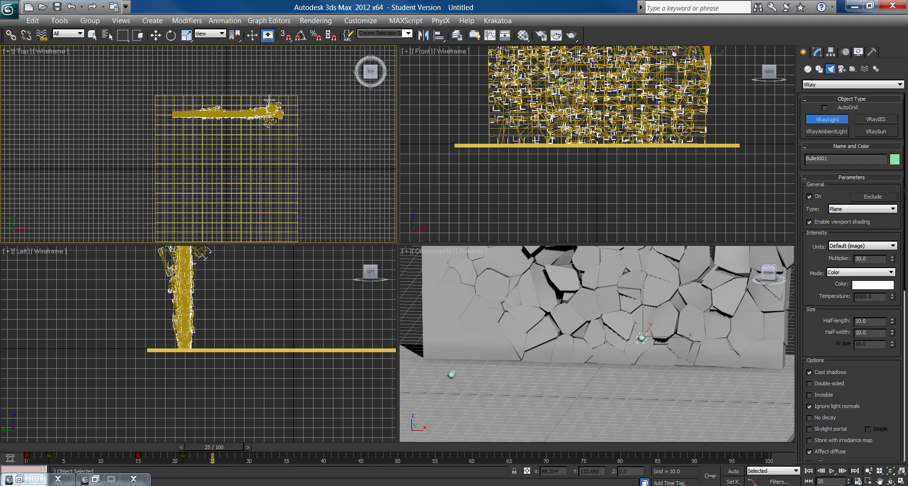
drag(196, 90, 226, 129)
Raise the VRayLight above the wall to Z about 185.8 and move it in front of the wall to Y about 96.2.
key(w)
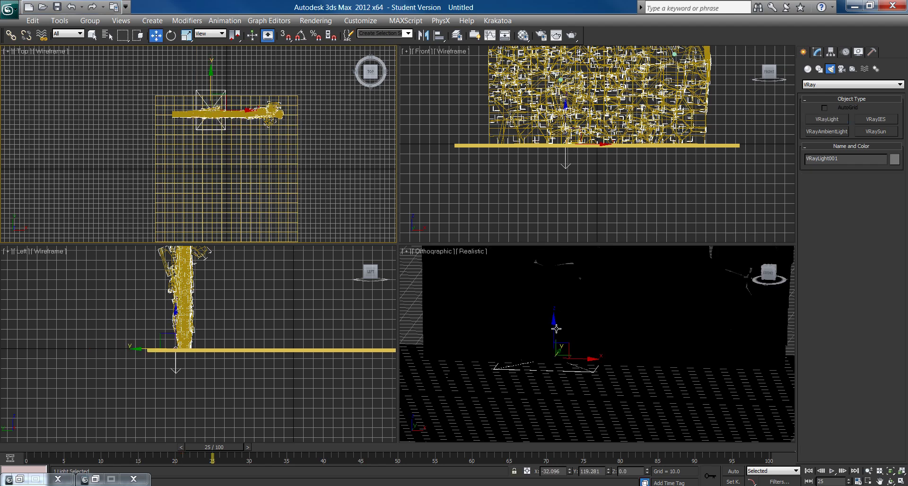
drag(554, 327, 539, 258)
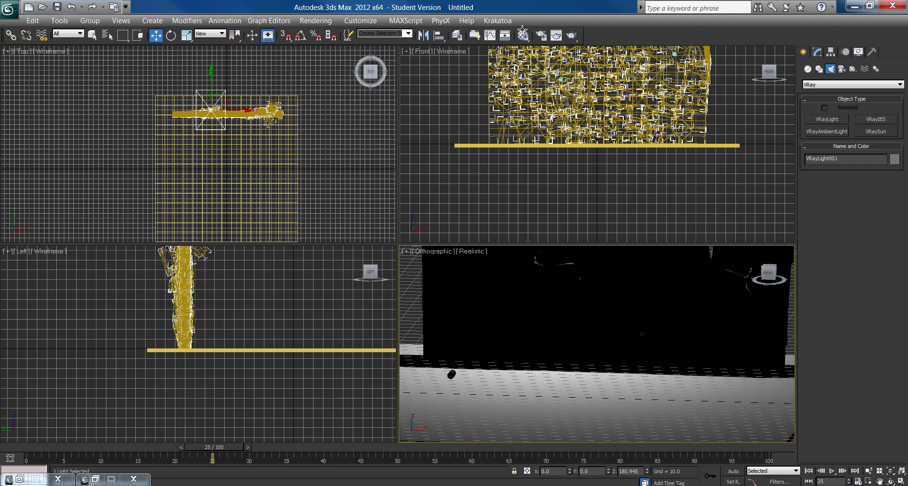
alt+middle_drag(513, 330, 535, 327)
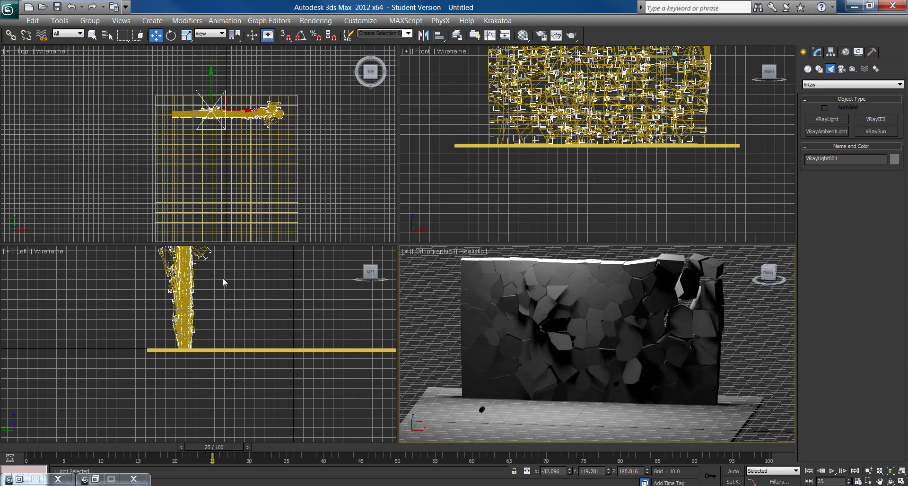
scroll(223, 291, down, 3)
scroll(193, 274, down, 2)
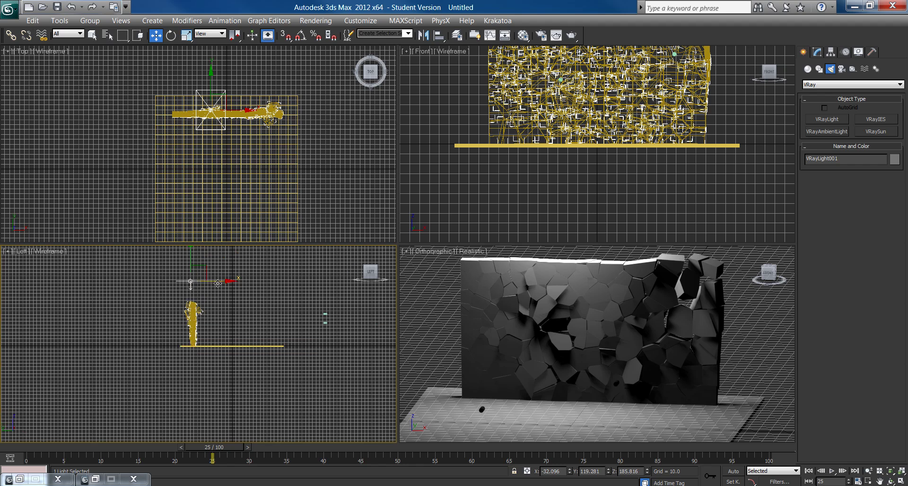
drag(218, 283, 226, 284)
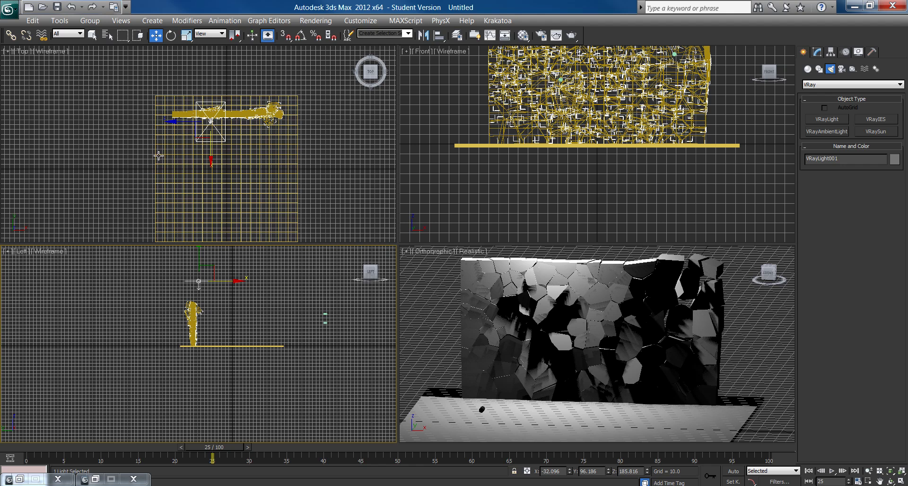
Clone the VRayLight as a copy named VRayLight002 at X about 94.4 and open its parameters.
shift+drag(174, 121, 212, 132)
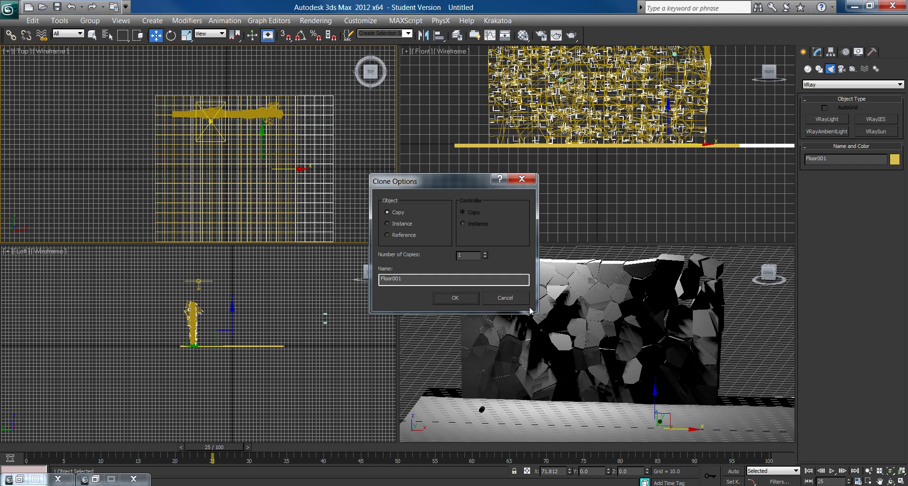
click(504, 298)
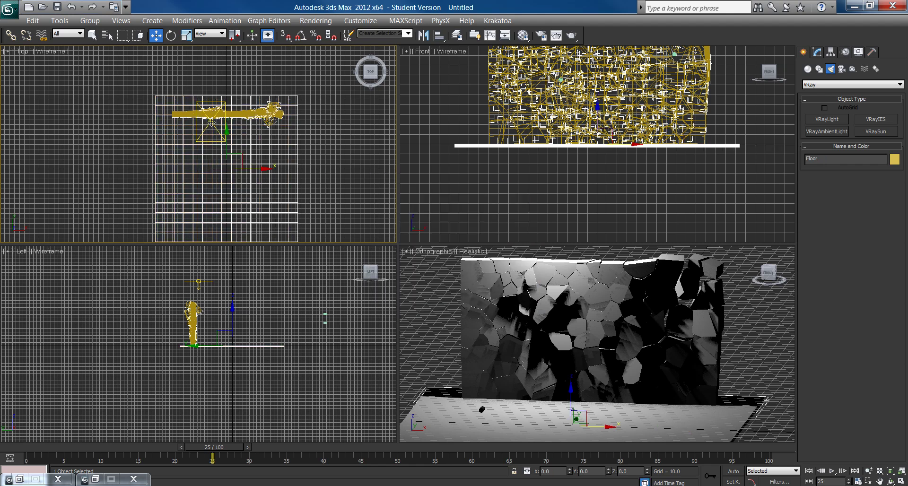
click(210, 122)
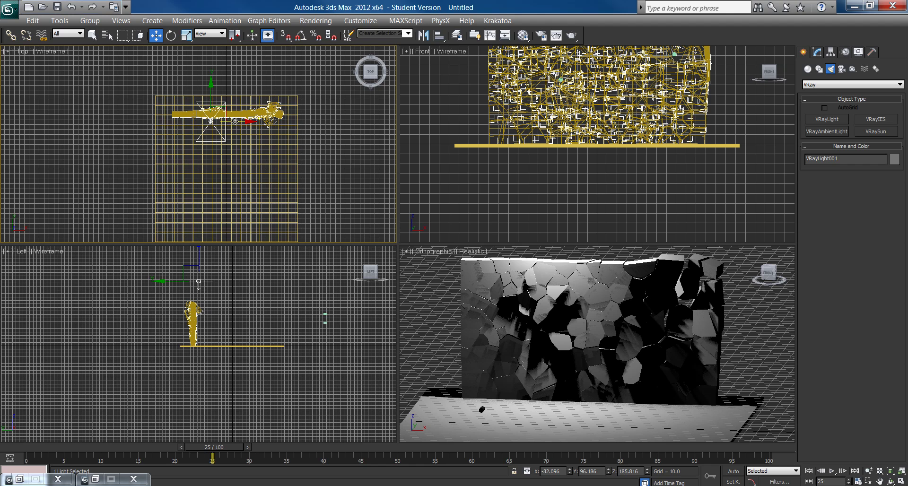
shift+drag(239, 121, 290, 123)
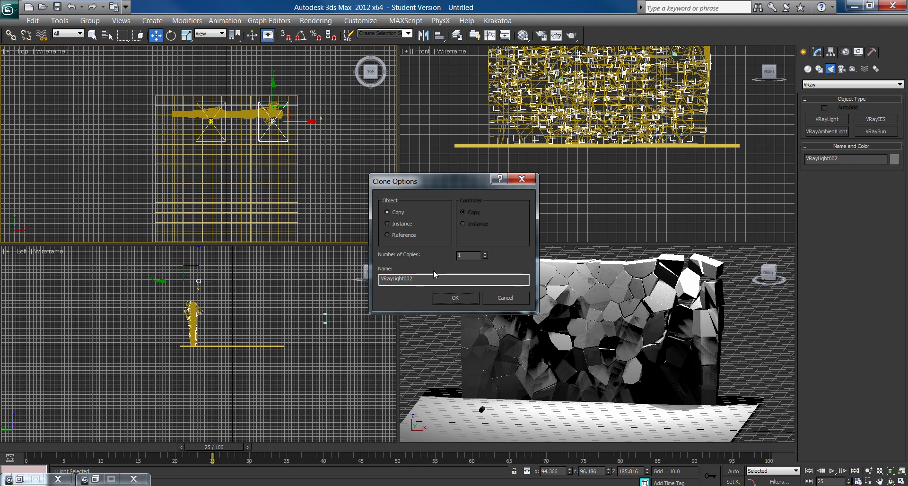
click(454, 298)
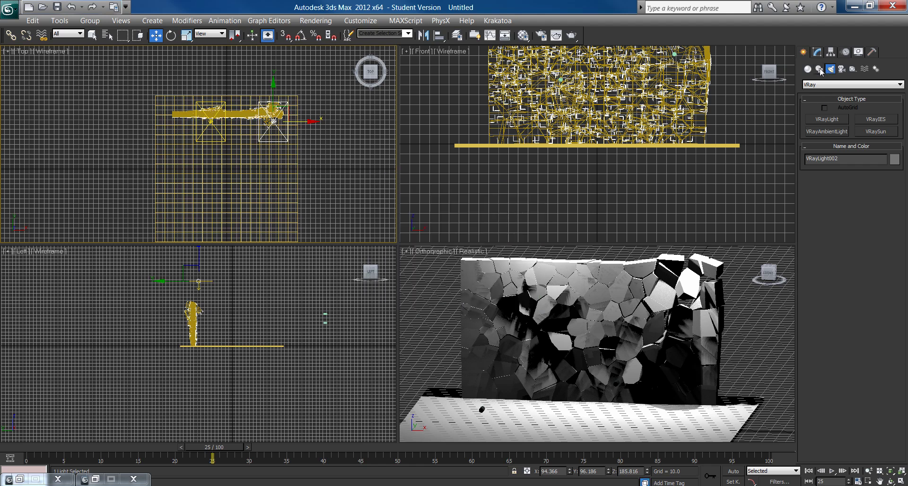
click(820, 53)
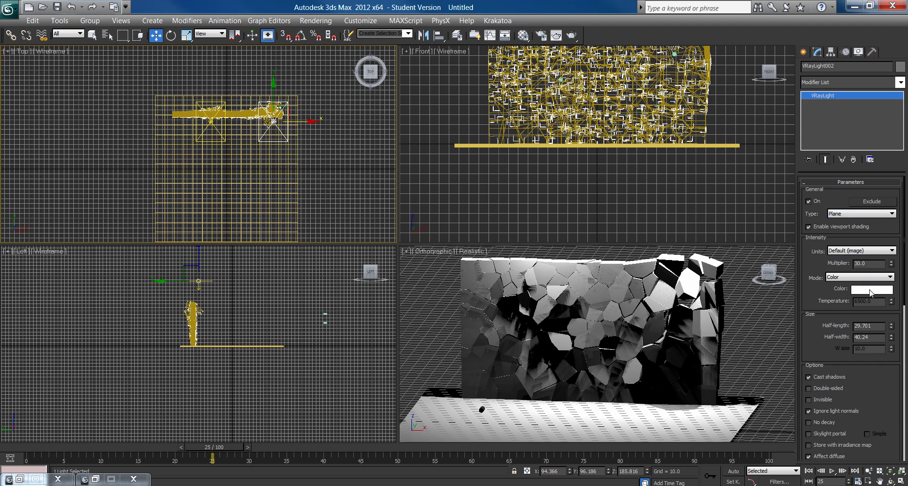
Give VRayLight002 a pale yellow color and set its multiplier to 20.
click(870, 290)
click(210, 115)
click(300, 126)
click(404, 162)
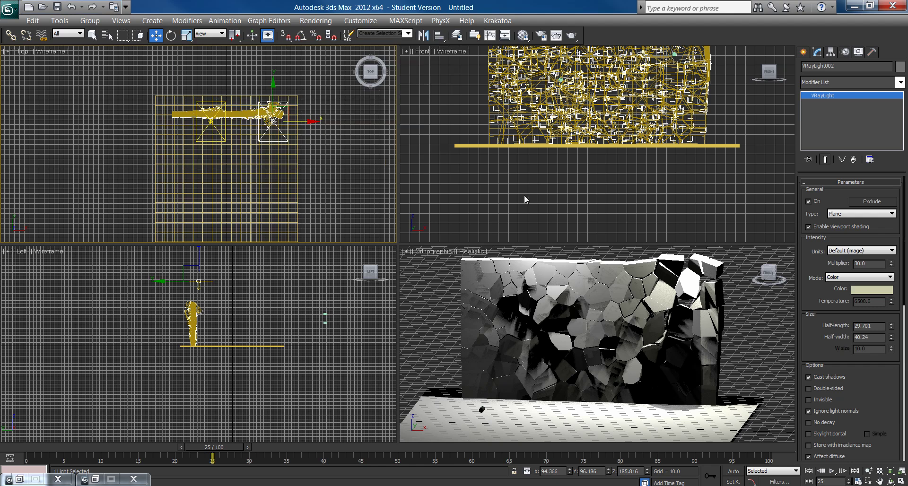
double_click(865, 264)
text(20)
key(Return)
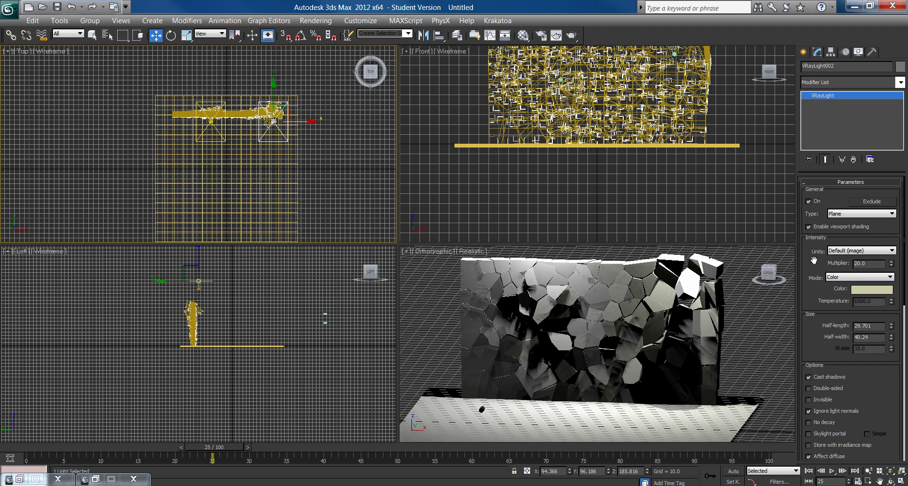
Select VRayLight001, give it a pale blue color and set its multiplier to 20.
click(208, 122)
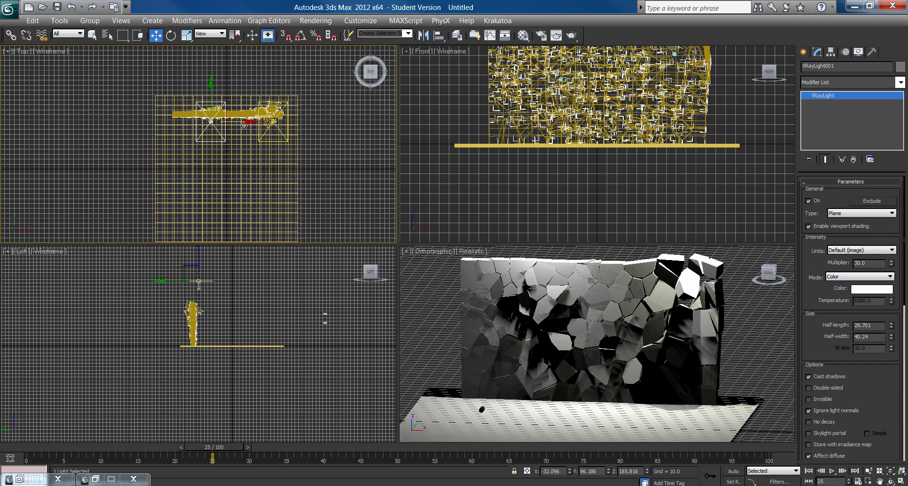
click(862, 292)
drag(239, 123, 244, 124)
drag(302, 139, 302, 132)
click(413, 163)
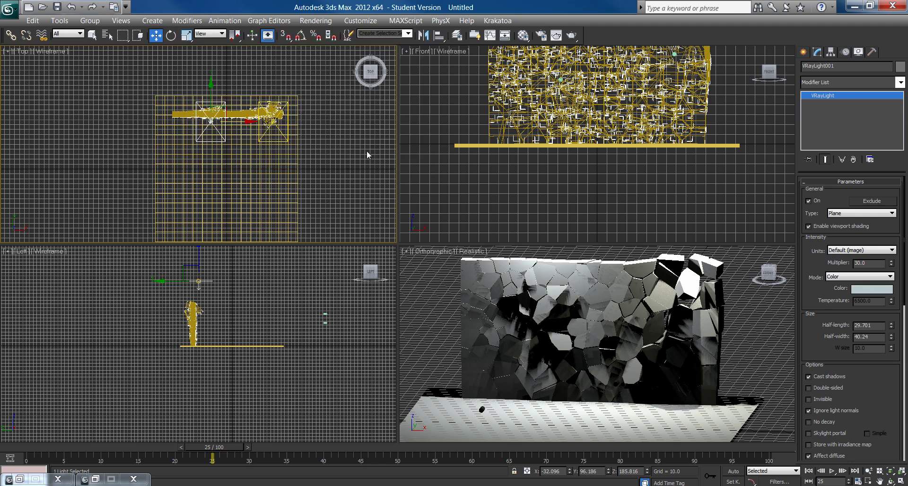
drag(853, 263, 720, 268)
text(20)
key(Return)
Frame the fractured wall closely in the orthographic view, test-render frame 25 and close the rendered image.
middle_click(604, 323)
scroll(602, 322, up, 3)
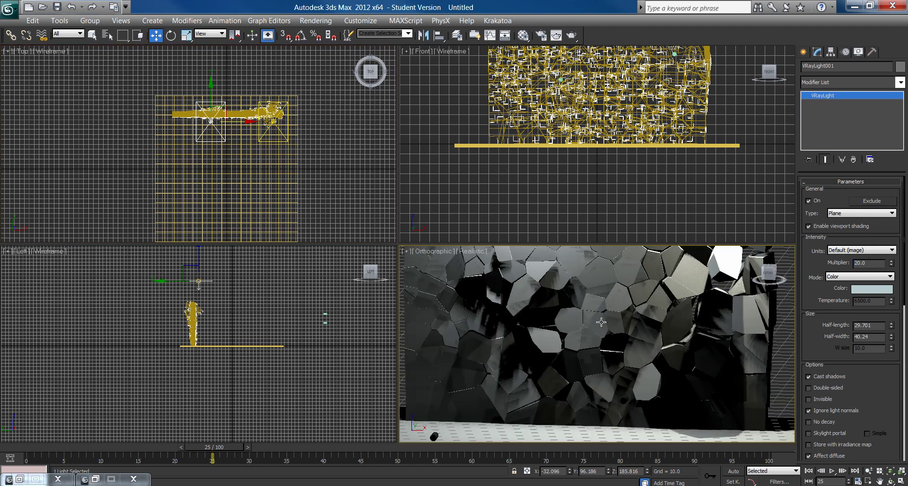
middle_drag(601, 321, 608, 302)
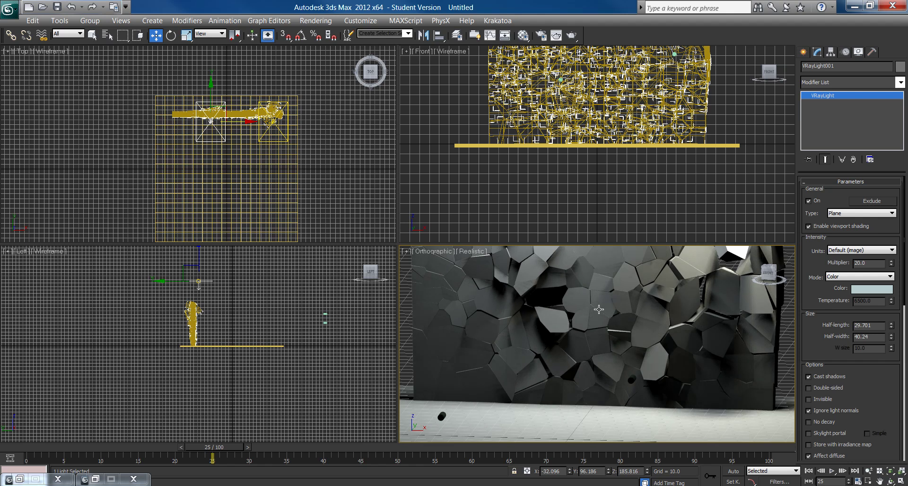
key(shift+q)
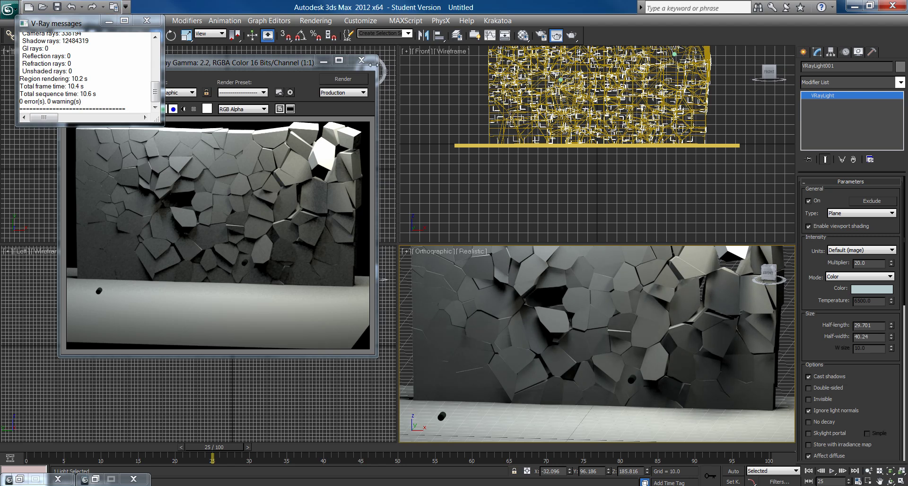
click(361, 60)
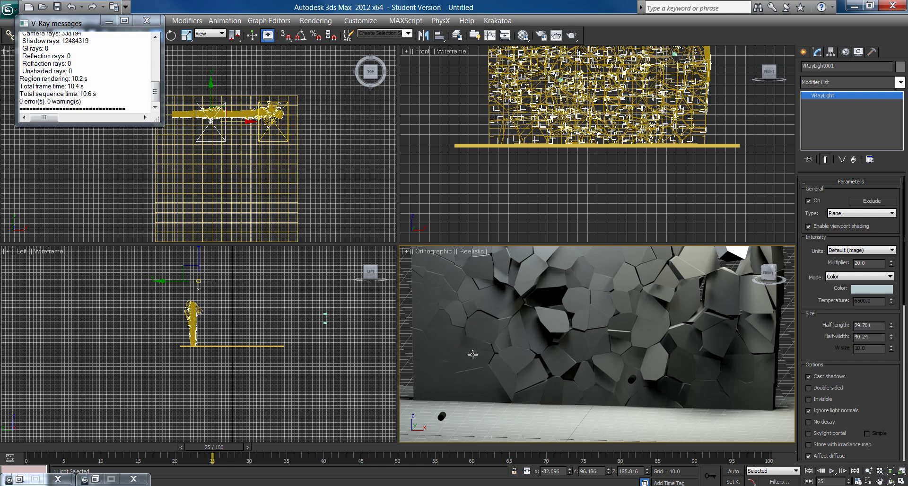
Open the Material Editor and change the 01 - Default material's type from Standard to VRayMtl.
key(m)
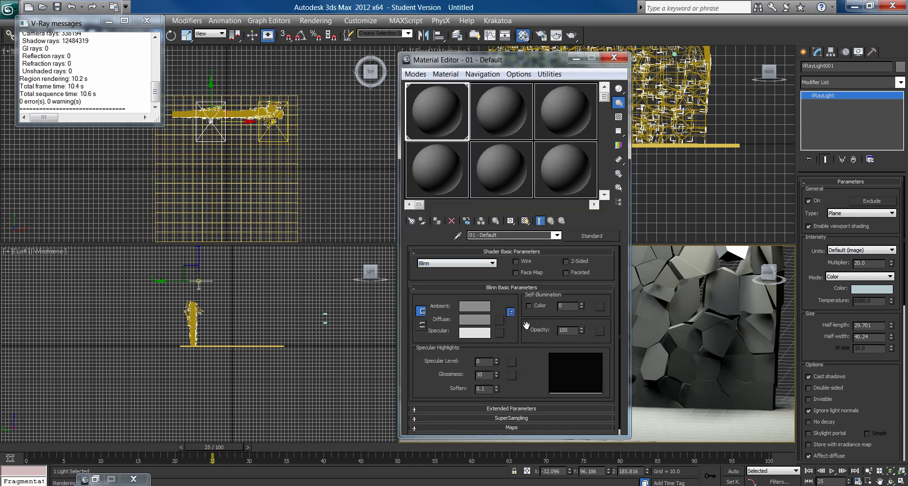
click(608, 237)
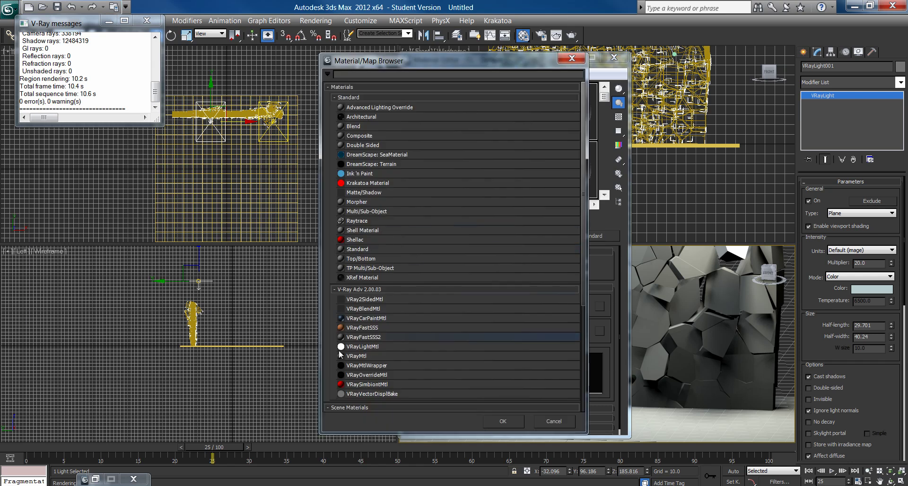
double_click(350, 355)
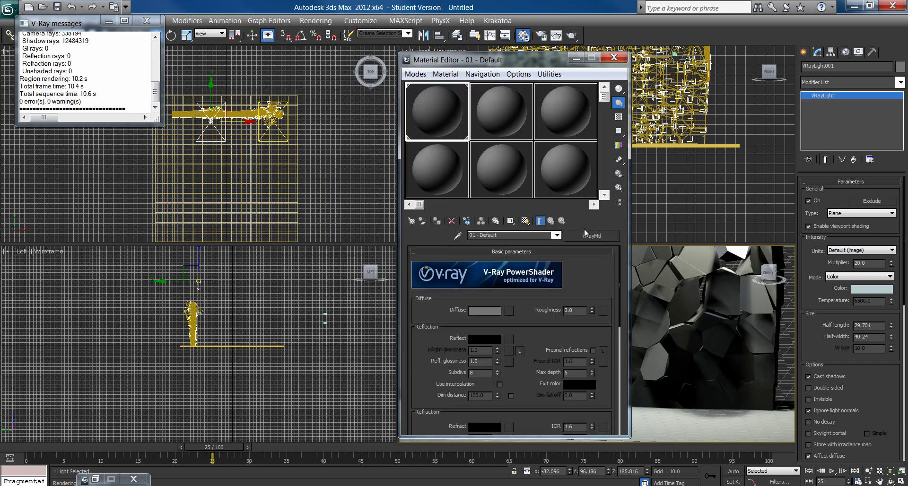
Set the material's reflection color to a light grey with red, green and blue all at 232.
drag(433, 339, 433, 321)
click(483, 321)
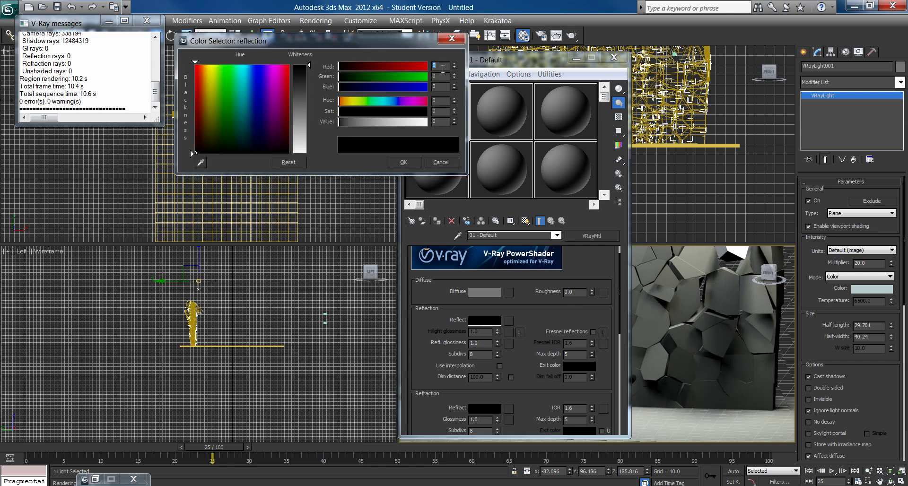
text(2532)
key(Tab)
text(232)
key(Tab)
text(2532)
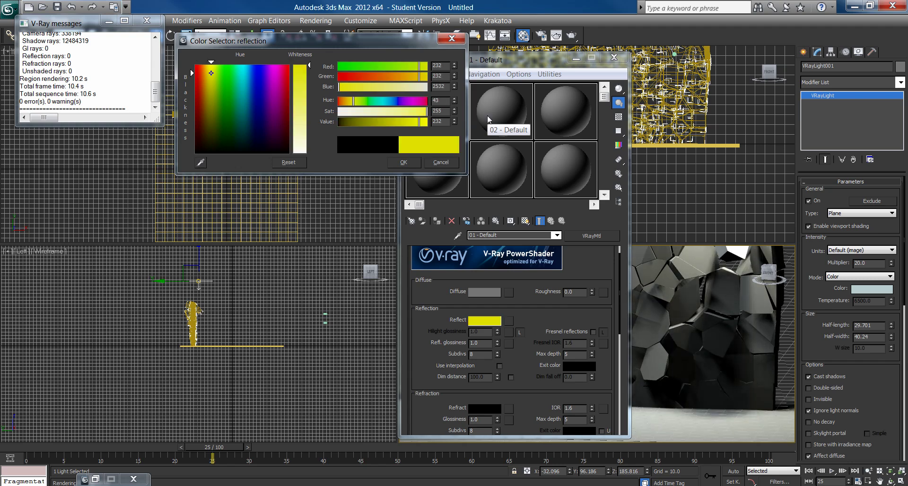
key(BackSpace)
key(BackSpace)
key(BackSpace)
text(32)
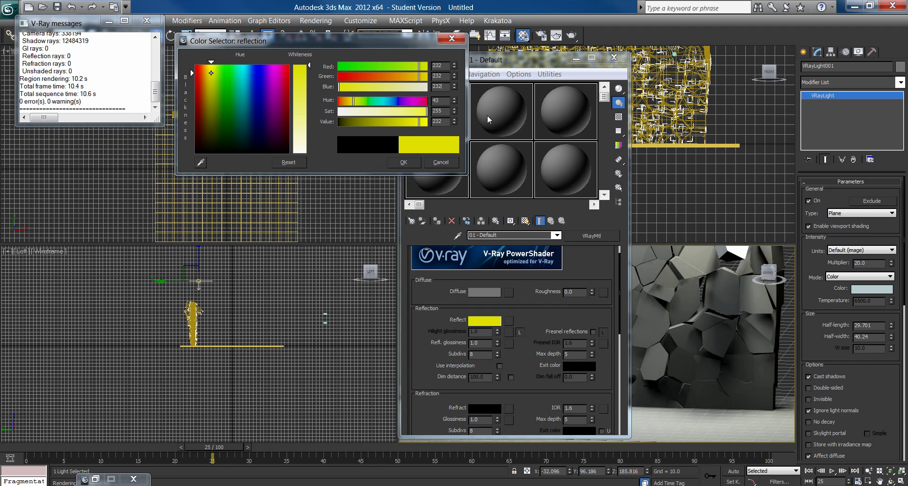
click(404, 162)
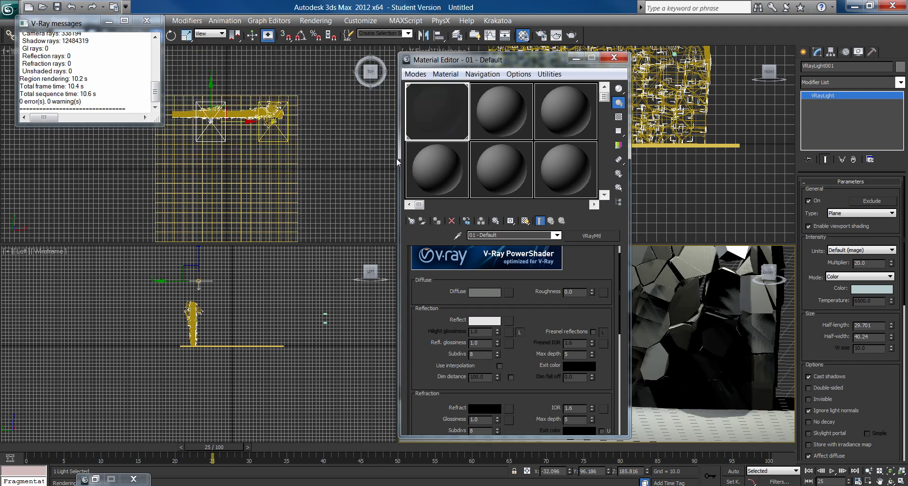
Show the checkered background behind the sample, set the refraction color to pure white (255), and close the Material Editor.
click(618, 117)
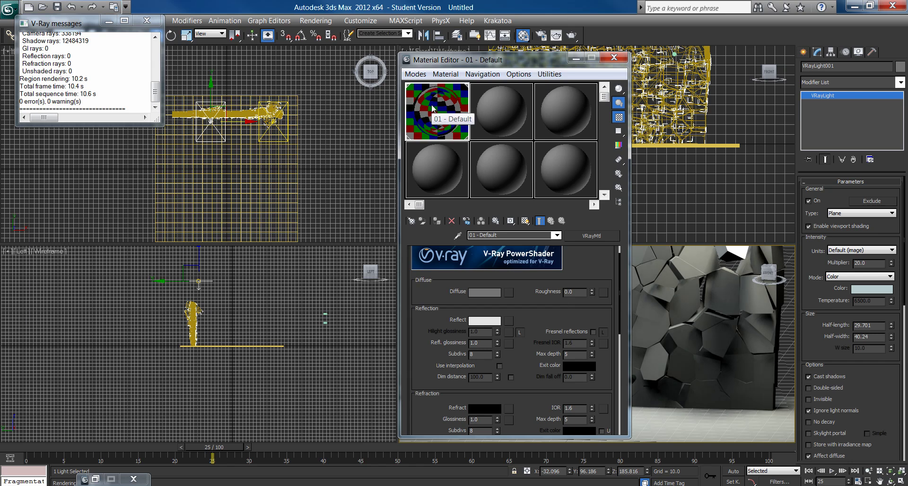
scroll(435, 354, down, 3)
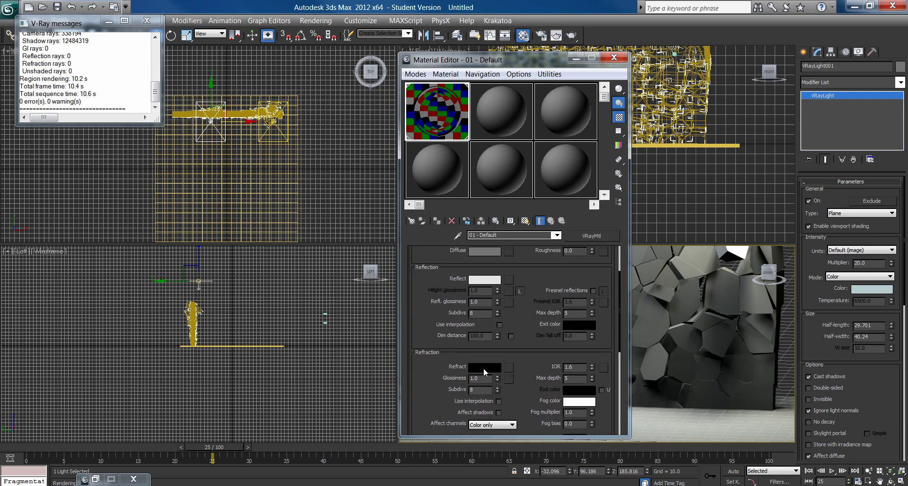
click(483, 367)
drag(399, 125, 457, 123)
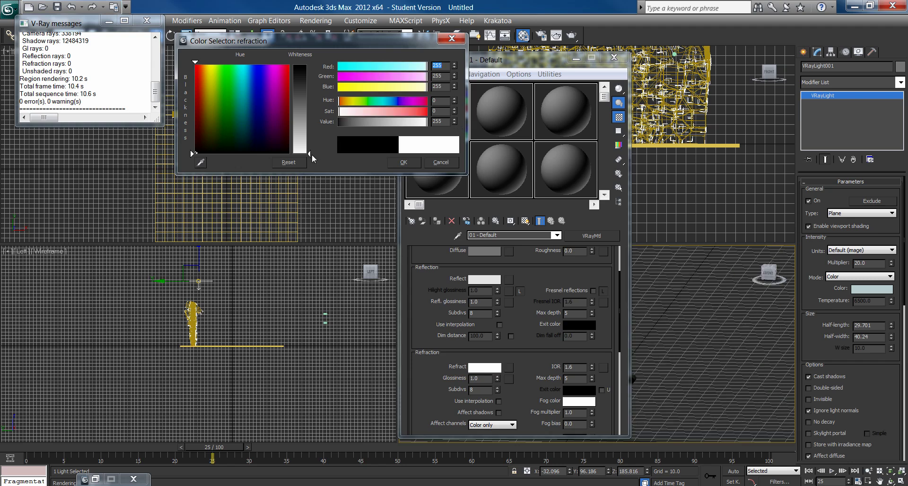
click(399, 163)
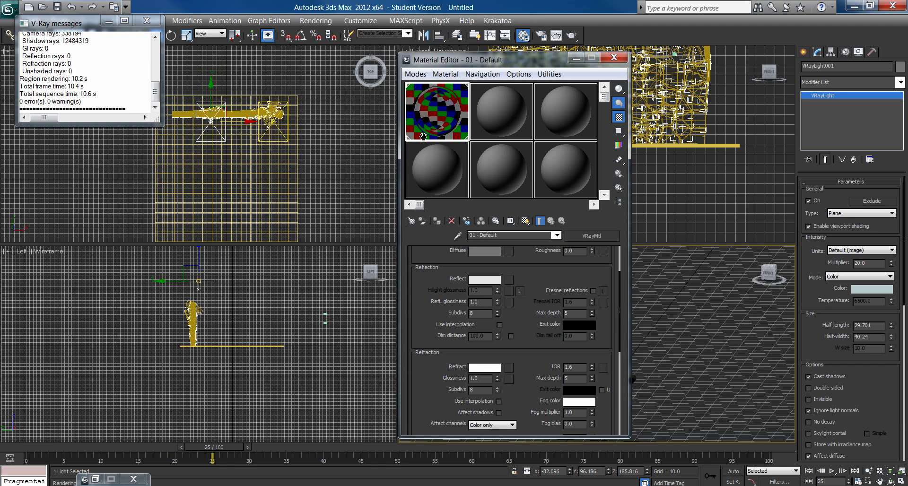
click(613, 58)
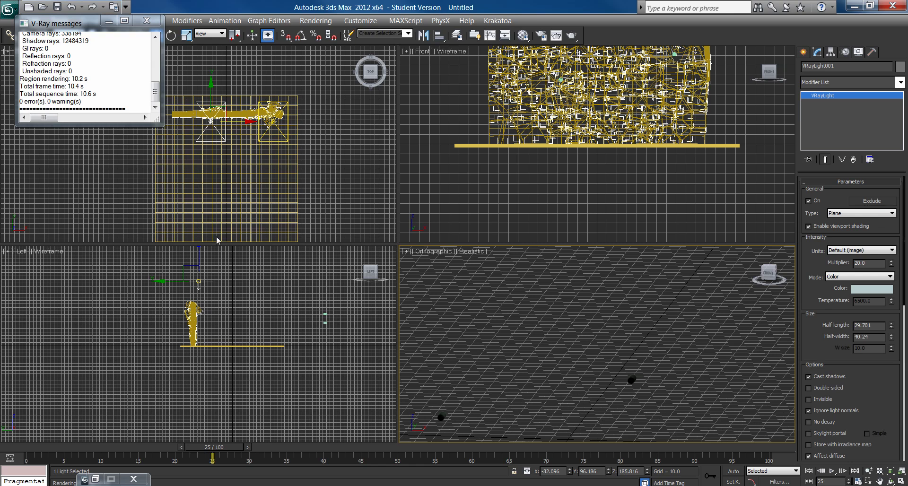
Reopen the Material Editor and apply the 01 - Default material to both bullets in the orthographic view.
key(m)
drag(435, 60, 53, 49)
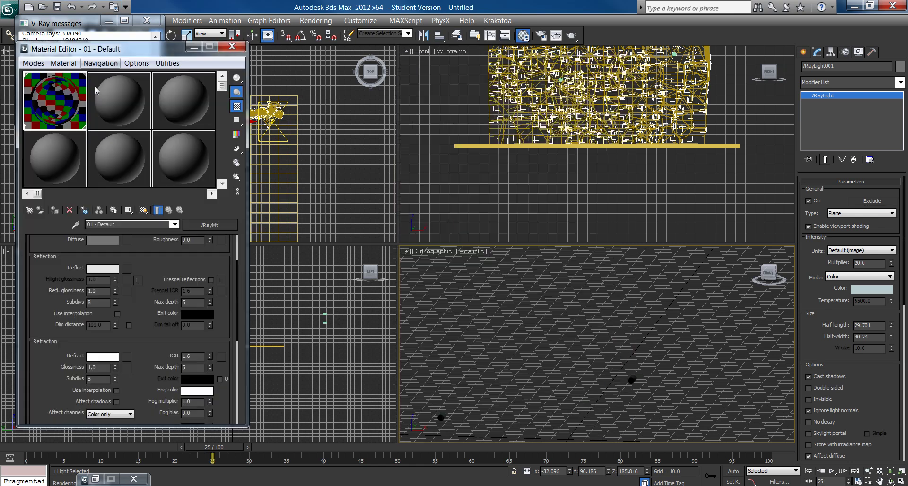
drag(57, 124, 442, 421)
drag(633, 379, 632, 379)
click(542, 377)
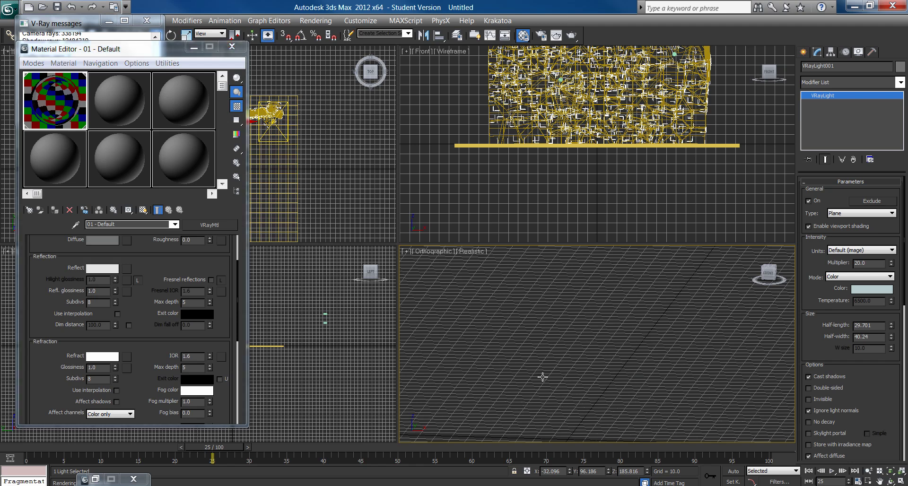
Turn on edged faces in the orthographic view, test-render frame 25 and close the rendered image.
key(F4)
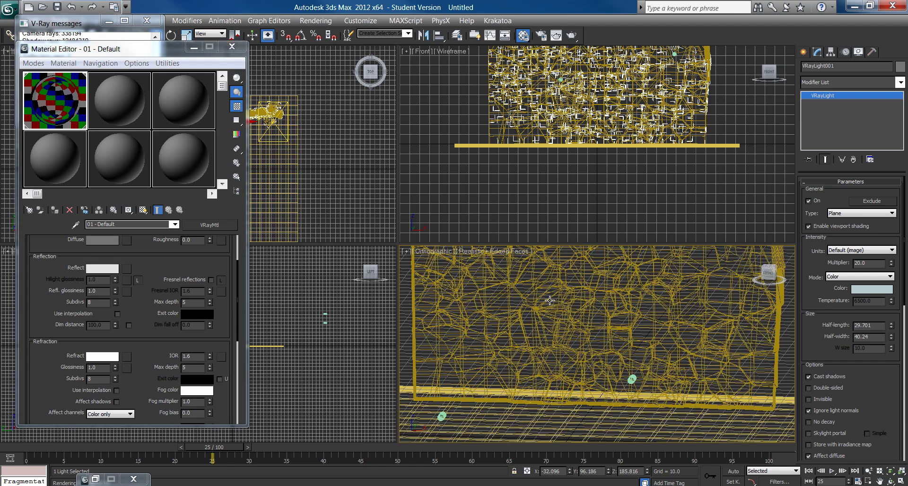
key(shift+q)
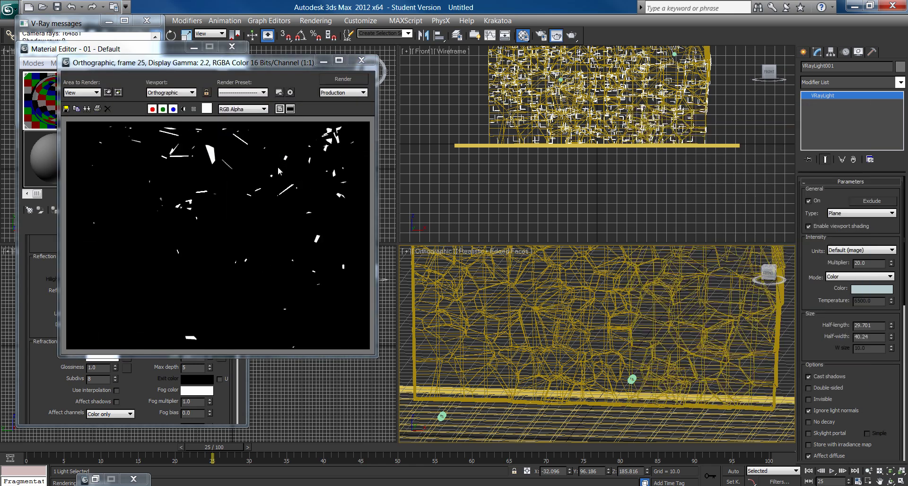
click(361, 61)
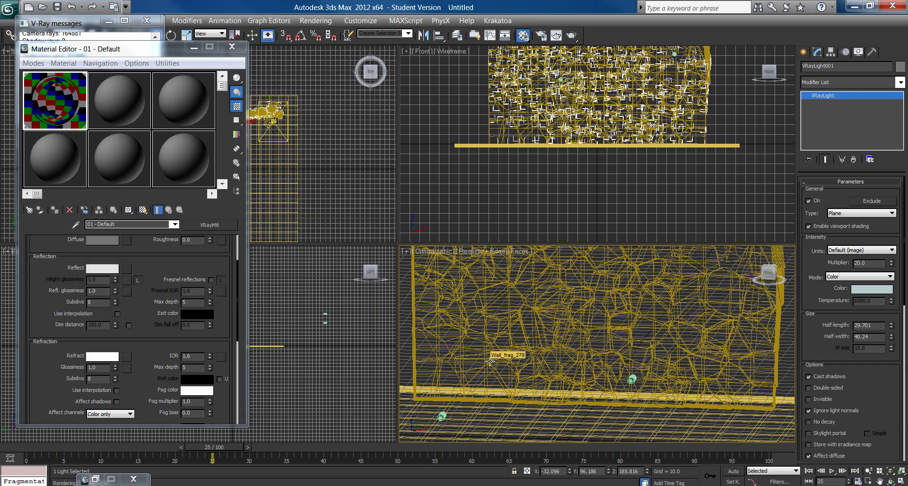
Undo the white refraction color, apply a material to the bullet near the floor again, and test-render the frame.
key(ctrl+z)
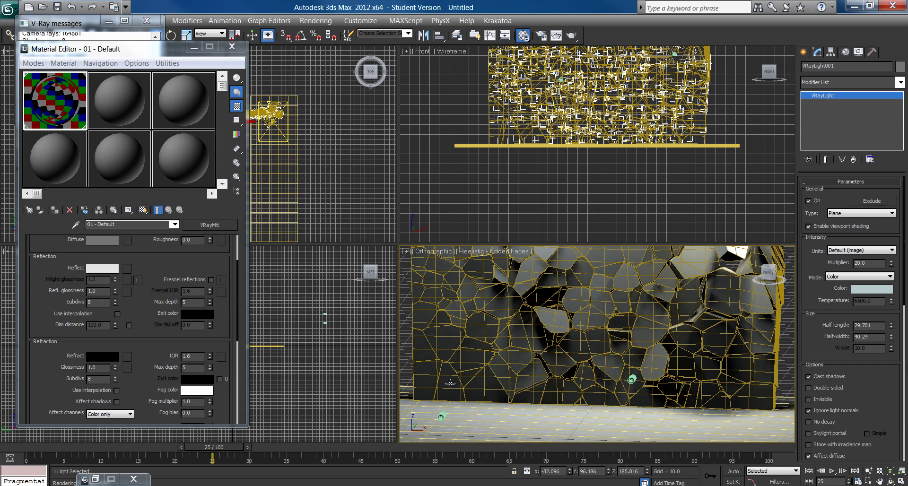
mouse_move(190, 87)
mouse_down()
mouse_move(162, 90)
mouse_move(441, 407)
mouse_move(442, 422)
mouse_up()
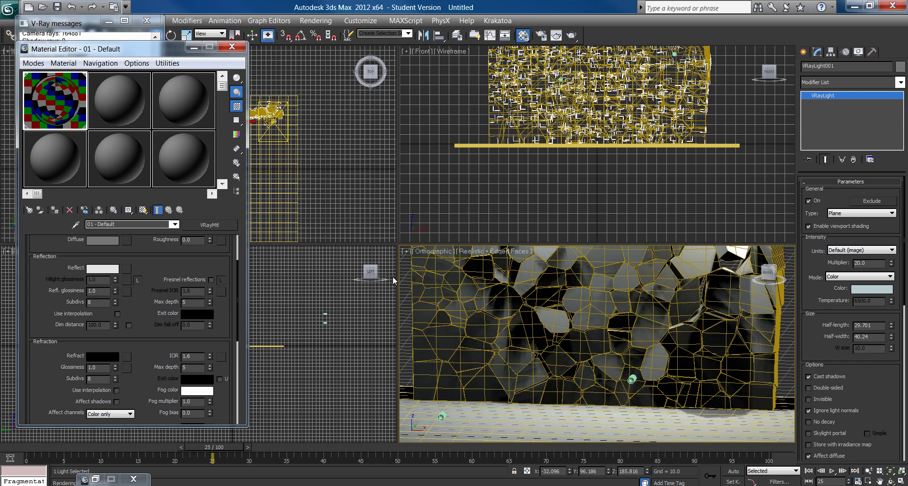
key(shift+q)
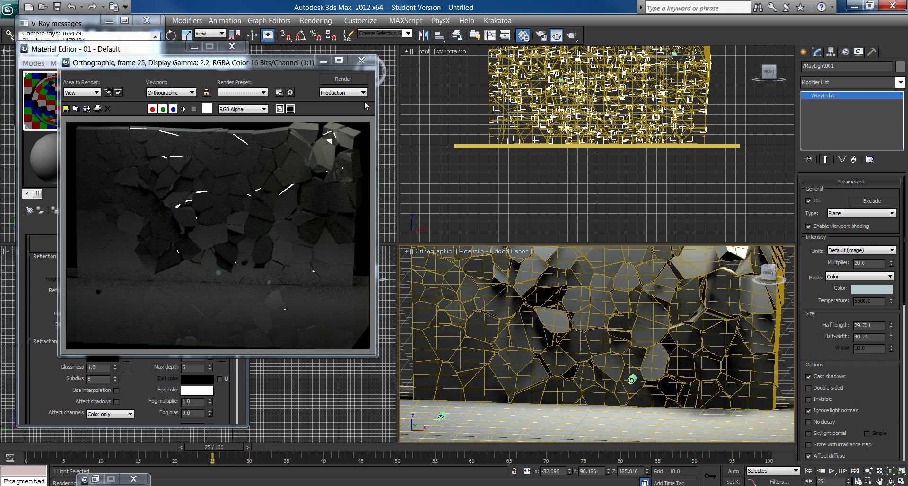
click(362, 61)
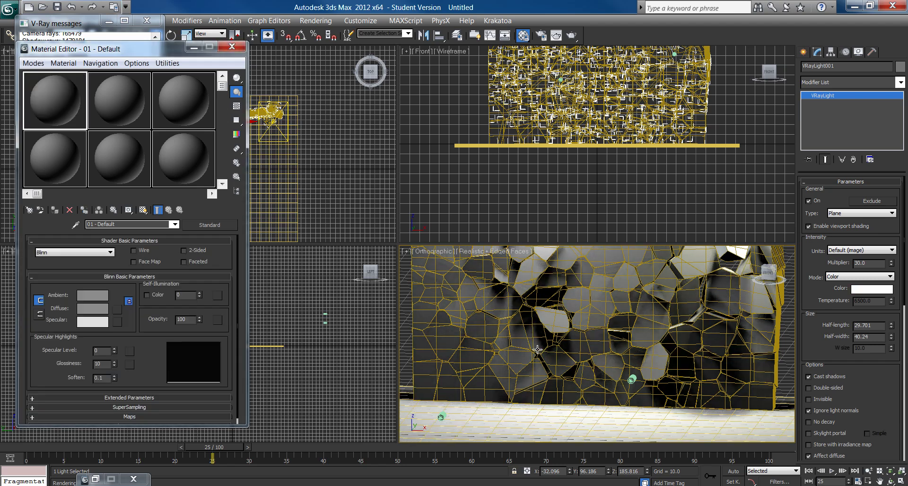
Undo the remaining material and light color and multiplier changes, and render frame 25 of the orthographic view again.
click(537, 349)
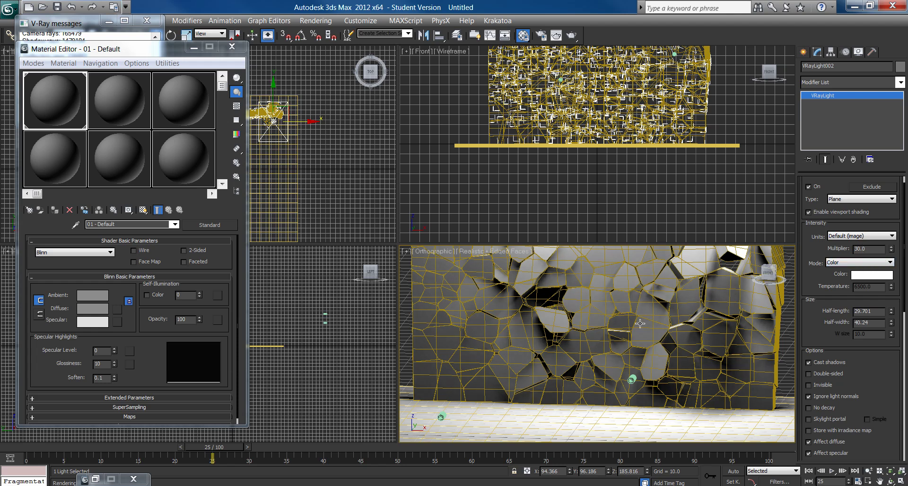
key(shift+q)
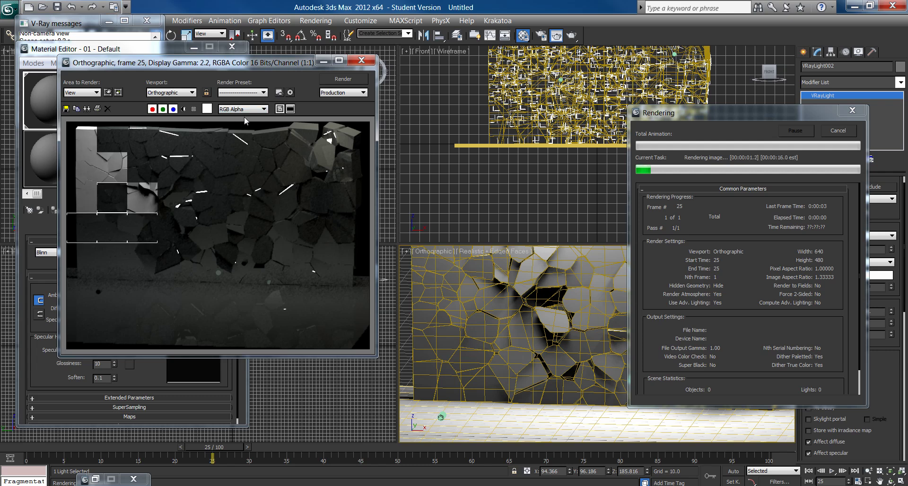